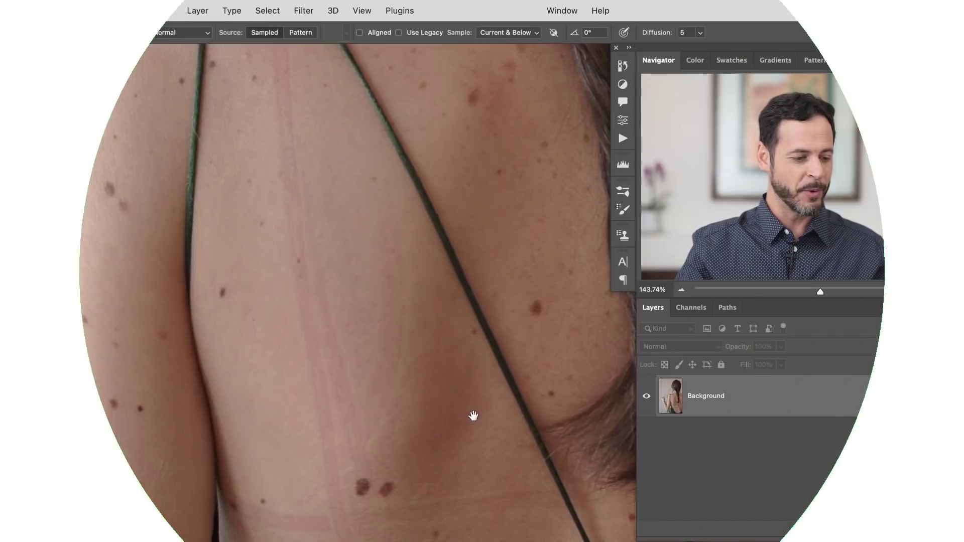
- Examine the strap marks and blemishes across the subject's middle and lower back
{"action": "left_click_drag", "start_coordinate": [455, 396], "coordinate": [370, 347]}
{"action": "left_click_drag", "start_coordinate": [382, 384], "coordinate": [443, 362]}
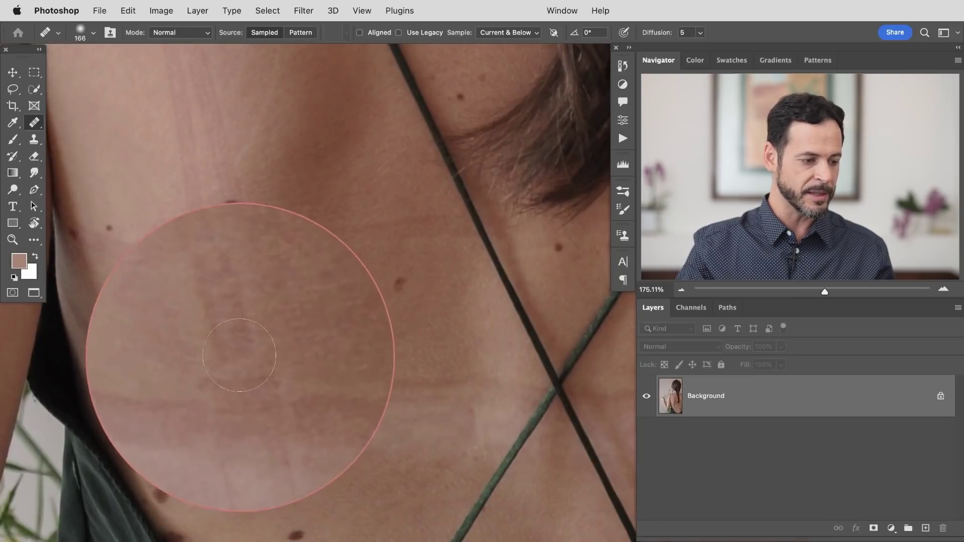
{"action": "left_click_drag", "start_coordinate": [234, 323], "coordinate": [261, 211]}
{"action": "mouse_move", "coordinate": [383, 273]}
{"action": "left_mouse_down"}
{"action": "mouse_move", "coordinate": [351, 269]}
{"action": "mouse_move", "coordinate": [374, 353]}
{"action": "mouse_move", "coordinate": [404, 393]}
{"action": "mouse_move", "coordinate": [383, 387]}
{"action": "left_mouse_up"}
{"action": "mouse_move", "coordinate": [474, 377]}
{"action": "left_mouse_down"}
{"action": "mouse_move", "coordinate": [452, 362]}
{"action": "mouse_move", "coordinate": [435, 238]}
{"action": "left_mouse_up"}
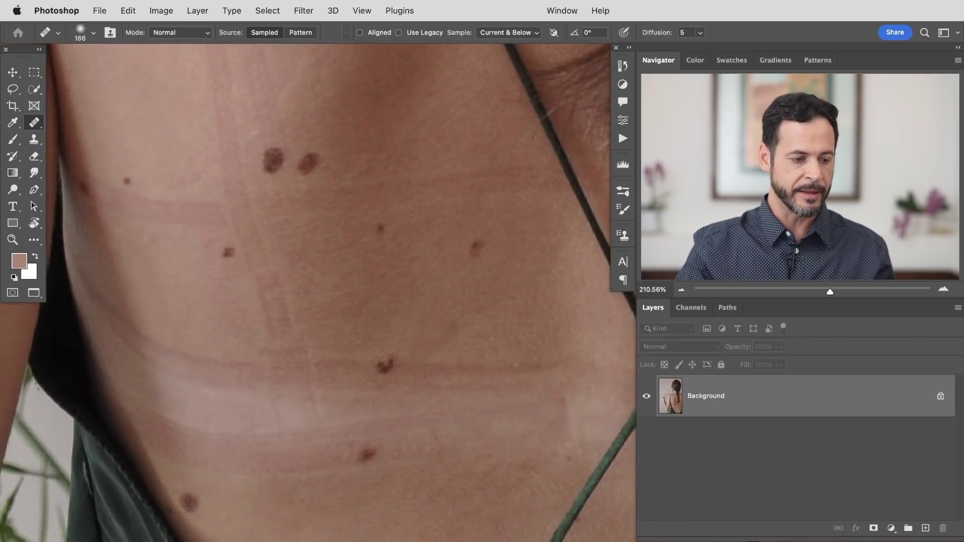
{"action": "left_click_drag", "start_coordinate": [404, 297], "coordinate": [378, 394]}
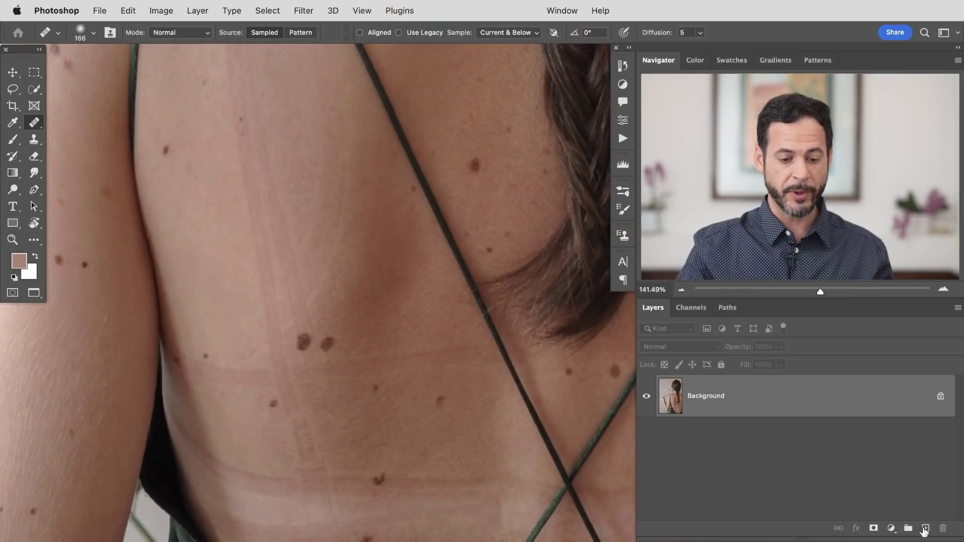
- Add a new empty layer above the Background and choose the Spot Healing Brush tool
{"action": "left_click", "coordinate": [924, 529]}
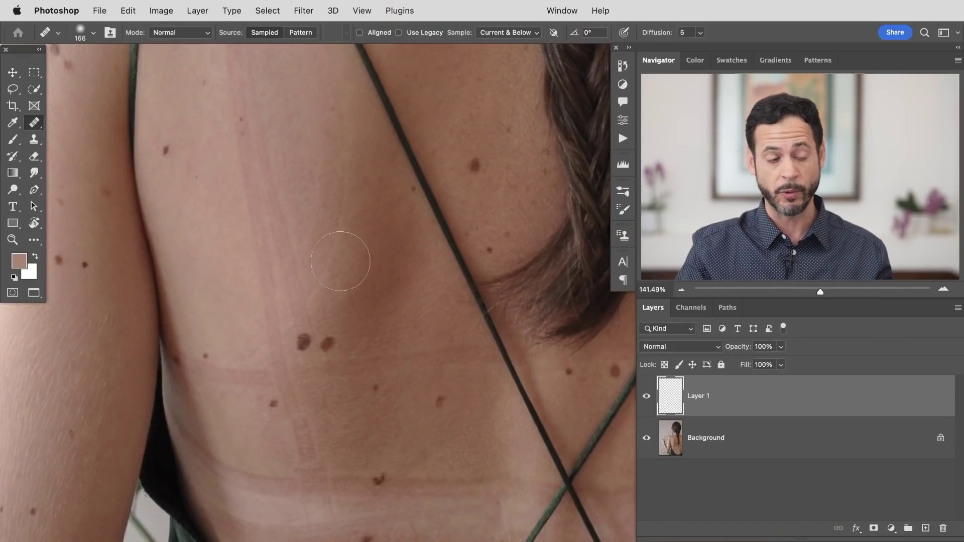
{"action": "right_click", "coordinate": [37, 125]}
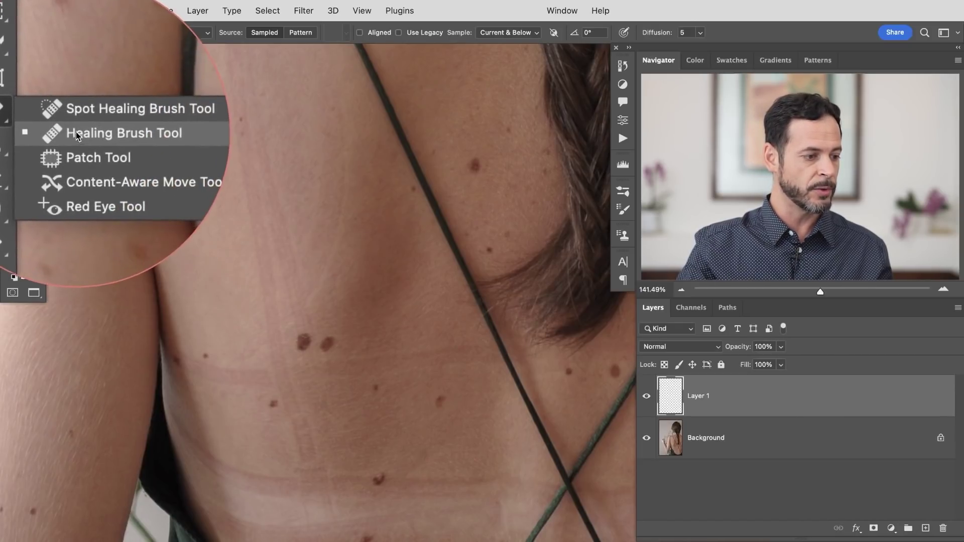
{"action": "left_click", "coordinate": [77, 109]}
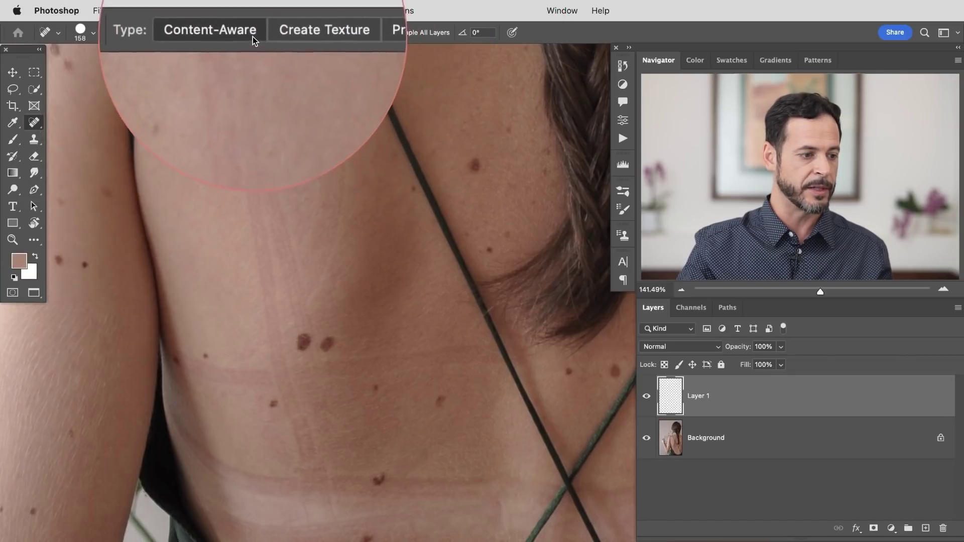
- Try to heal the faint crease beside the shoulder blade and the nearby pair of moles with the Content-Aware Spot Healing Brush
{"action": "mouse_move", "coordinate": [339, 211]}
{"action": "left_mouse_down"}
{"action": "mouse_move", "coordinate": [409, 378]}
{"action": "mouse_move", "coordinate": [421, 337]}
{"action": "left_mouse_up"}
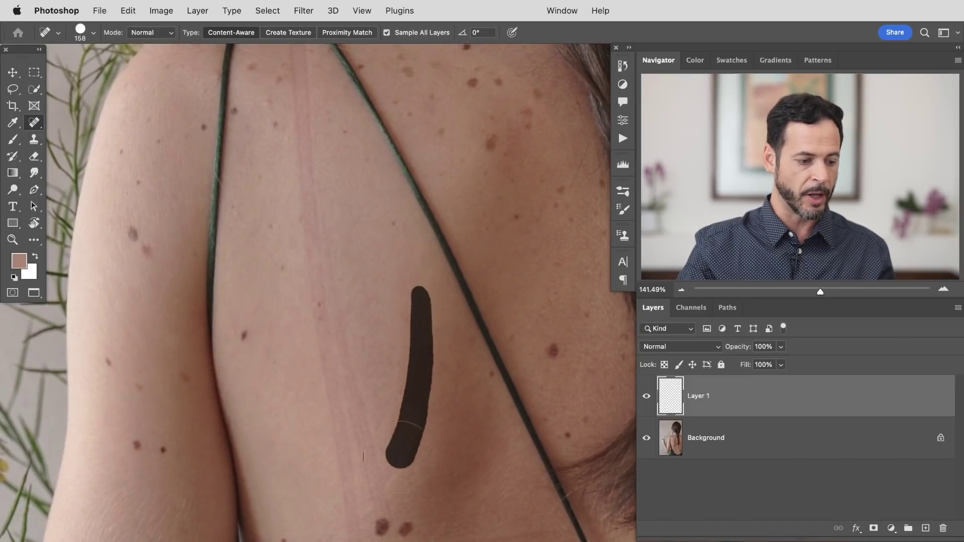
{"action": "left_click_drag", "start_coordinate": [409, 381], "coordinate": [409, 382]}
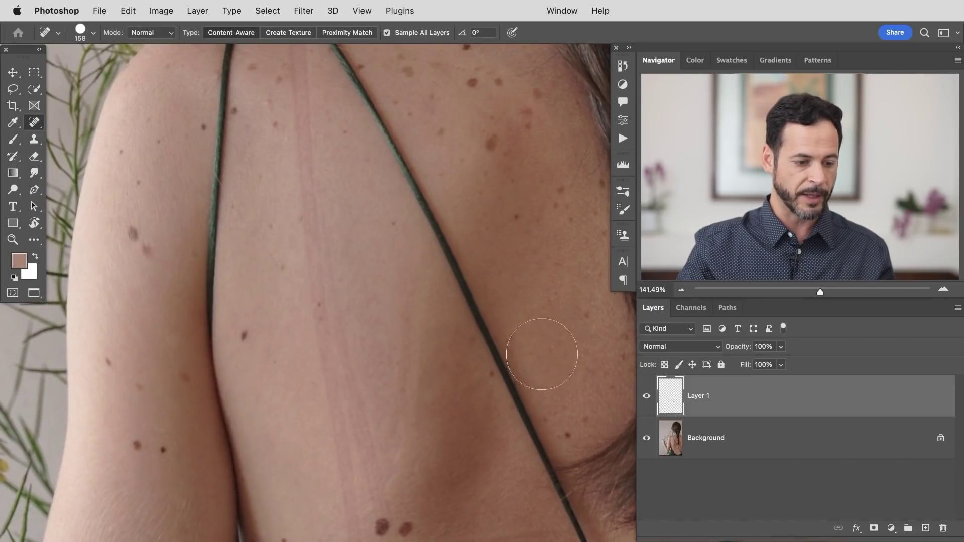
{"action": "left_click_drag", "start_coordinate": [430, 527], "coordinate": [431, 528]}
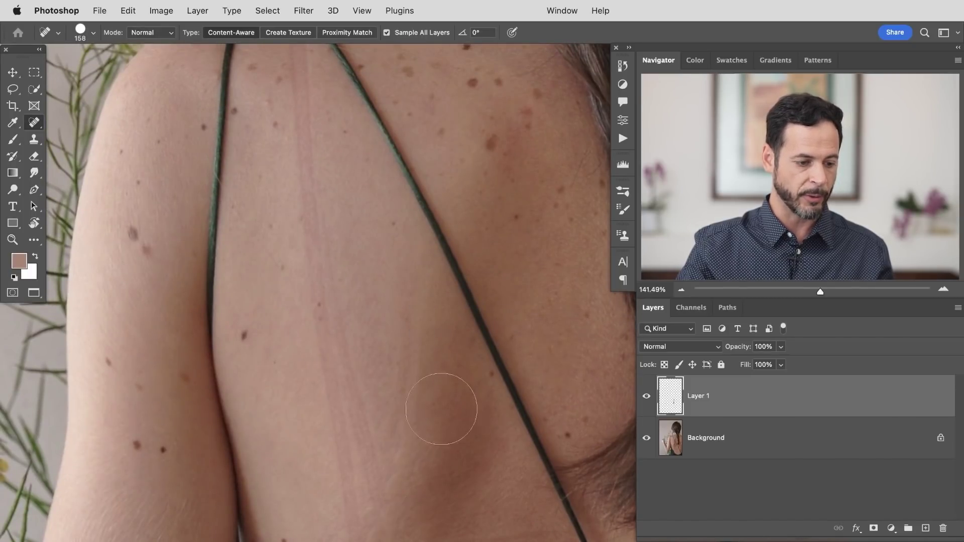
{"action": "left_click_drag", "start_coordinate": [406, 401], "coordinate": [407, 342]}
- Try to paint out the long vertical strap mark down the back with the Content-Aware Spot Healing Brush
{"action": "left_click_drag", "start_coordinate": [317, 379], "coordinate": [339, 395]}
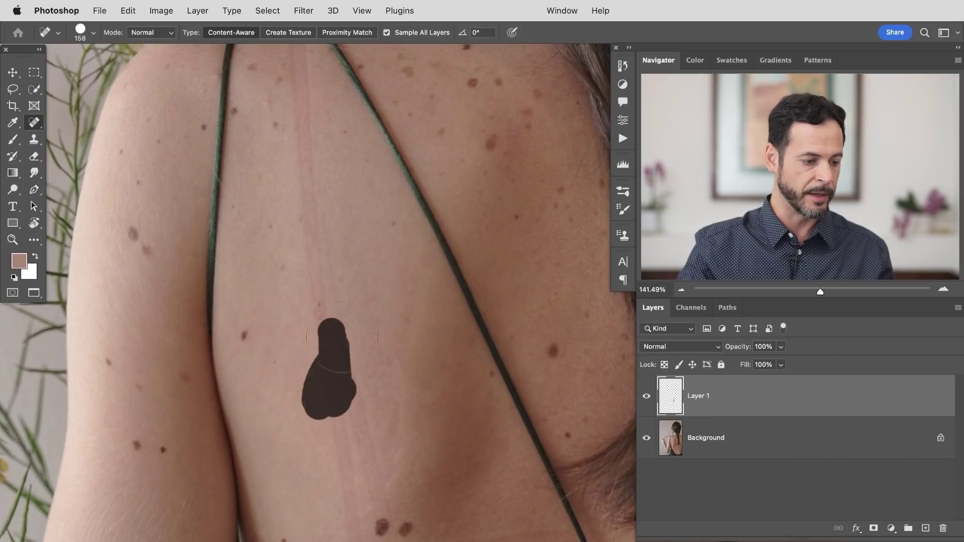
{"action": "left_click_drag", "start_coordinate": [300, 346], "coordinate": [314, 211]}
{"action": "mouse_move", "coordinate": [332, 414]}
{"action": "left_mouse_down"}
{"action": "mouse_move", "coordinate": [351, 431]}
{"action": "mouse_move", "coordinate": [363, 476]}
{"action": "mouse_move", "coordinate": [314, 302]}
{"action": "mouse_move", "coordinate": [311, 146]}
{"action": "left_mouse_up"}
{"action": "left_click_drag", "start_coordinate": [344, 199], "coordinate": [340, 177]}
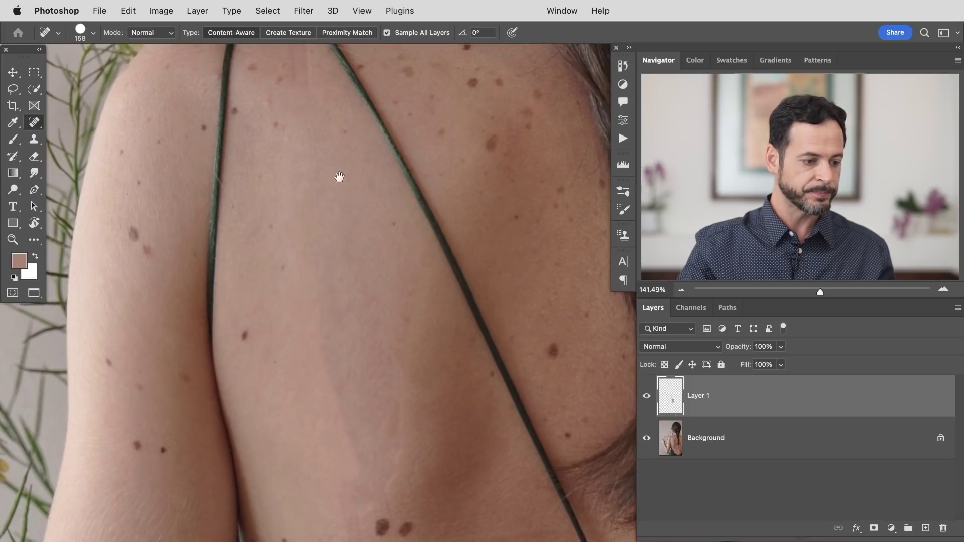
- Examine the texture and tone of the healed vertical strip of skin at close range
{"action": "scroll", "coordinate": [340, 176], "scroll_direction": "up", "scroll_amount": 5}
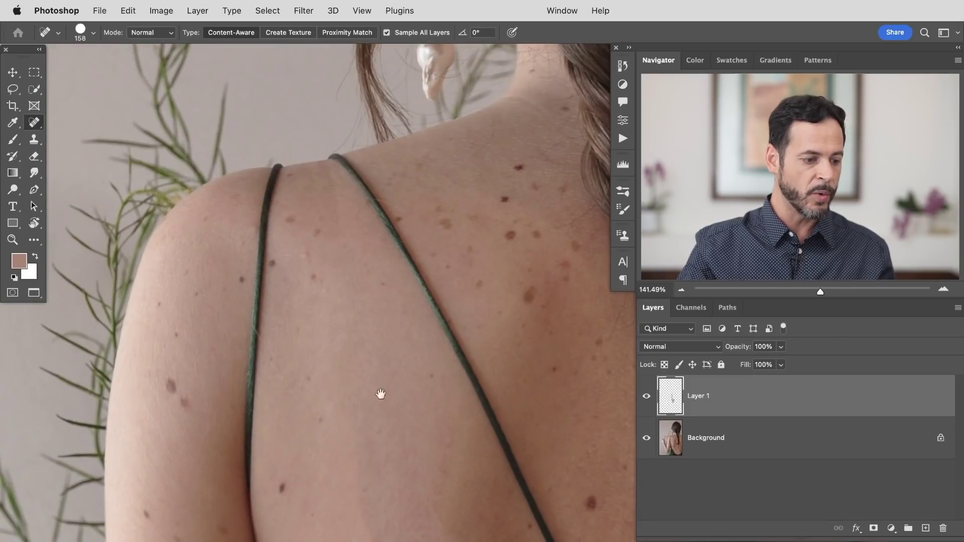
{"action": "left_click_drag", "start_coordinate": [382, 394], "coordinate": [369, 303]}
{"action": "left_click_drag", "start_coordinate": [359, 452], "coordinate": [418, 426]}
{"action": "scroll", "coordinate": [419, 425], "scroll_direction": "down", "scroll_amount": 5}
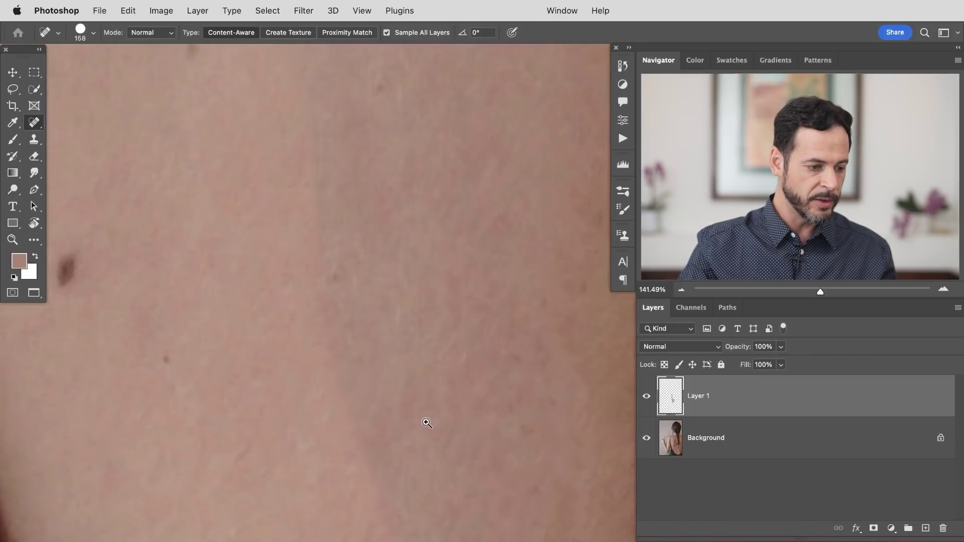
{"action": "left_click_drag", "start_coordinate": [392, 414], "coordinate": [339, 280]}
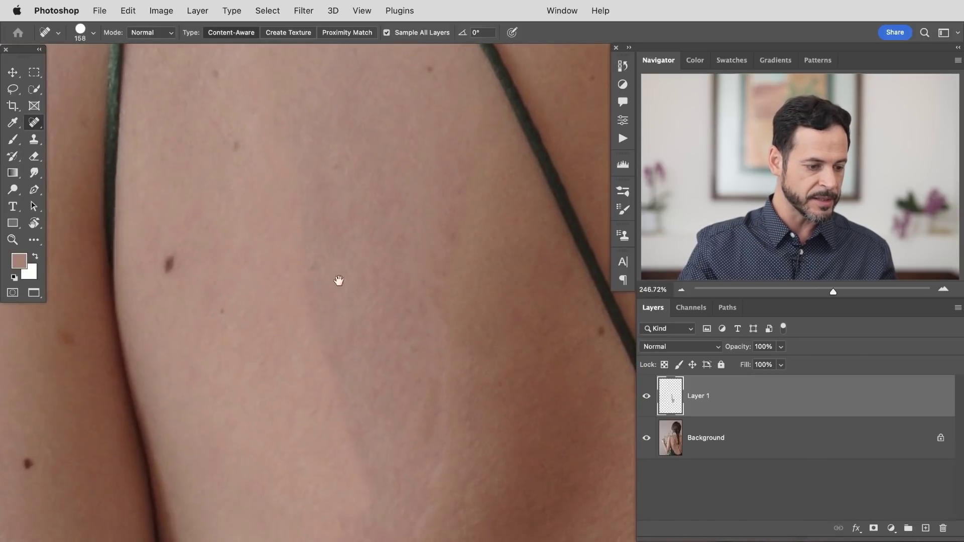
{"action": "left_click_drag", "start_coordinate": [371, 430], "coordinate": [362, 305]}
{"action": "left_click_drag", "start_coordinate": [375, 383], "coordinate": [359, 226]}
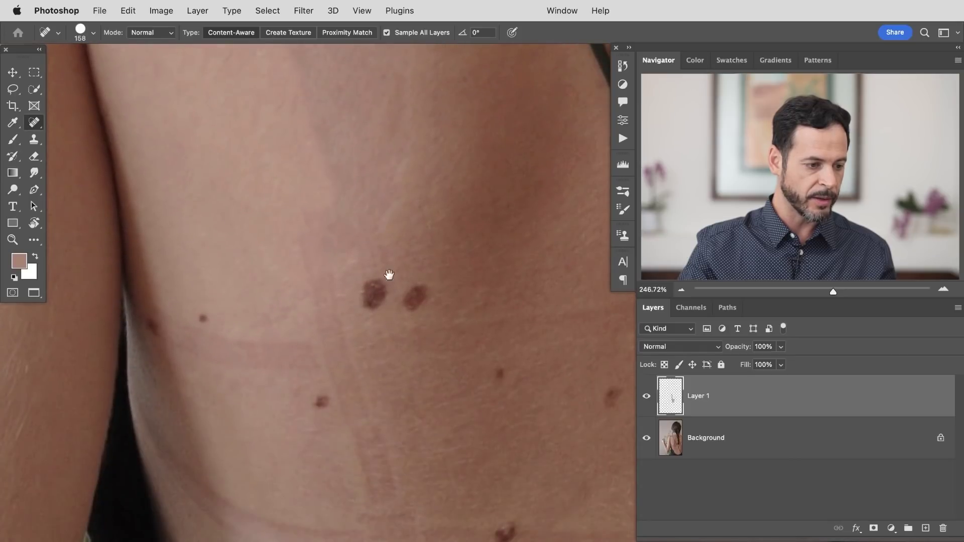
{"action": "left_click_drag", "start_coordinate": [387, 275], "coordinate": [401, 452]}
- Compare the healed vertical strap mark with the original by toggling the retouching layer's visibility
{"action": "left_click", "coordinate": [647, 398]}
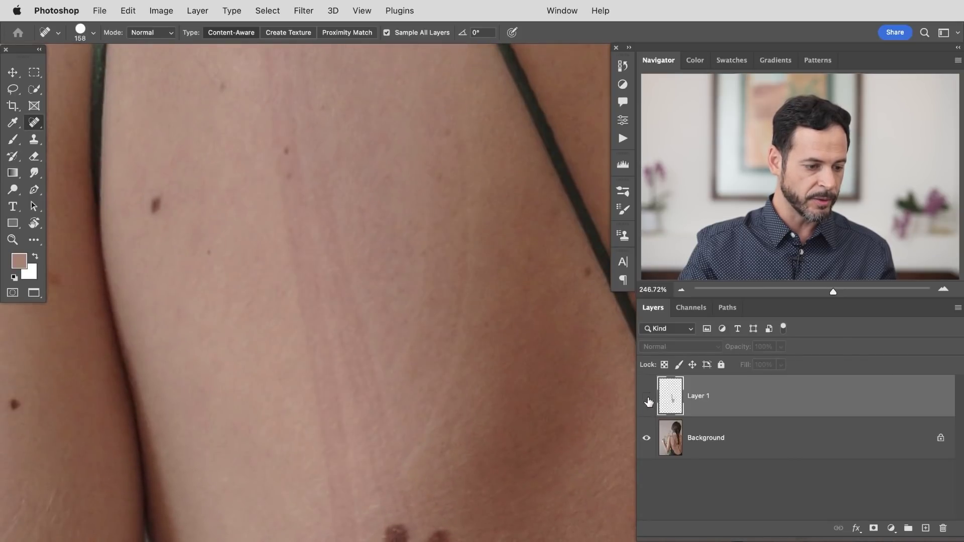
{"action": "left_click", "coordinate": [647, 402]}
{"action": "left_click", "coordinate": [647, 402]}
{"action": "left_click", "coordinate": [647, 402]}
{"action": "left_click", "coordinate": [646, 401]}
{"action": "left_click", "coordinate": [646, 401]}
- Try to heal the crossing strap marks on the lower back with the Spot Healing Brush
{"action": "left_click_drag", "start_coordinate": [459, 474], "coordinate": [447, 355]}
{"action": "left_click_drag", "start_coordinate": [433, 509], "coordinate": [383, 251]}
{"action": "left_click_drag", "start_coordinate": [405, 454], "coordinate": [353, 334]}
{"action": "mouse_move", "coordinate": [345, 279]}
{"action": "left_mouse_down"}
{"action": "mouse_move", "coordinate": [329, 291]}
{"action": "mouse_move", "coordinate": [246, 286]}
{"action": "mouse_move", "coordinate": [286, 345]}
{"action": "mouse_move", "coordinate": [316, 366]}
{"action": "mouse_move", "coordinate": [372, 260]}
{"action": "left_mouse_up"}
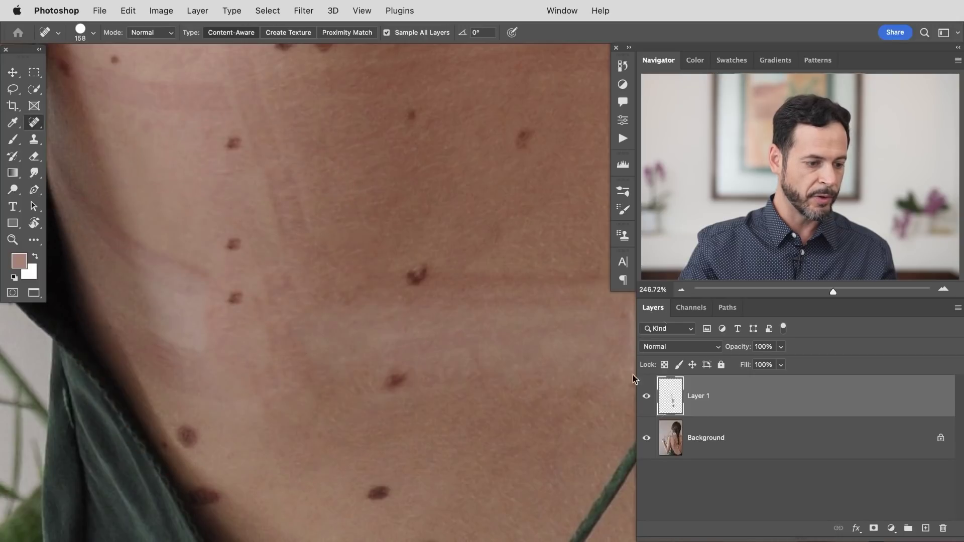
- Compare the retouched lower back and the whole back with the original by toggling the retouching layer's visibility
{"action": "left_click", "coordinate": [652, 397]}
{"action": "left_click", "coordinate": [650, 398]}
{"action": "left_click", "coordinate": [649, 397]}
{"action": "left_click", "coordinate": [648, 398]}
{"action": "mouse_move", "coordinate": [509, 373]}
{"action": "left_mouse_down"}
{"action": "mouse_move", "coordinate": [474, 370]}
{"action": "mouse_move", "coordinate": [466, 435]}
{"action": "left_mouse_up"}
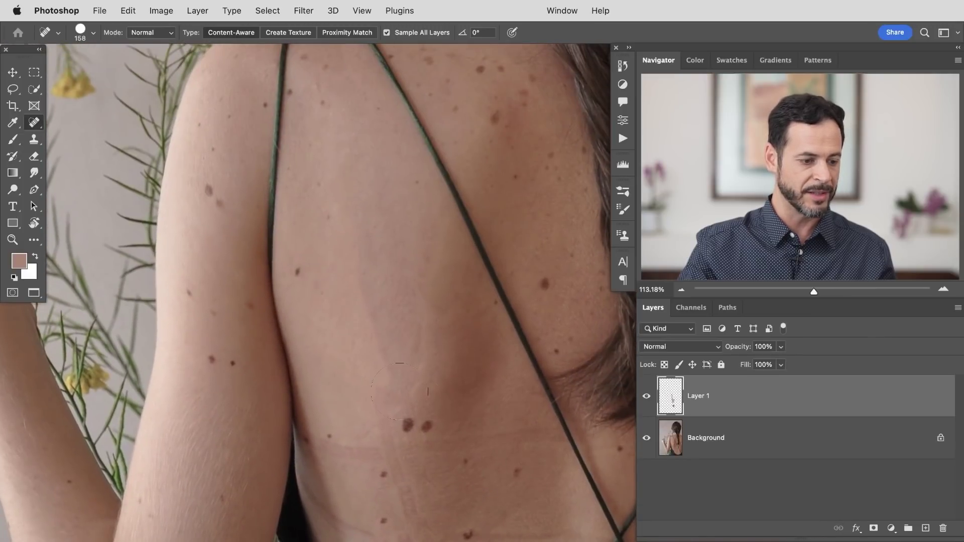
{"action": "left_click", "coordinate": [643, 399]}
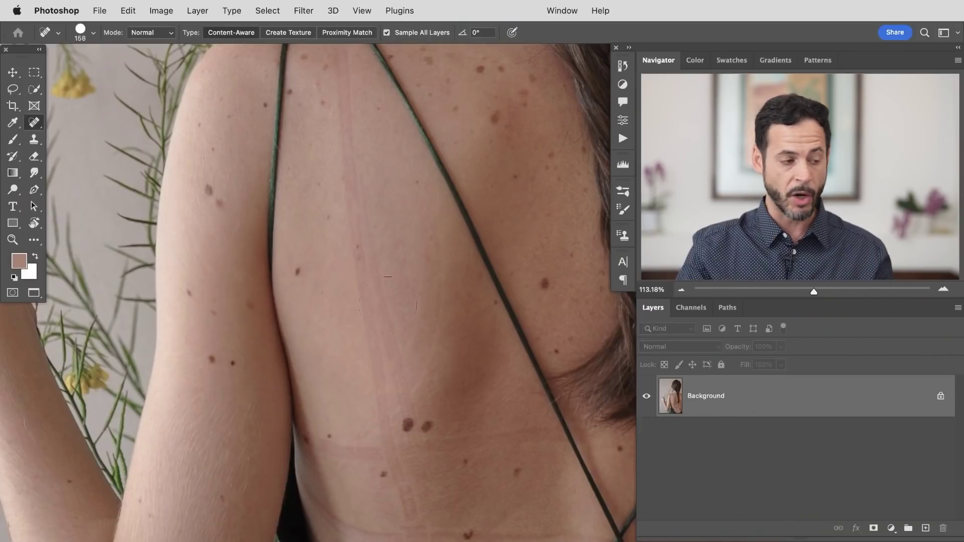
- Set up the Patch tool in Content-Aware mode with Sample All Layers, and add a new empty layer above the Background
{"action": "right_click", "coordinate": [38, 122]}
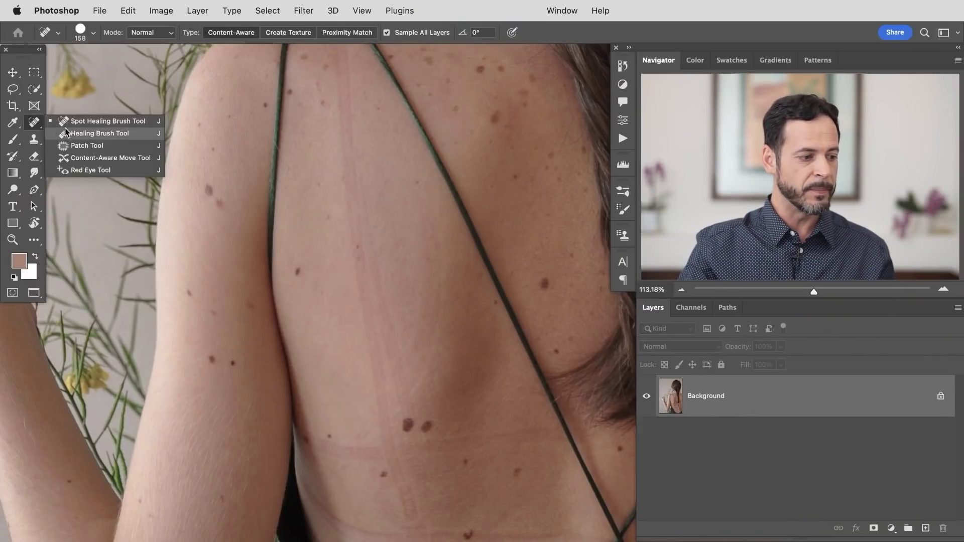
{"action": "left_click", "coordinate": [87, 145]}
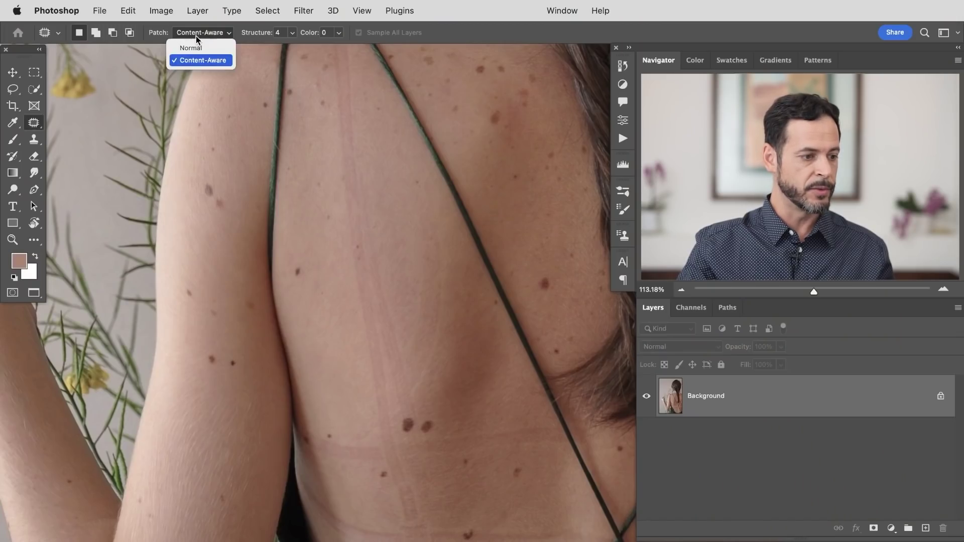
{"action": "left_click", "coordinate": [212, 63]}
{"action": "left_click", "coordinate": [925, 528]}
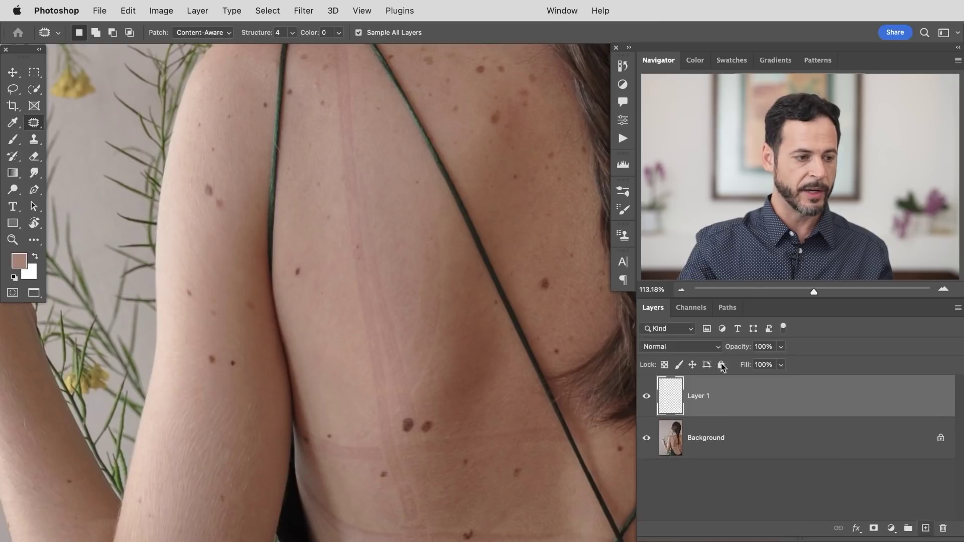
{"action": "left_click", "coordinate": [358, 32]}
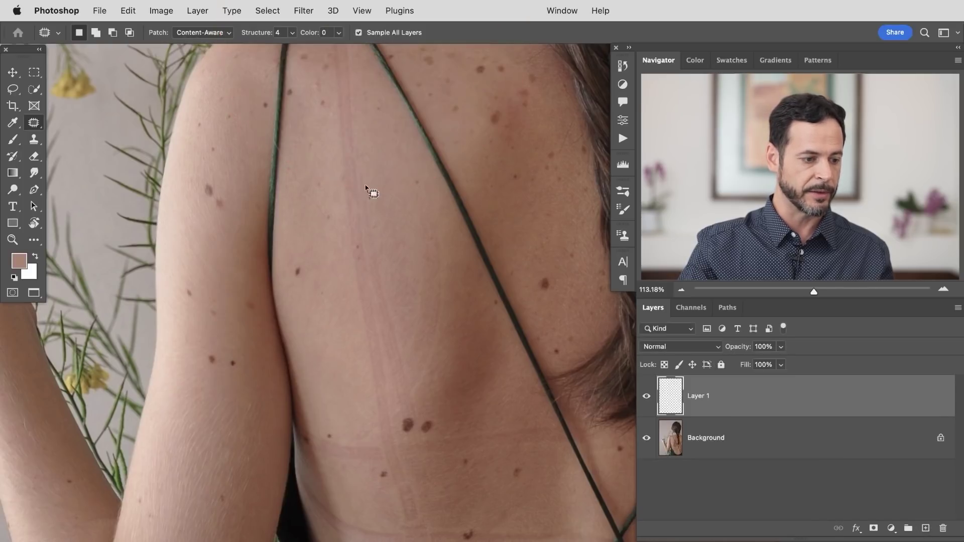
- Try to patch sections of the vertical strap mark with clean skin from beside it, clearing the selection after each patch
{"action": "left_click_drag", "start_coordinate": [391, 219], "coordinate": [400, 210]}
{"action": "left_click_drag", "start_coordinate": [384, 272], "coordinate": [379, 247]}
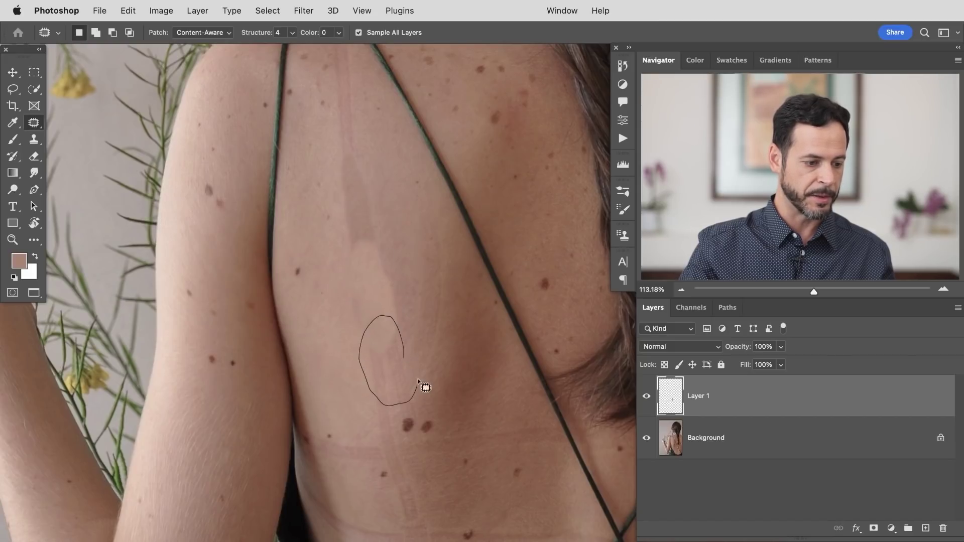
{"action": "key", "text": "super+d"}
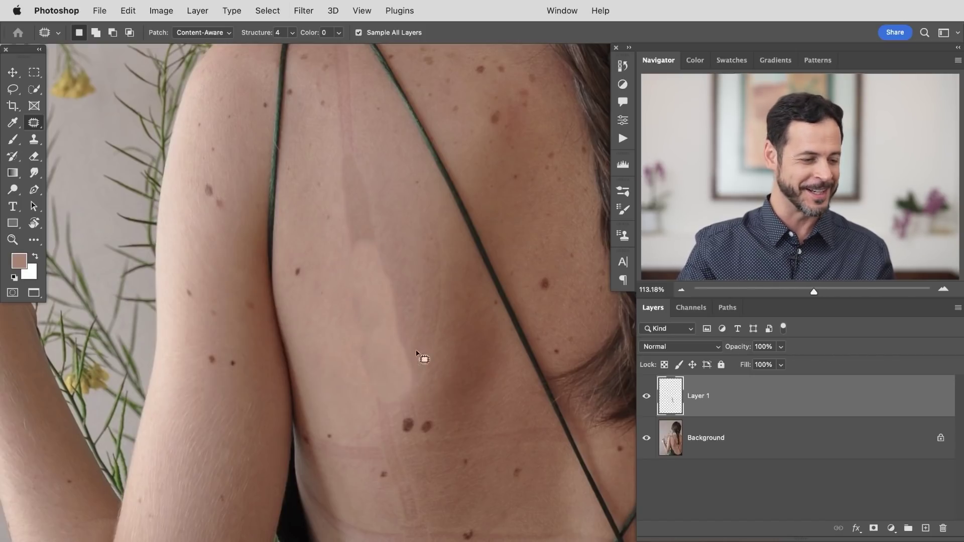
{"action": "key", "text": "ctrl+d"}
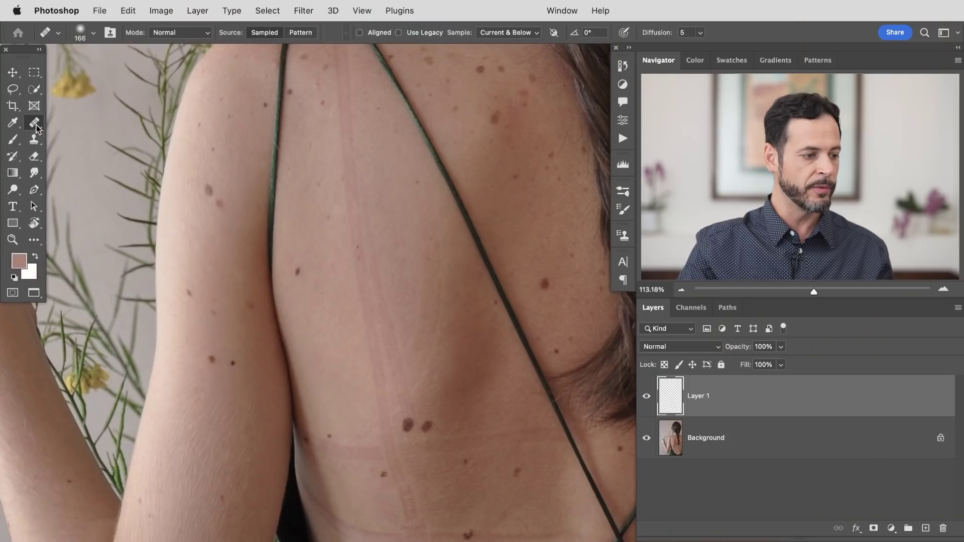
- Heal the upper part of the vertical strap mark with the Healing Brush, using clean skin sampled beside it
{"action": "right_click", "coordinate": [37, 129]}
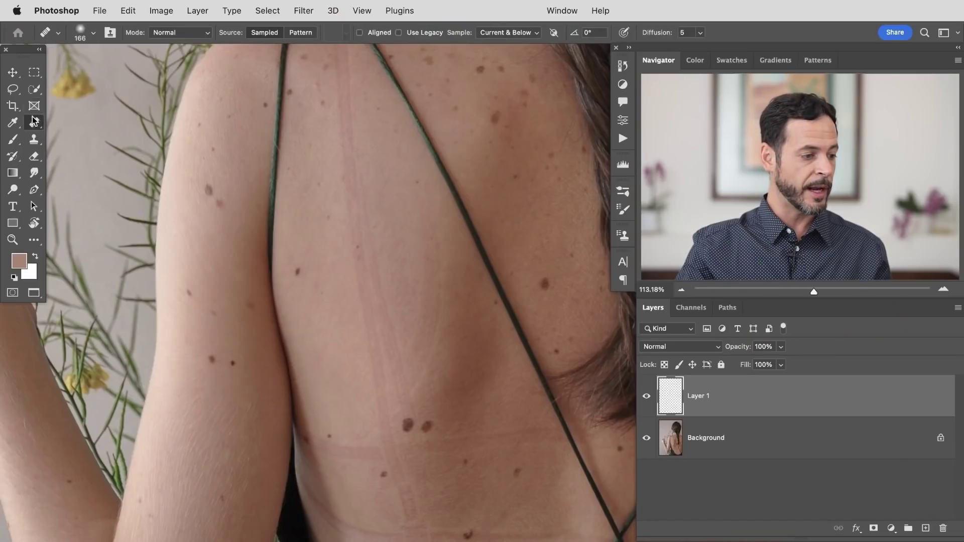
{"action": "right_click", "coordinate": [38, 122]}
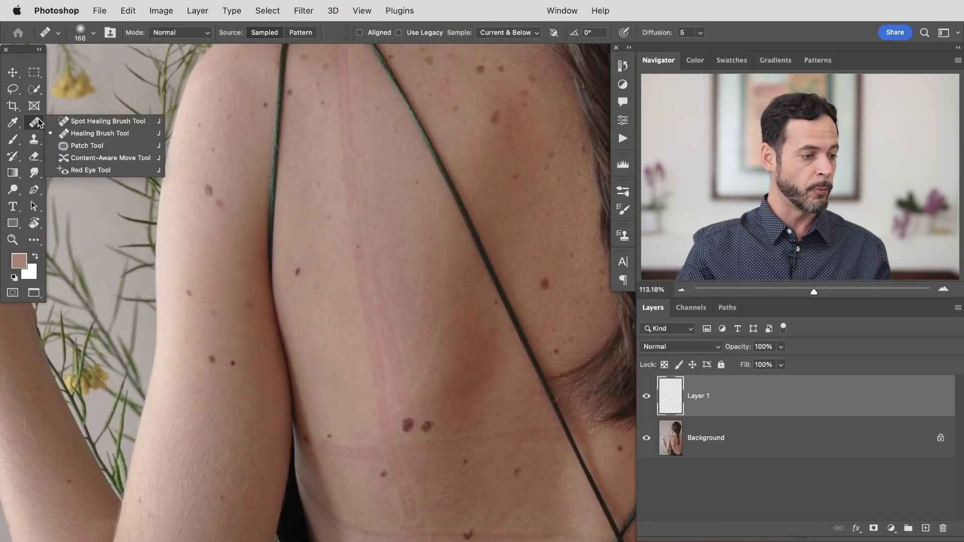
{"action": "left_click", "coordinate": [99, 134]}
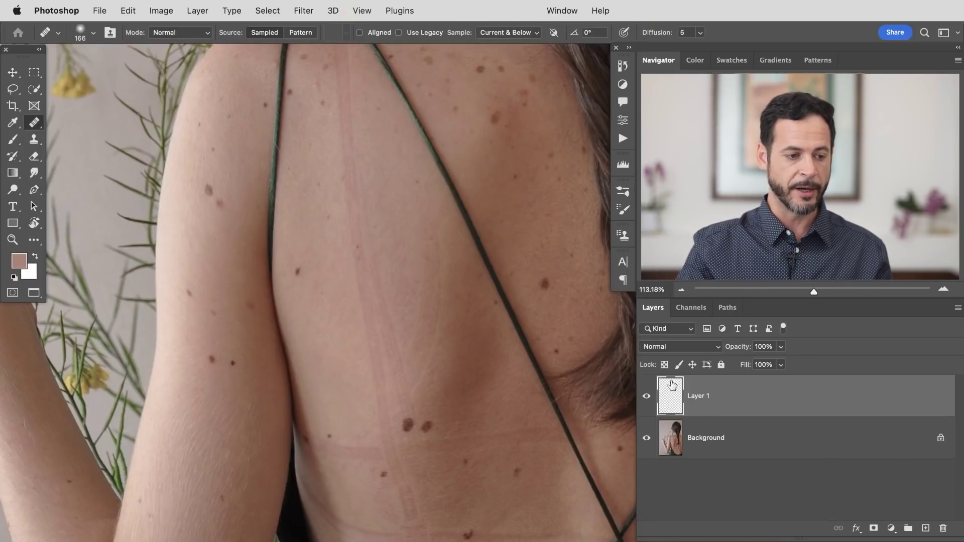
{"action": "scroll", "coordinate": [355, 206], "scroll_direction": "up", "scroll_amount": 5}
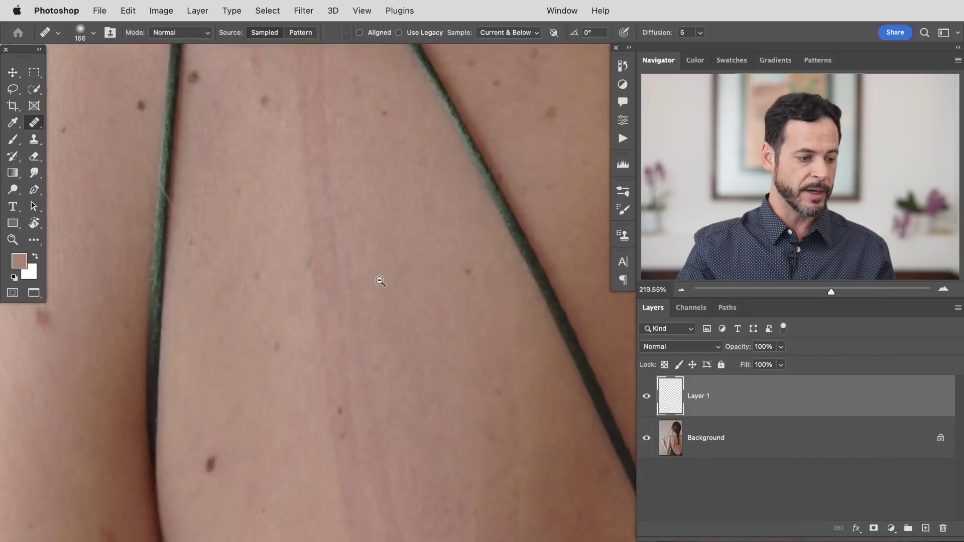
{"action": "scroll", "coordinate": [381, 281], "scroll_direction": "up", "scroll_amount": 2}
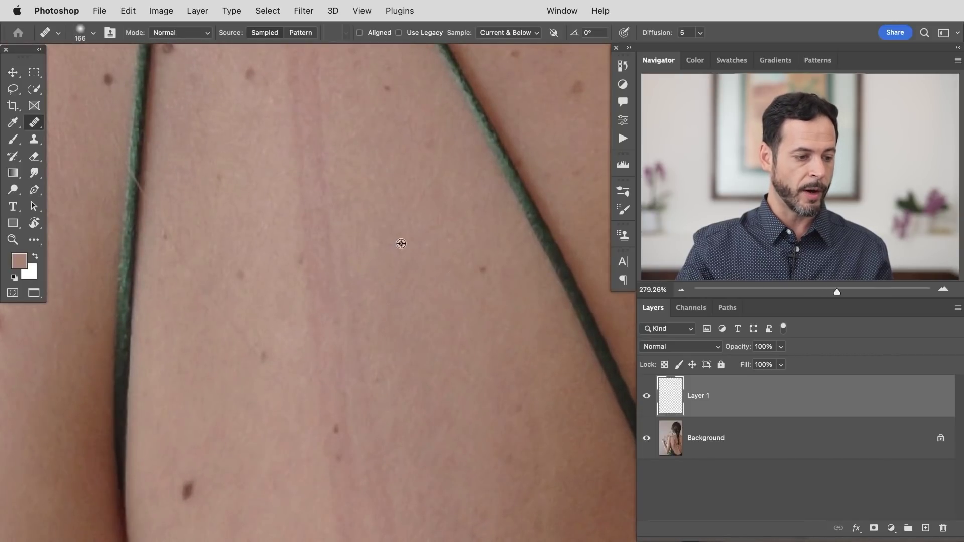
{"action": "left_click_drag", "start_coordinate": [422, 252], "coordinate": [372, 263]}
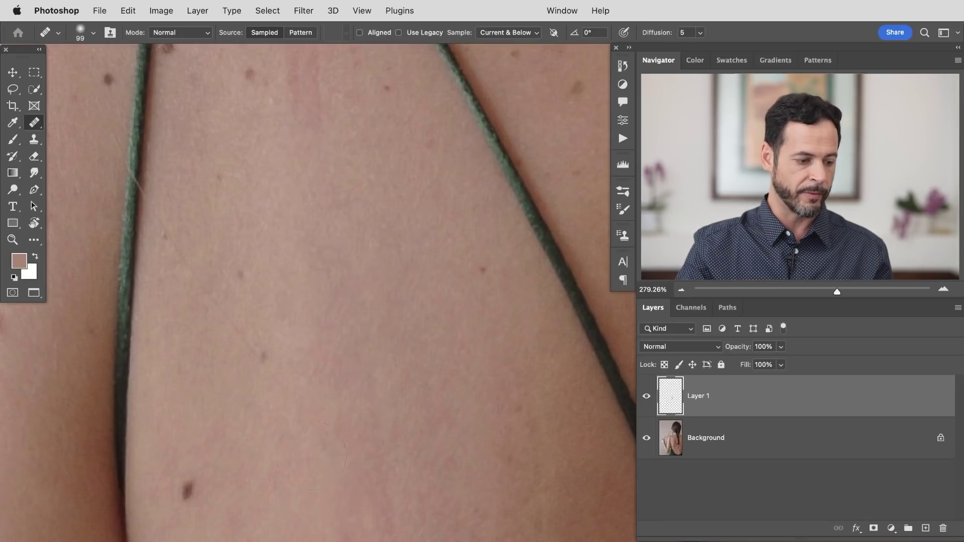
- Heal the next section down the vertical strap mark with the Healing Brush, using clean skin sampled beside it
{"action": "scroll", "coordinate": [311, 442], "scroll_direction": "down", "scroll_amount": 3}
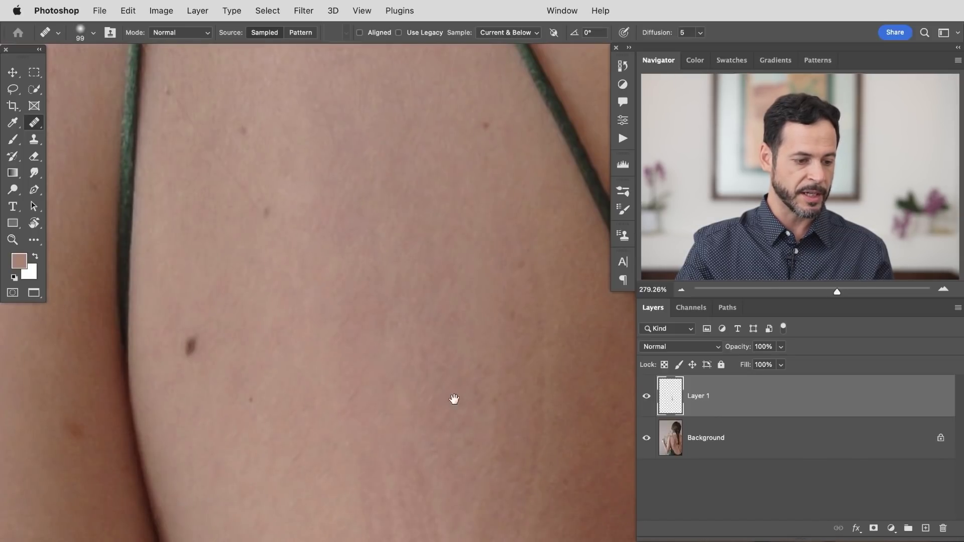
{"action": "scroll", "coordinate": [453, 399], "scroll_direction": "right", "scroll_amount": 4}
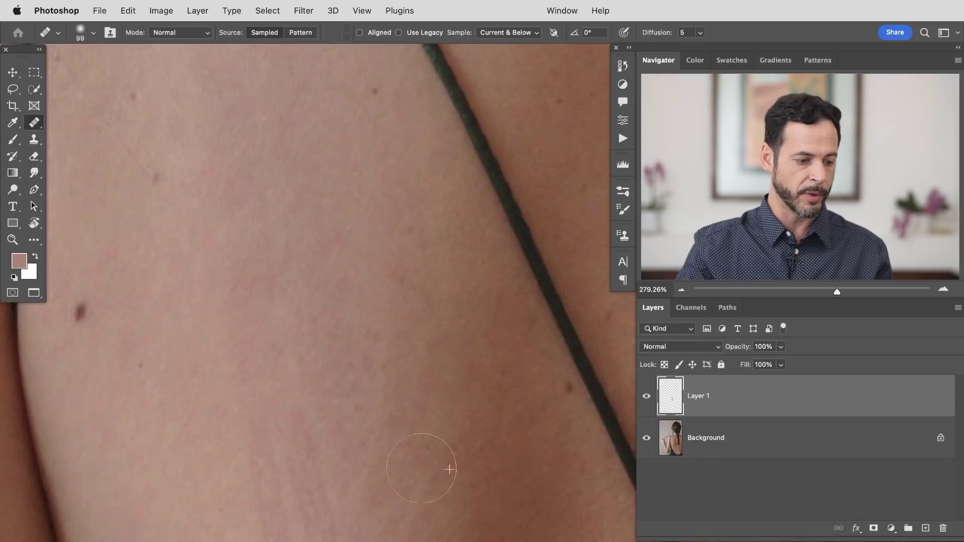
{"action": "left_click_drag", "start_coordinate": [368, 457], "coordinate": [368, 490]}
{"action": "left_click", "coordinate": [408, 493], "text": "alt"}
{"action": "mouse_move", "coordinate": [394, 442]}
{"action": "left_mouse_down"}
{"action": "mouse_move", "coordinate": [418, 479]}
{"action": "mouse_move", "coordinate": [432, 440]}
{"action": "left_mouse_up"}
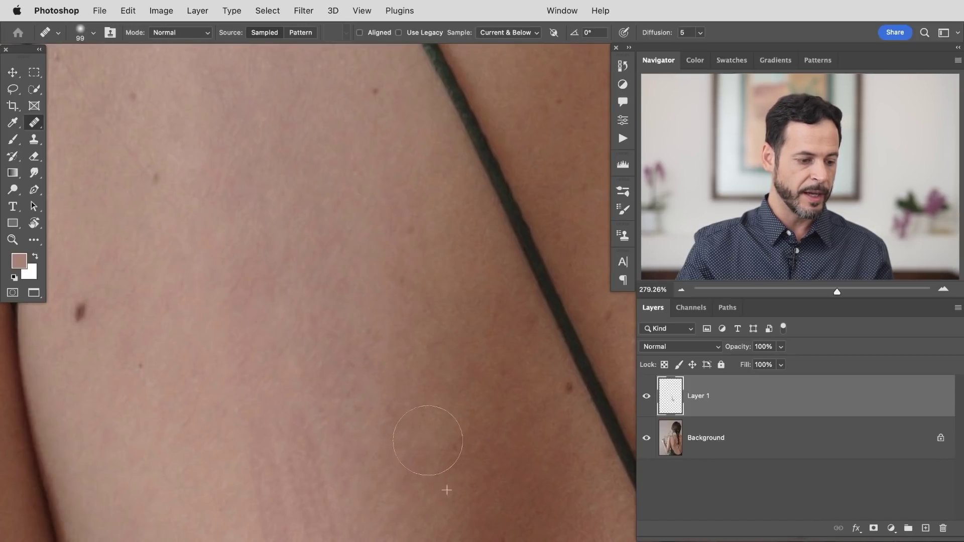
- Continue healing the vertical strap mark in the middle of the back with the brush enlarged to 115 px
{"action": "scroll", "coordinate": [436, 411], "scroll_direction": "down", "scroll_amount": 5}
{"action": "mouse_move", "coordinate": [300, 392]}
{"action": "left_mouse_down"}
{"action": "mouse_move", "coordinate": [299, 337]}
{"action": "mouse_move", "coordinate": [281, 293]}
{"action": "left_mouse_up"}
{"action": "left_click_drag", "start_coordinate": [345, 382], "coordinate": [307, 383]}
{"action": "left_click_drag", "start_coordinate": [321, 379], "coordinate": [337, 426]}
{"action": "left_click_drag", "start_coordinate": [286, 351], "coordinate": [294, 352]}
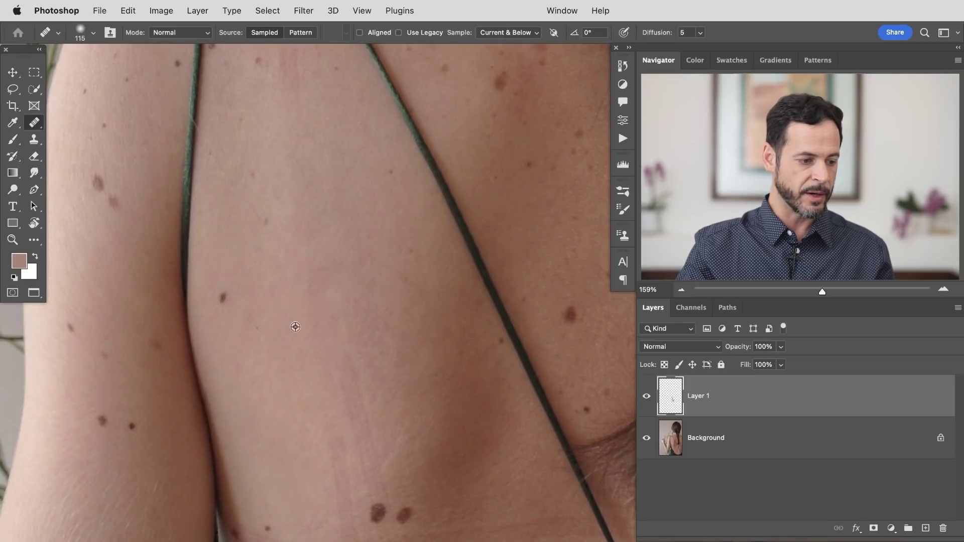
- Heal the lower part of the vertical strap mark just above the two large moles, sampling clean skin around it
{"action": "scroll", "coordinate": [366, 301], "scroll_direction": "down", "scroll_amount": 5}
{"action": "scroll", "coordinate": [366, 302], "scroll_direction": "left", "scroll_amount": 2}
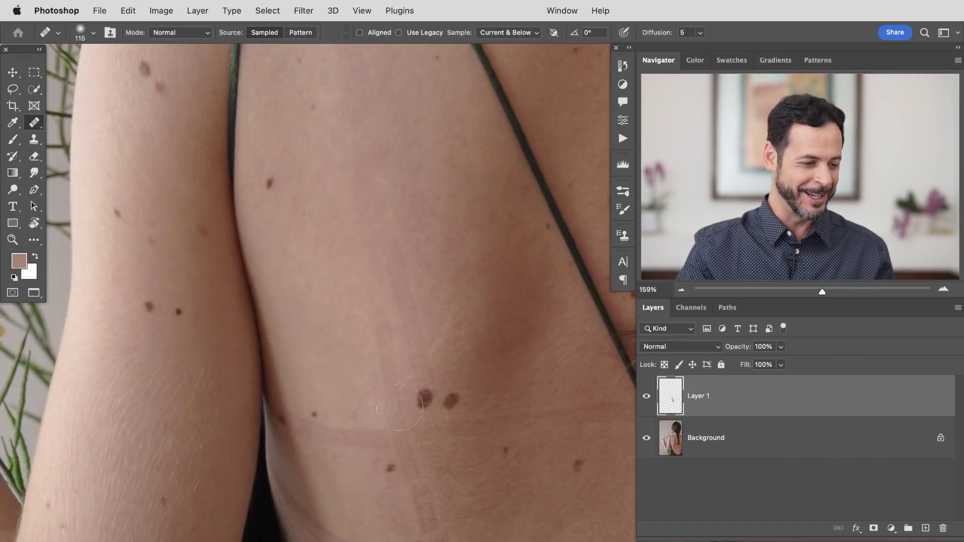
{"action": "left_click_drag", "start_coordinate": [174, 511], "coordinate": [182, 458]}
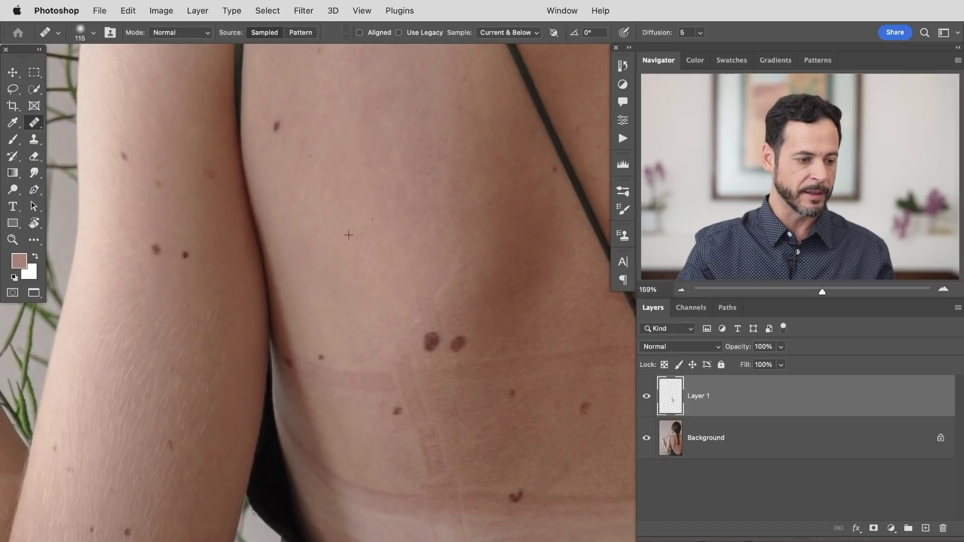
{"action": "left_click_drag", "start_coordinate": [398, 265], "coordinate": [417, 269]}
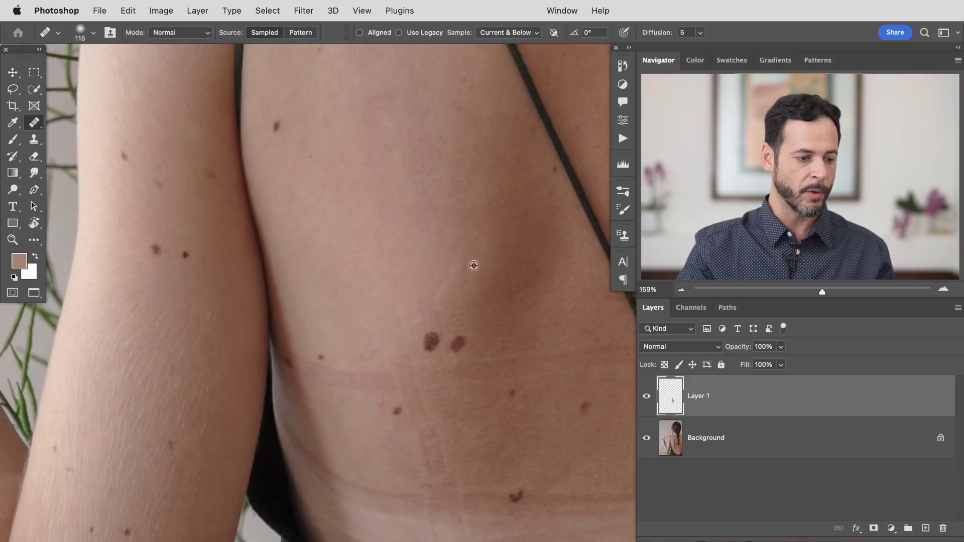
{"action": "left_click_drag", "start_coordinate": [457, 293], "coordinate": [444, 287]}
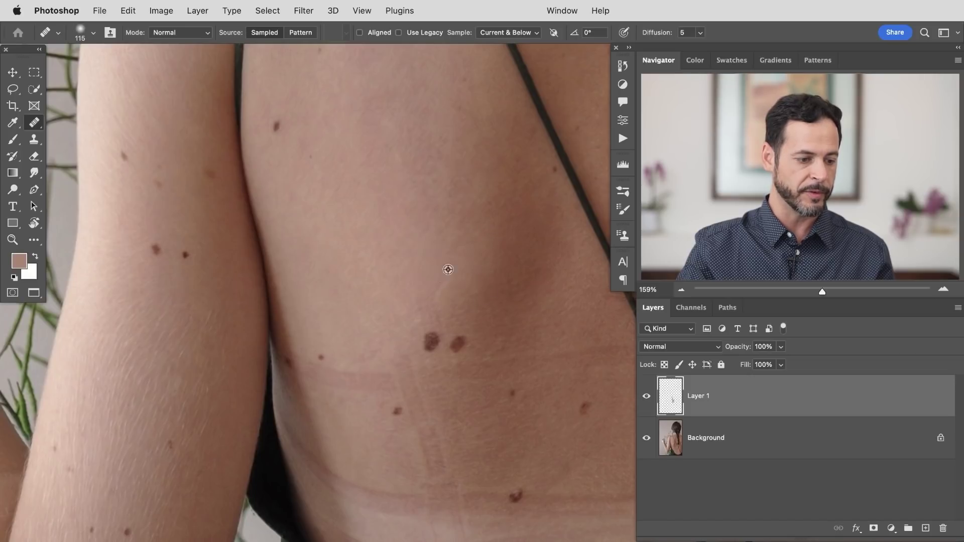
{"action": "mouse_move", "coordinate": [444, 327]}
{"action": "left_mouse_down"}
{"action": "mouse_move", "coordinate": [441, 311]}
{"action": "mouse_move", "coordinate": [443, 348]}
{"action": "left_mouse_up"}
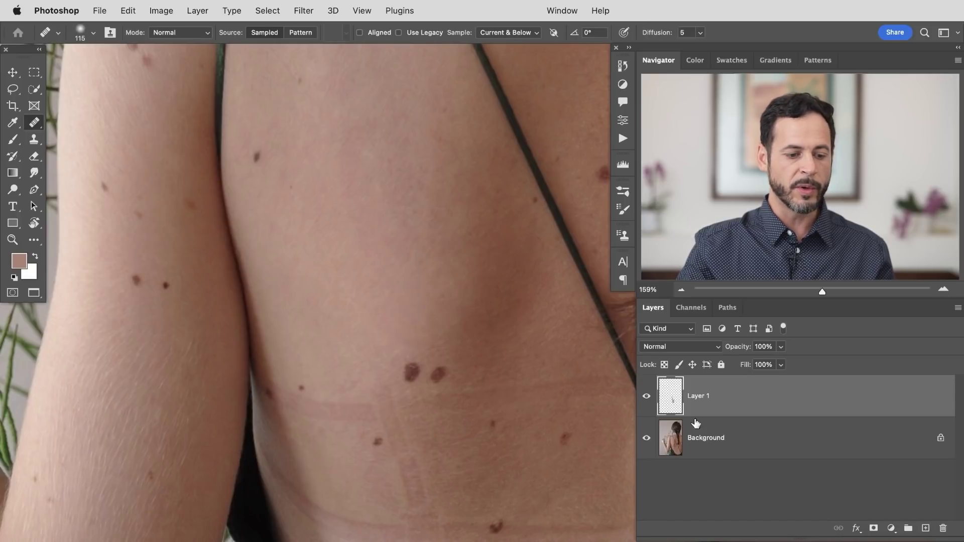
{"action": "left_click_drag", "start_coordinate": [407, 326], "coordinate": [399, 427]}
{"action": "left_click_drag", "start_coordinate": [408, 396], "coordinate": [388, 401]}
- Heal the pink strap mark at the top of the shoulder between the two green straps, finishing with a 94 px brush
{"action": "mouse_move", "coordinate": [364, 235]}
{"action": "left_mouse_down"}
{"action": "mouse_move", "coordinate": [379, 314]}
{"action": "mouse_move", "coordinate": [389, 319]}
{"action": "left_mouse_up"}
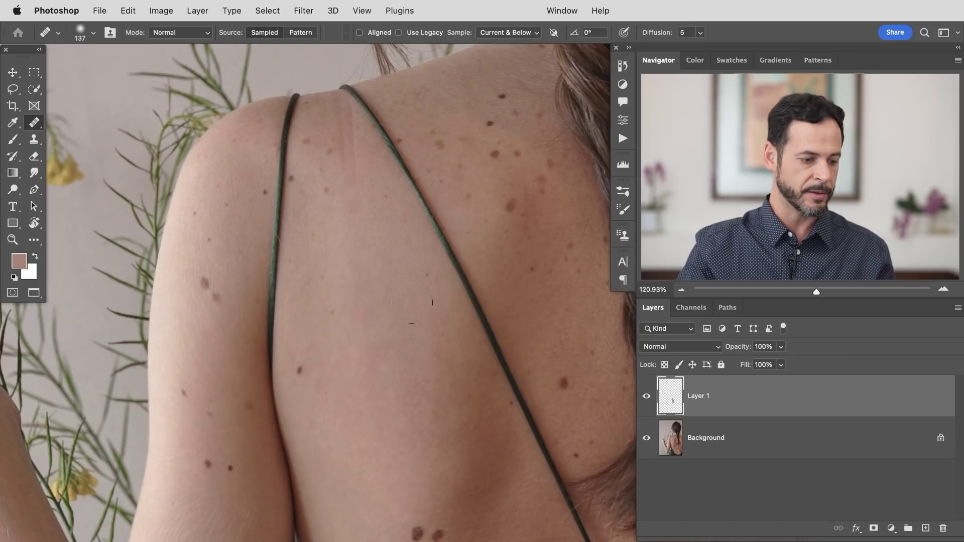
{"action": "scroll", "coordinate": [405, 363], "scroll_direction": "up", "scroll_amount": 3}
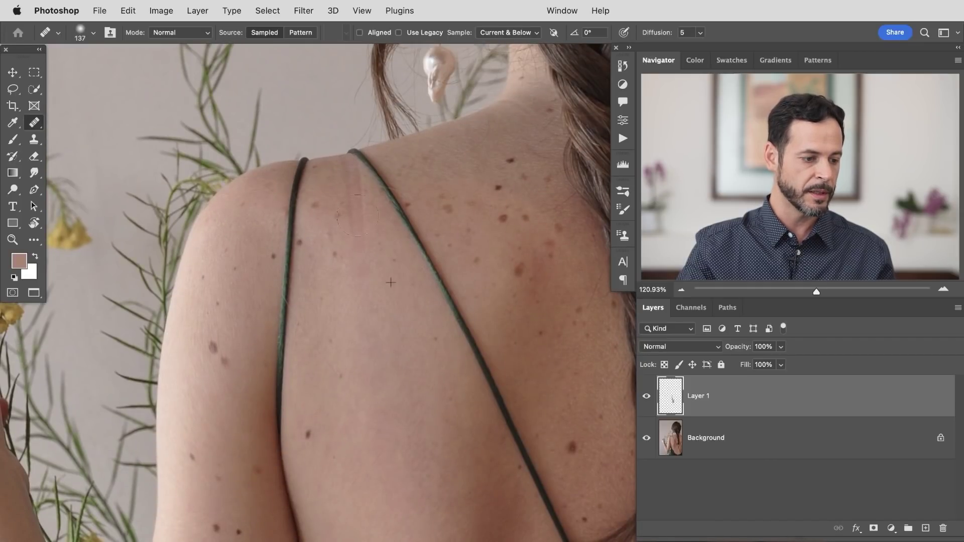
{"action": "mouse_move", "coordinate": [354, 182]}
{"action": "left_mouse_down"}
{"action": "mouse_move", "coordinate": [392, 181]}
{"action": "mouse_move", "coordinate": [357, 218]}
{"action": "mouse_move", "coordinate": [347, 250]}
{"action": "left_mouse_up"}
{"action": "left_click_drag", "start_coordinate": [346, 299], "coordinate": [303, 304]}
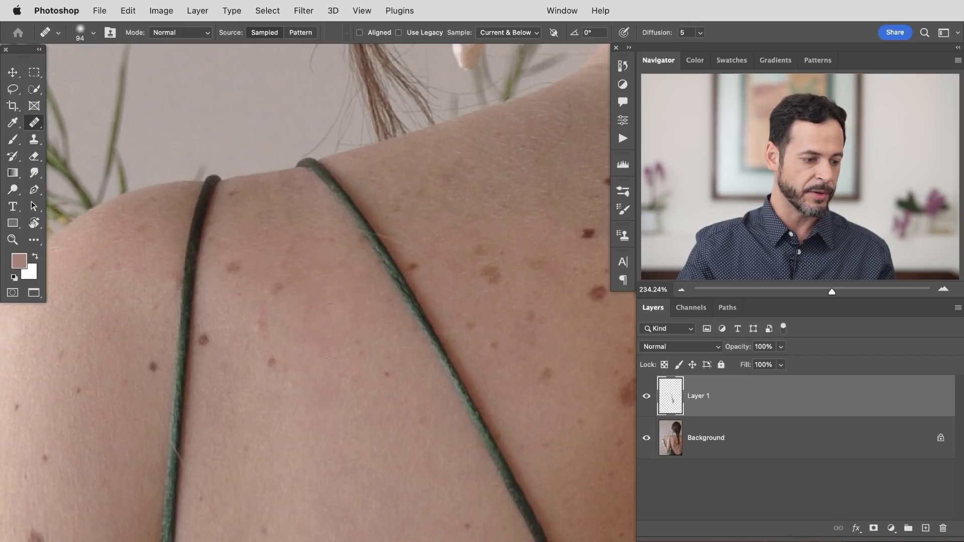
{"action": "left_click_drag", "start_coordinate": [404, 419], "coordinate": [327, 374]}
{"action": "left_click_drag", "start_coordinate": [336, 347], "coordinate": [359, 316]}
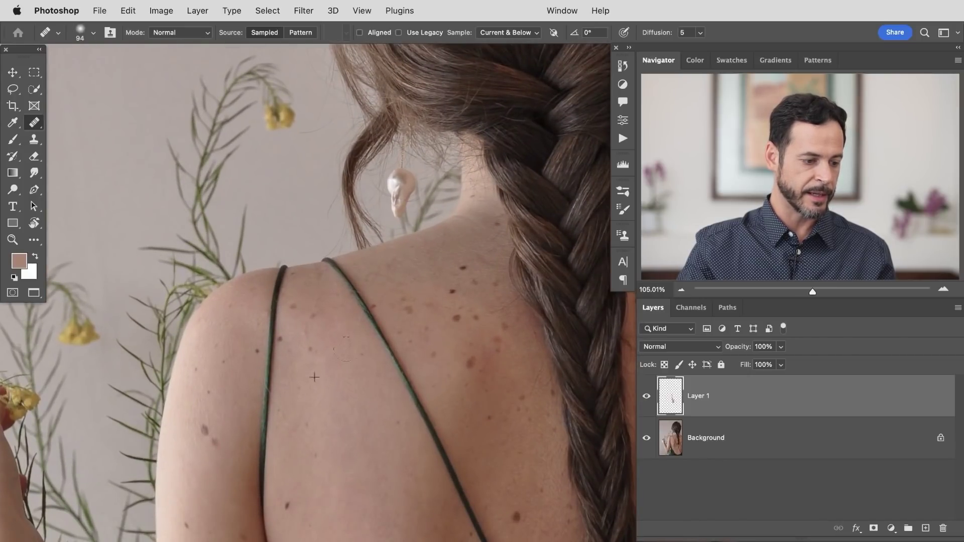
- Even out remaining traces of the vertical strap mark from the shoulder to mid-back with a 120 px Healing Brush
{"action": "left_click_drag", "start_coordinate": [329, 479], "coordinate": [335, 479]}
{"action": "left_click_drag", "start_coordinate": [353, 519], "coordinate": [352, 397]}
{"action": "left_click_drag", "start_coordinate": [335, 372], "coordinate": [341, 373]}
{"action": "left_click_drag", "start_coordinate": [320, 332], "coordinate": [318, 333]}
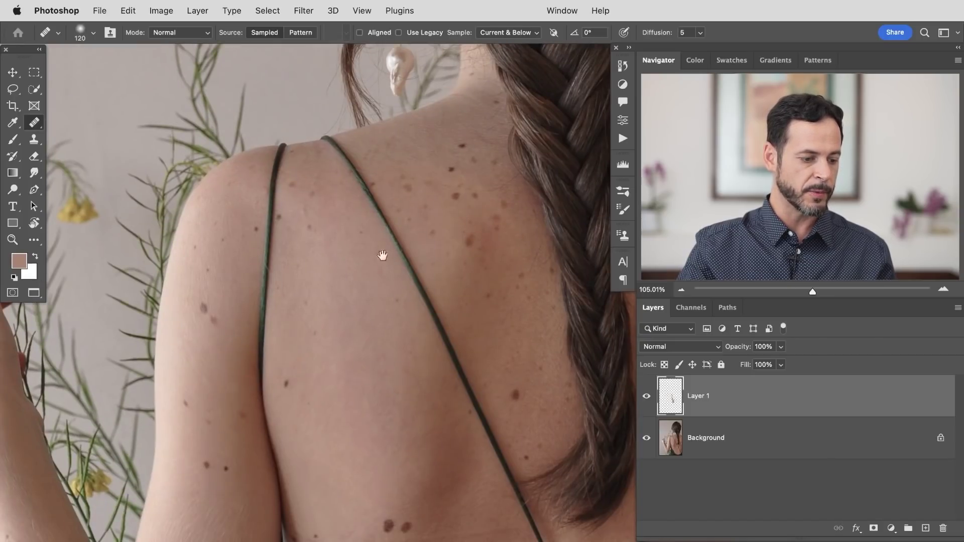
{"action": "scroll", "coordinate": [338, 316], "scroll_direction": "down", "scroll_amount": 5}
{"action": "left_click_drag", "start_coordinate": [291, 268], "coordinate": [307, 267]}
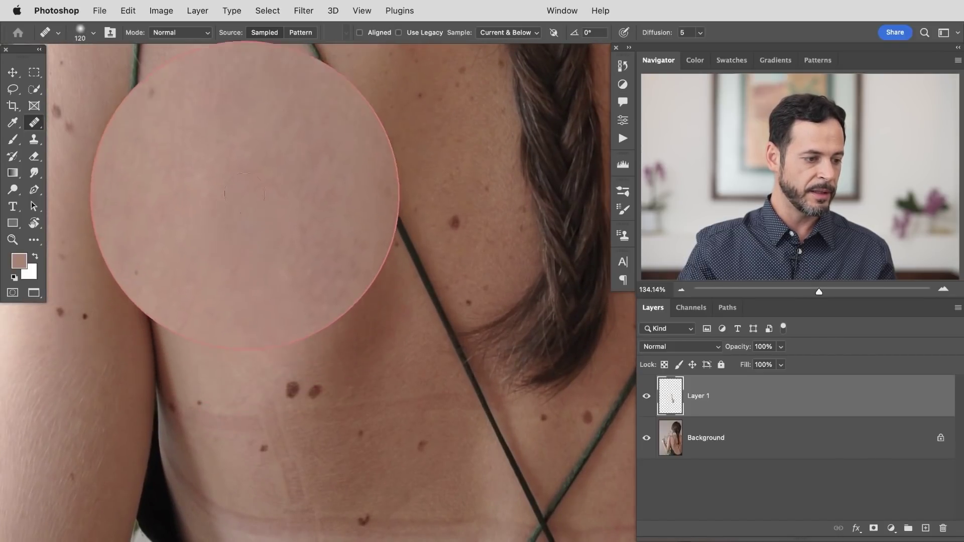
{"action": "left_click_drag", "start_coordinate": [331, 319], "coordinate": [315, 321]}
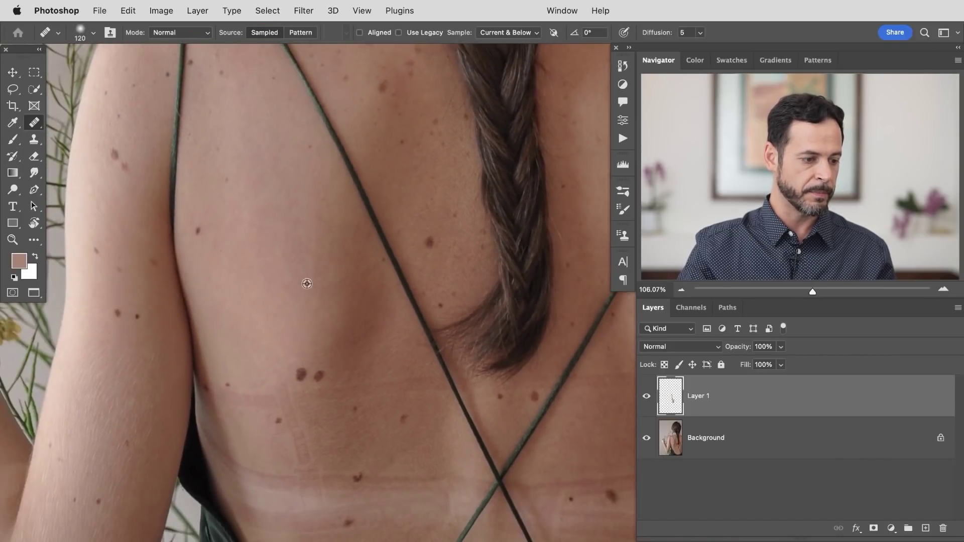
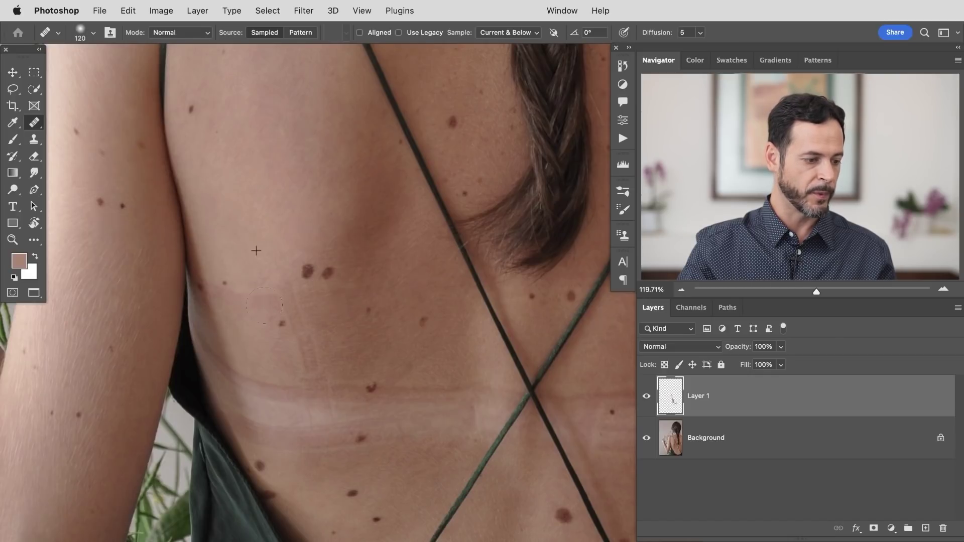
- Heal the thin horizontal strap mark and the short vertical mark below the two large moles
{"action": "left_click", "coordinate": [284, 278]}
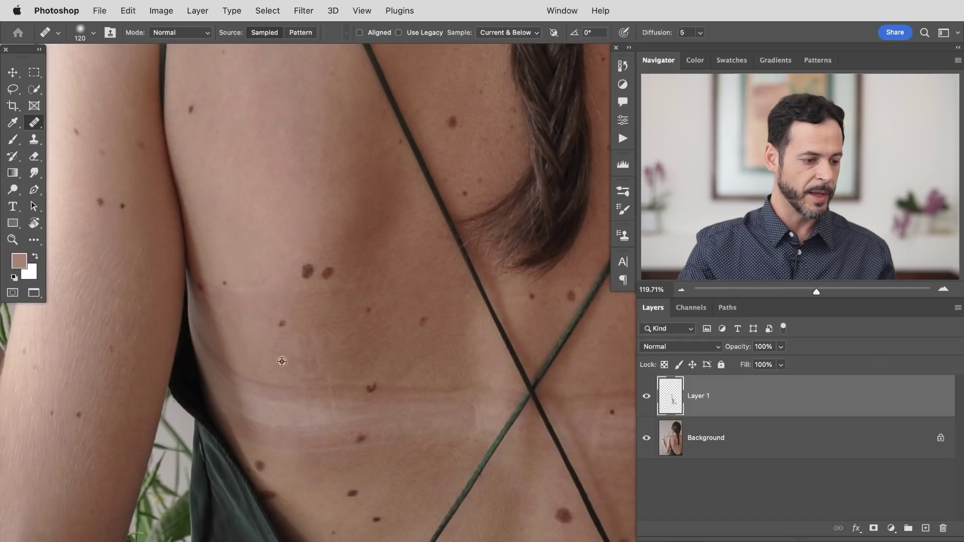
{"action": "left_click", "coordinate": [305, 363]}
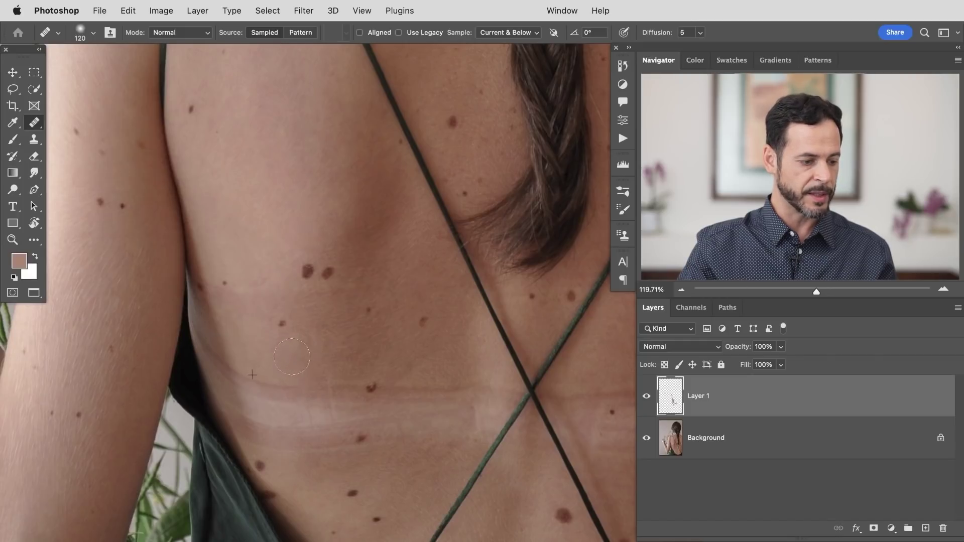
{"action": "left_click_drag", "start_coordinate": [323, 385], "coordinate": [345, 387]}
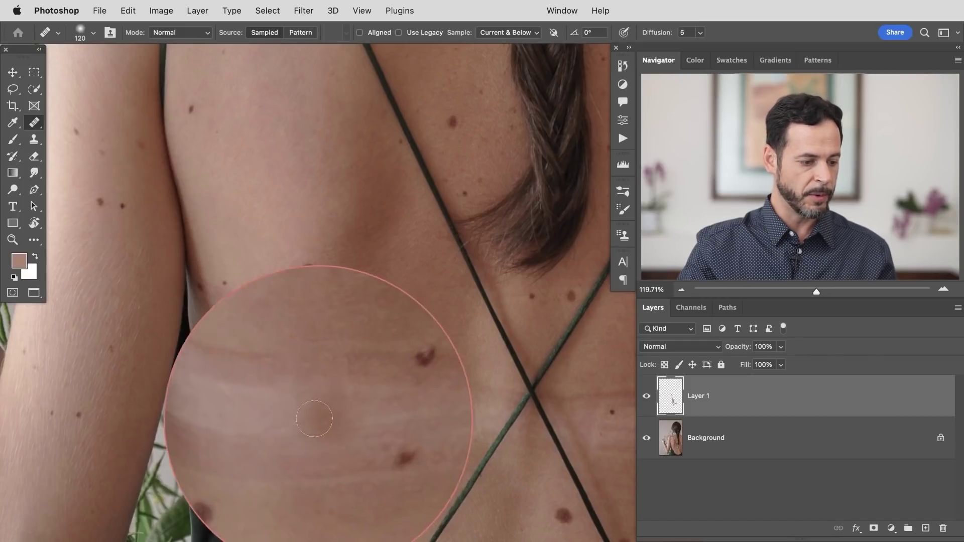
{"action": "scroll", "coordinate": [319, 407], "scroll_direction": "down", "scroll_amount": 5}
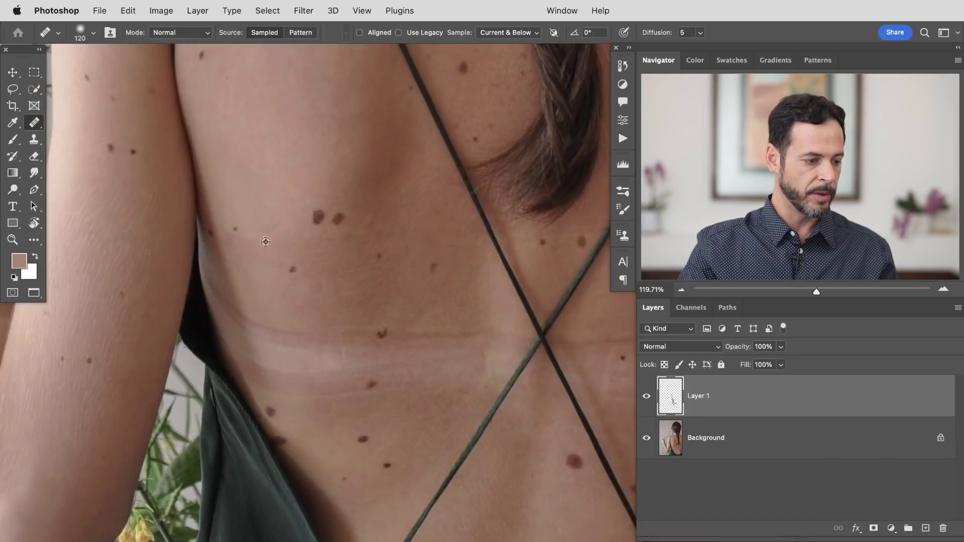
{"action": "left_click", "coordinate": [221, 230]}
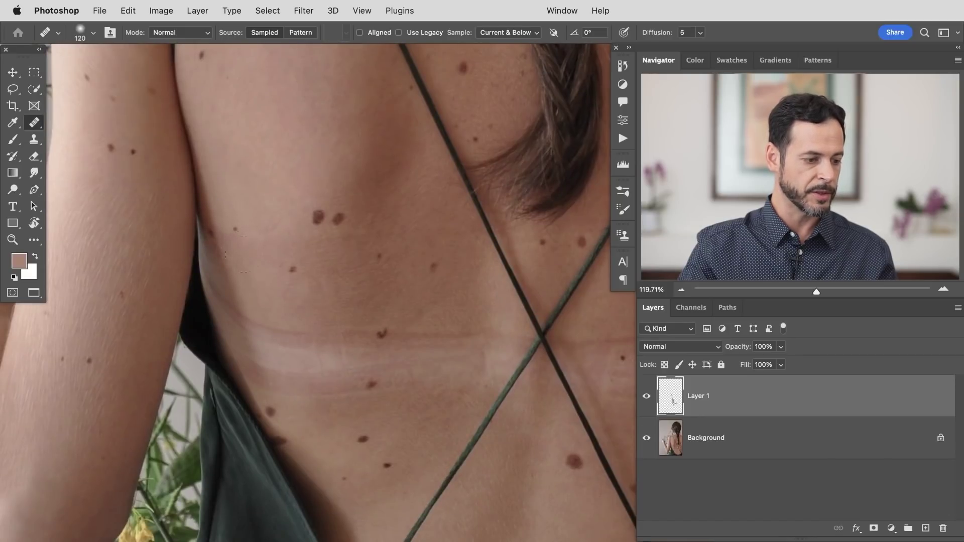
{"action": "left_click", "coordinate": [262, 292], "text": "alt"}
{"action": "left_click", "coordinate": [263, 328]}
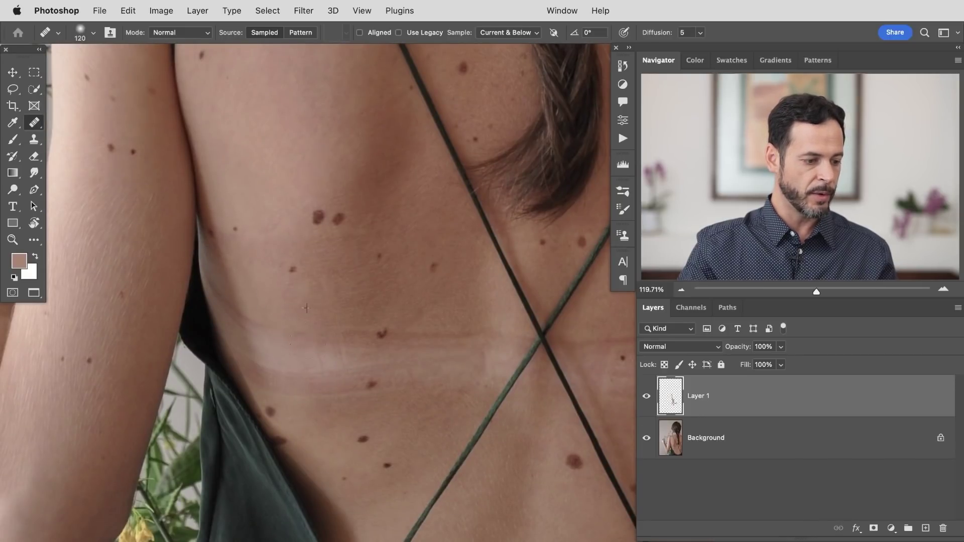
- Heal the right half of the pale horizontal strap band on the lower back, checking it by toggling Layer 1's visibility
{"action": "mouse_move", "coordinate": [334, 339]}
{"action": "left_mouse_down"}
{"action": "mouse_move", "coordinate": [405, 344]}
{"action": "mouse_move", "coordinate": [412, 326]}
{"action": "mouse_move", "coordinate": [428, 343]}
{"action": "mouse_move", "coordinate": [462, 340]}
{"action": "left_mouse_up"}
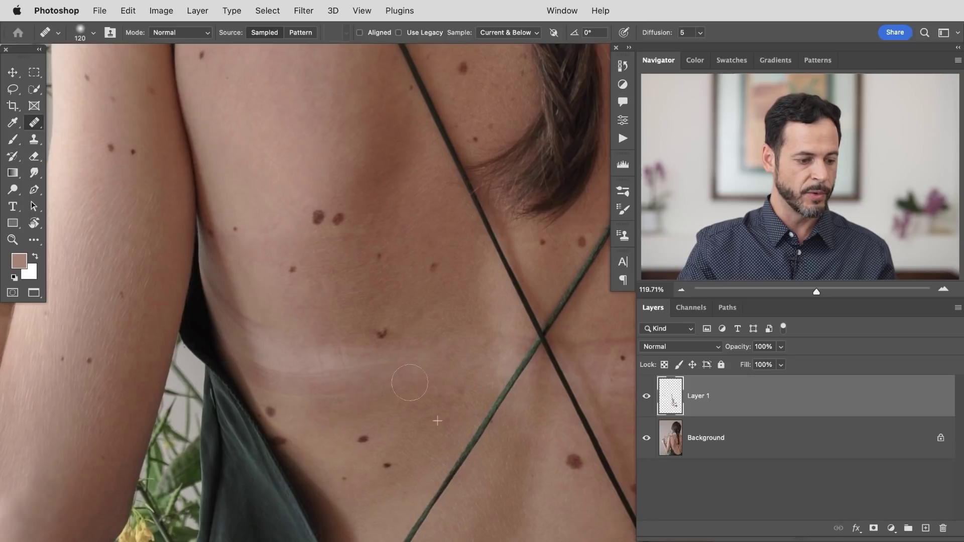
{"action": "double_click", "coordinate": [649, 397]}
{"action": "left_click", "coordinate": [449, 267]}
{"action": "left_click", "coordinate": [423, 417], "text": "alt"}
{"action": "key", "text": "Return"}
{"action": "left_click", "coordinate": [647, 396]}
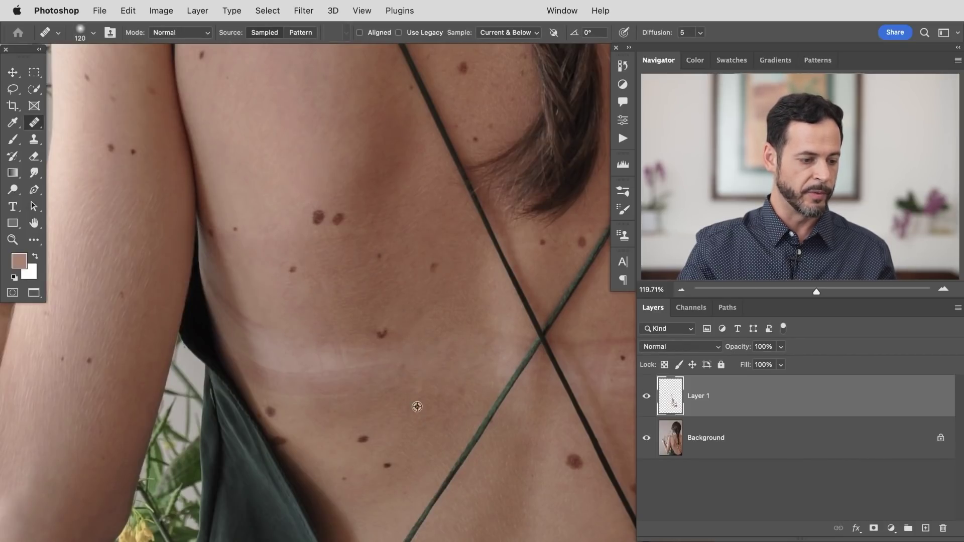
- Heal the middle of the pale horizontal band on the lower back and its remaining traces up to the crossing straps
{"action": "left_click_drag", "start_coordinate": [303, 382], "coordinate": [297, 368]}
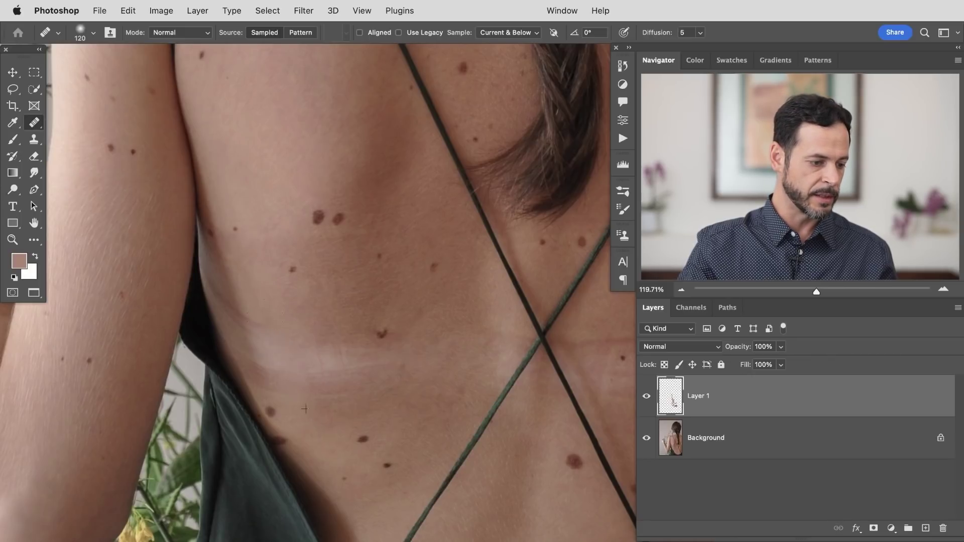
{"action": "left_click_drag", "start_coordinate": [322, 373], "coordinate": [357, 394]}
{"action": "left_click_drag", "start_coordinate": [333, 359], "coordinate": [362, 380]}
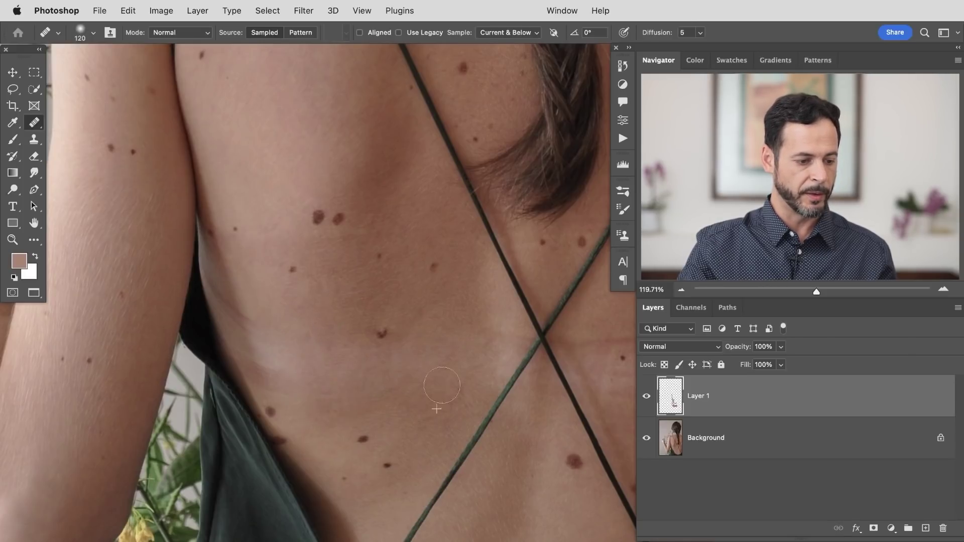
{"action": "mouse_move", "coordinate": [510, 351]}
{"action": "left_mouse_down"}
{"action": "mouse_move", "coordinate": [494, 368]}
{"action": "mouse_move", "coordinate": [515, 347]}
{"action": "left_mouse_up"}
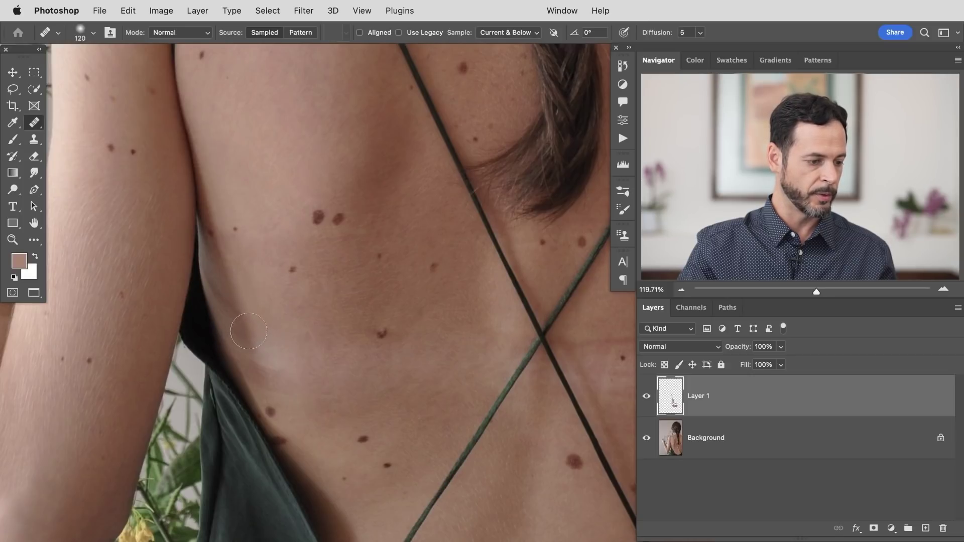
- Heal the left end of the horizontal band beside the dress, and touch up the skin near the two large moles
{"action": "left_click", "coordinate": [252, 339], "text": "alt"}
{"action": "mouse_move", "coordinate": [282, 371]}
{"action": "left_mouse_down"}
{"action": "mouse_move", "coordinate": [296, 409]}
{"action": "mouse_move", "coordinate": [281, 401]}
{"action": "left_mouse_up"}
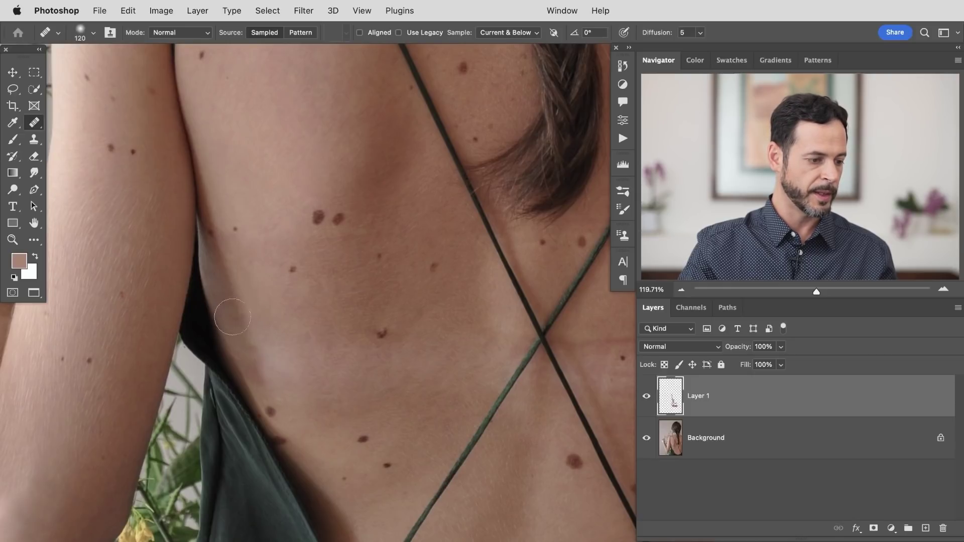
{"action": "scroll", "coordinate": [431, 377], "scroll_direction": "right", "scroll_amount": 5}
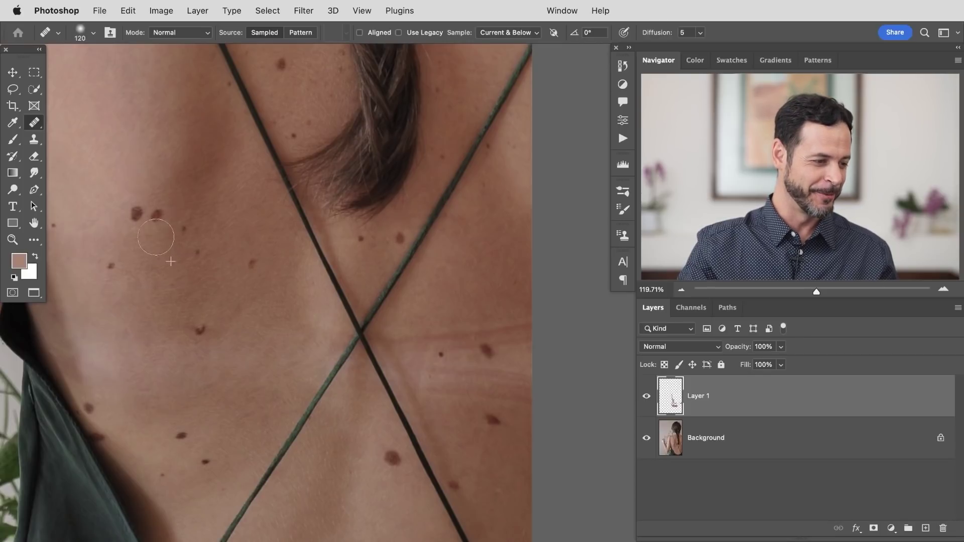
{"action": "left_click", "coordinate": [183, 250], "text": "alt"}
{"action": "mouse_move", "coordinate": [188, 229]}
{"action": "left_mouse_down"}
{"action": "mouse_move", "coordinate": [172, 234]}
{"action": "mouse_move", "coordinate": [175, 243]}
{"action": "left_mouse_up"}
- Heal the parallel horizontal strap marks to the right of the strap crossing, repeatedly sampling clean skin above them
{"action": "left_click_drag", "start_coordinate": [380, 421], "coordinate": [306, 366]}
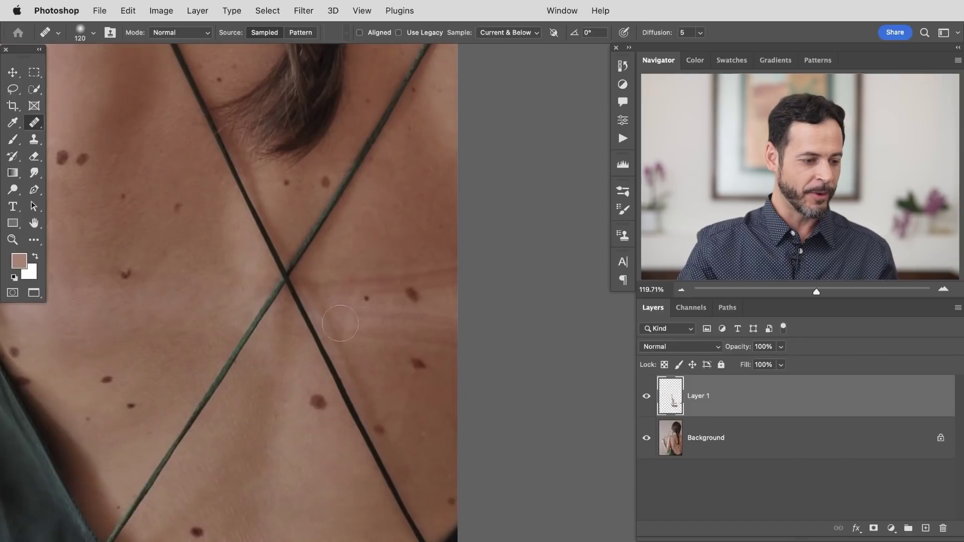
{"action": "left_click", "coordinate": [403, 240], "text": "alt"}
{"action": "mouse_move", "coordinate": [430, 286]}
{"action": "left_mouse_down"}
{"action": "mouse_move", "coordinate": [447, 288]}
{"action": "mouse_move", "coordinate": [438, 278]}
{"action": "mouse_move", "coordinate": [415, 306]}
{"action": "mouse_move", "coordinate": [423, 269]}
{"action": "left_mouse_up"}
{"action": "left_click", "coordinate": [422, 234], "text": "alt"}
{"action": "left_click", "coordinate": [377, 240], "text": "alt"}
{"action": "mouse_move", "coordinate": [371, 308]}
{"action": "left_mouse_down"}
{"action": "mouse_move", "coordinate": [395, 272]}
{"action": "mouse_move", "coordinate": [344, 287]}
{"action": "mouse_move", "coordinate": [346, 304]}
{"action": "mouse_move", "coordinate": [318, 274]}
{"action": "left_mouse_up"}
{"action": "left_click", "coordinate": [396, 233], "text": "alt"}
{"action": "left_click", "coordinate": [341, 254], "text": "alt"}
{"action": "mouse_move", "coordinate": [363, 342]}
{"action": "left_mouse_down"}
{"action": "mouse_move", "coordinate": [331, 300]}
{"action": "mouse_move", "coordinate": [363, 330]}
{"action": "mouse_move", "coordinate": [376, 330]}
{"action": "mouse_move", "coordinate": [363, 297]}
{"action": "mouse_move", "coordinate": [349, 301]}
{"action": "mouse_move", "coordinate": [385, 308]}
{"action": "mouse_move", "coordinate": [404, 325]}
{"action": "mouse_move", "coordinate": [410, 349]}
{"action": "mouse_move", "coordinate": [426, 355]}
{"action": "mouse_move", "coordinate": [428, 320]}
{"action": "mouse_move", "coordinate": [452, 354]}
{"action": "mouse_move", "coordinate": [441, 326]}
{"action": "mouse_move", "coordinate": [412, 373]}
{"action": "mouse_move", "coordinate": [421, 374]}
{"action": "mouse_move", "coordinate": [401, 349]}
{"action": "mouse_move", "coordinate": [419, 366]}
{"action": "left_mouse_up"}
{"action": "left_click", "coordinate": [381, 247], "text": "alt"}
{"action": "left_click", "coordinate": [399, 228], "text": "alt"}
{"action": "left_click", "coordinate": [399, 260], "text": "alt"}
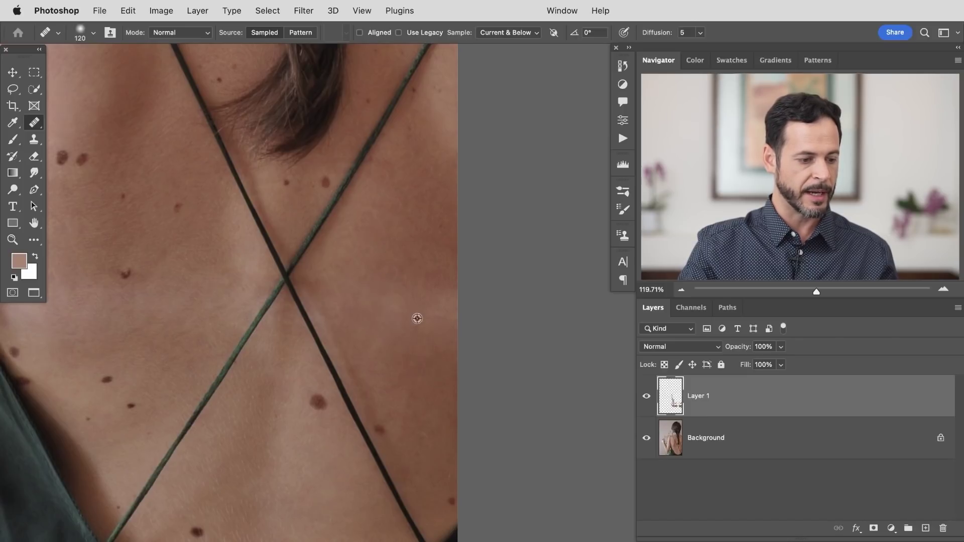
- Heal the leftover strap-mark discolouration near the photo's right edge with freshly sampled skin from above it
{"action": "left_click", "coordinate": [429, 250], "text": "alt"}
{"action": "mouse_move", "coordinate": [440, 316]}
{"action": "left_mouse_down"}
{"action": "mouse_move", "coordinate": [406, 314]}
{"action": "mouse_move", "coordinate": [433, 299]}
{"action": "mouse_move", "coordinate": [435, 315]}
{"action": "mouse_move", "coordinate": [433, 298]}
{"action": "mouse_move", "coordinate": [447, 339]}
{"action": "left_mouse_up"}
{"action": "left_click", "coordinate": [429, 245], "text": "alt"}
{"action": "left_click", "coordinate": [417, 232], "text": "alt"}
{"action": "left_click", "coordinate": [424, 265], "text": "alt"}
{"action": "left_click_drag", "start_coordinate": [404, 307], "coordinate": [387, 304]}
- Touch up the skin at the lower back's right edge and just right of the strap crossing
{"action": "scroll", "coordinate": [413, 344], "scroll_direction": "down", "scroll_amount": 5}
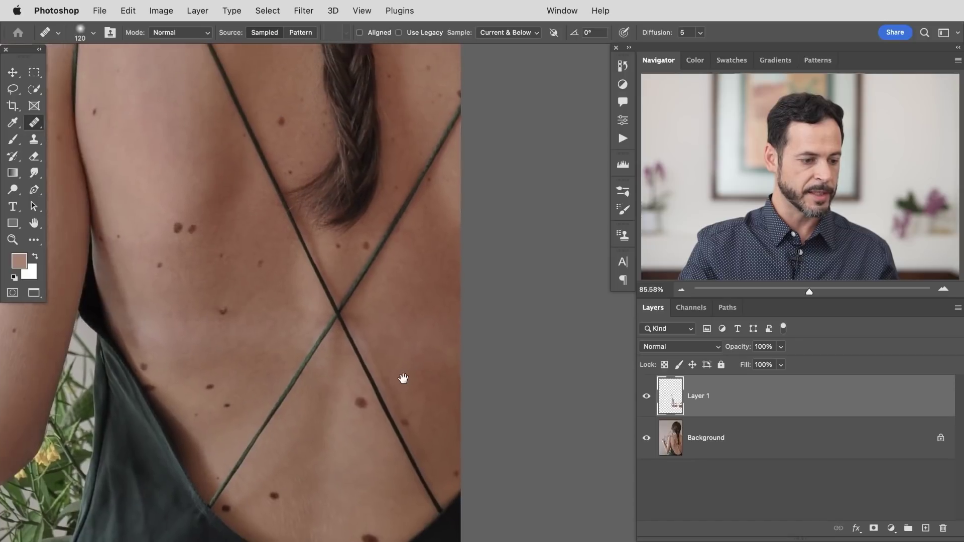
{"action": "mouse_move", "coordinate": [453, 365]}
{"action": "left_mouse_down"}
{"action": "mouse_move", "coordinate": [458, 341]}
{"action": "mouse_move", "coordinate": [455, 357]}
{"action": "left_mouse_up"}
{"action": "left_click", "coordinate": [444, 297], "text": "alt"}
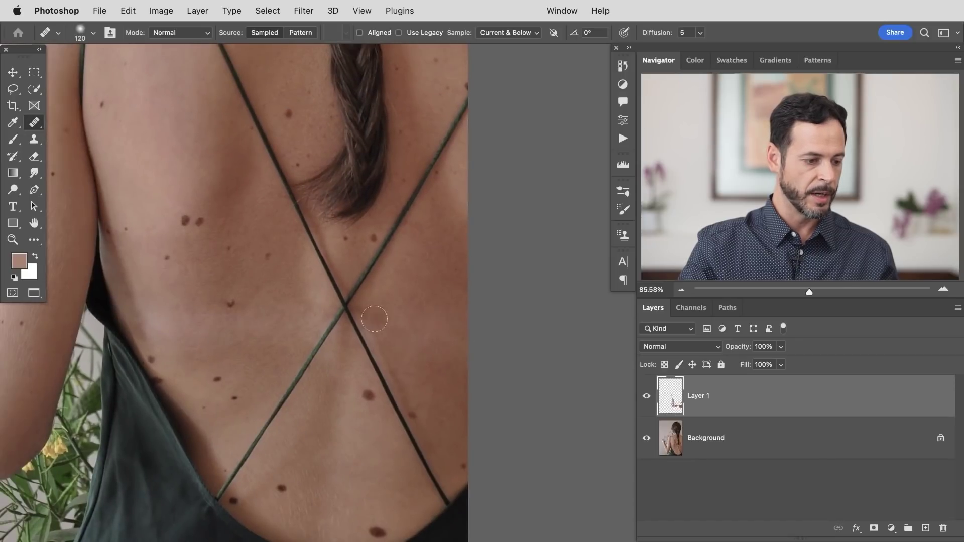
{"action": "left_click_drag", "start_coordinate": [370, 319], "coordinate": [370, 311]}
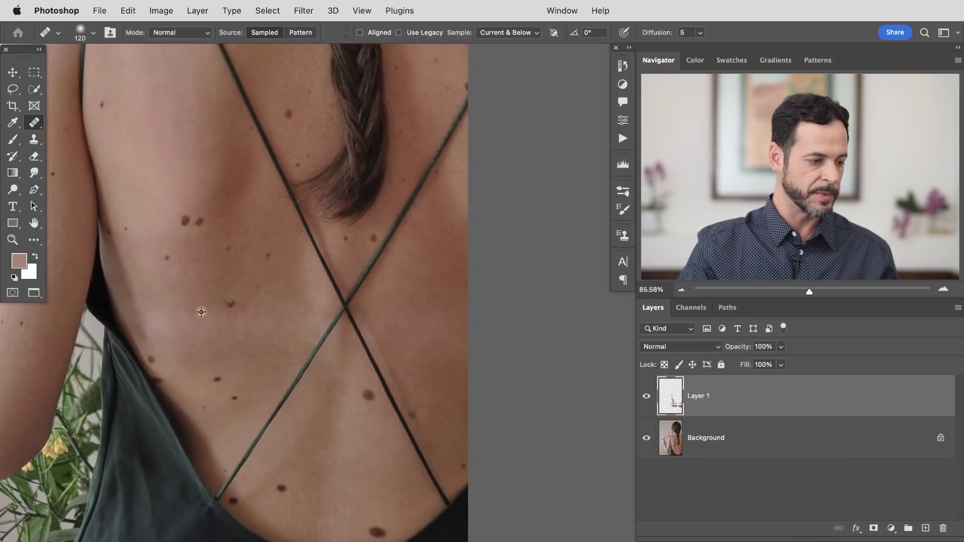
- Heal the remaining discolouration on the back to the left of the strap crossing, using freshly sampled clean skin
{"action": "left_click_drag", "start_coordinate": [221, 316], "coordinate": [282, 349]}
{"action": "left_click_drag", "start_coordinate": [282, 315], "coordinate": [290, 314]}
{"action": "left_click", "coordinate": [256, 291], "text": "alt"}
{"action": "left_click_drag", "start_coordinate": [232, 281], "coordinate": [257, 335]}
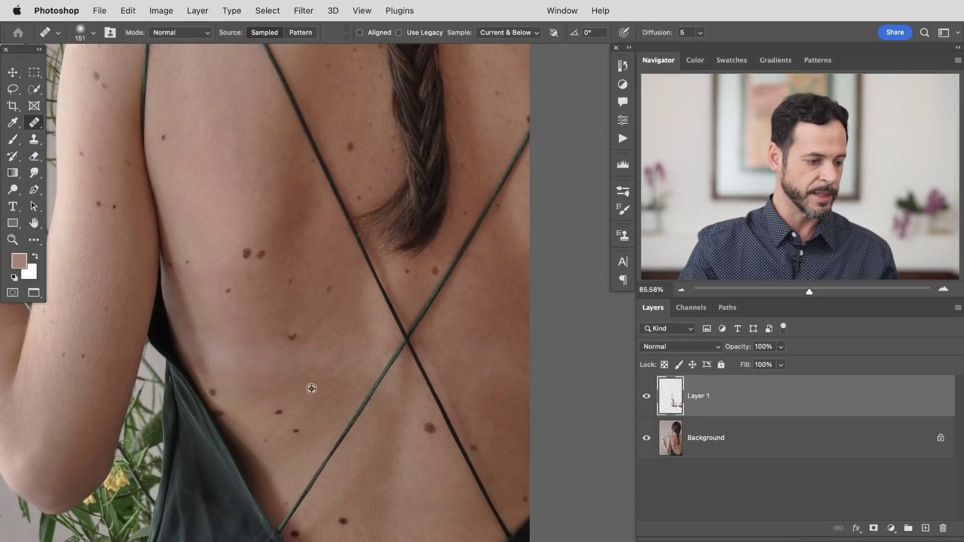
{"action": "left_click_drag", "start_coordinate": [426, 426], "coordinate": [407, 423]}
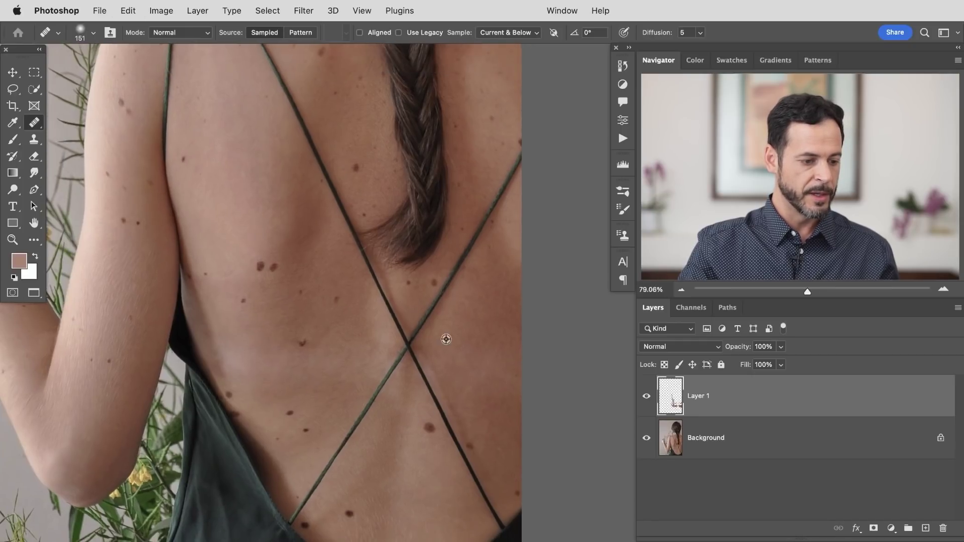
- Compare the back with and without Layer 1's retouching, and rename Layer 1 as Healing Brush
{"action": "scroll", "coordinate": [422, 366], "scroll_direction": "down", "scroll_amount": 4}
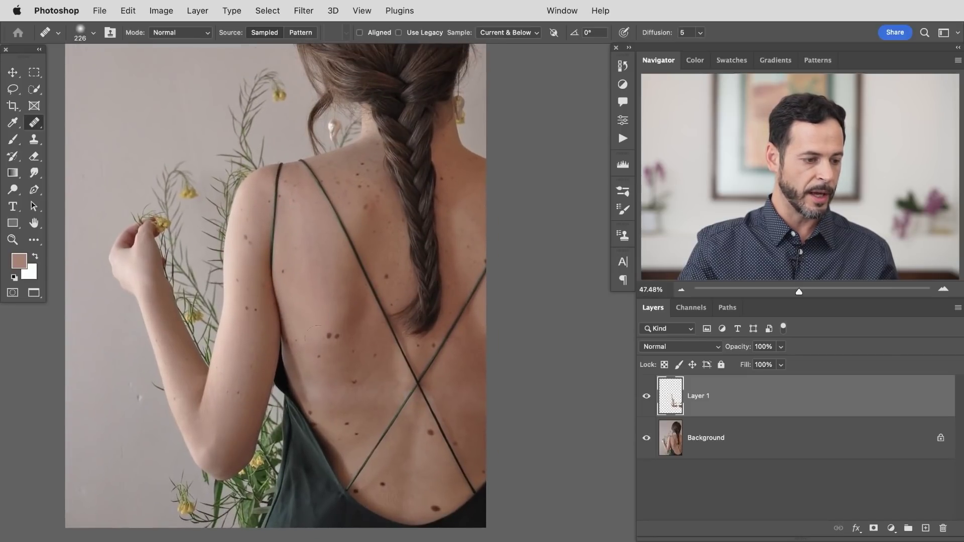
{"action": "scroll", "coordinate": [400, 357], "scroll_direction": "up", "scroll_amount": 5}
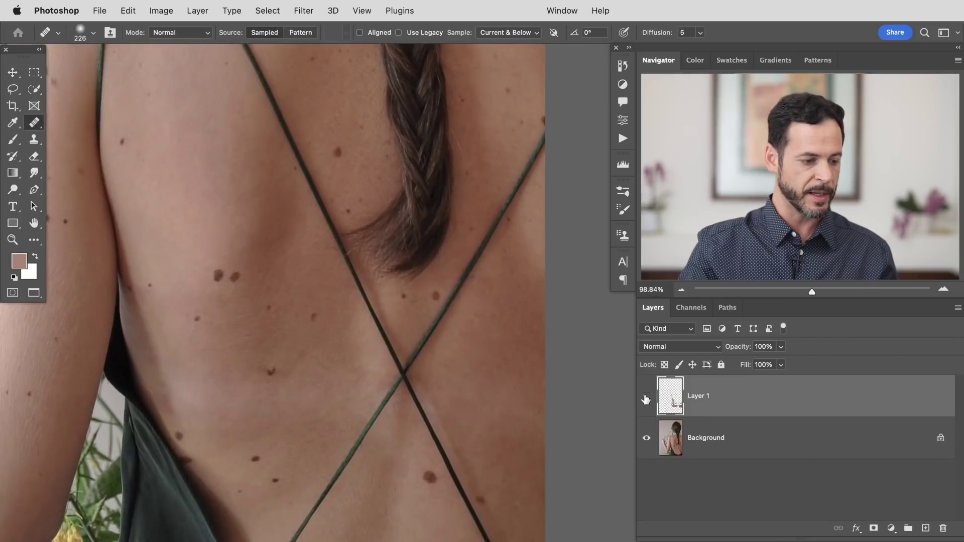
{"action": "left_click", "coordinate": [646, 398]}
{"action": "left_click", "coordinate": [646, 397]}
{"action": "left_click", "coordinate": [646, 397]}
{"action": "double_click", "coordinate": [698, 394]}
{"action": "type", "text": "Healing Brush"}
{"action": "key", "text": "Return"}
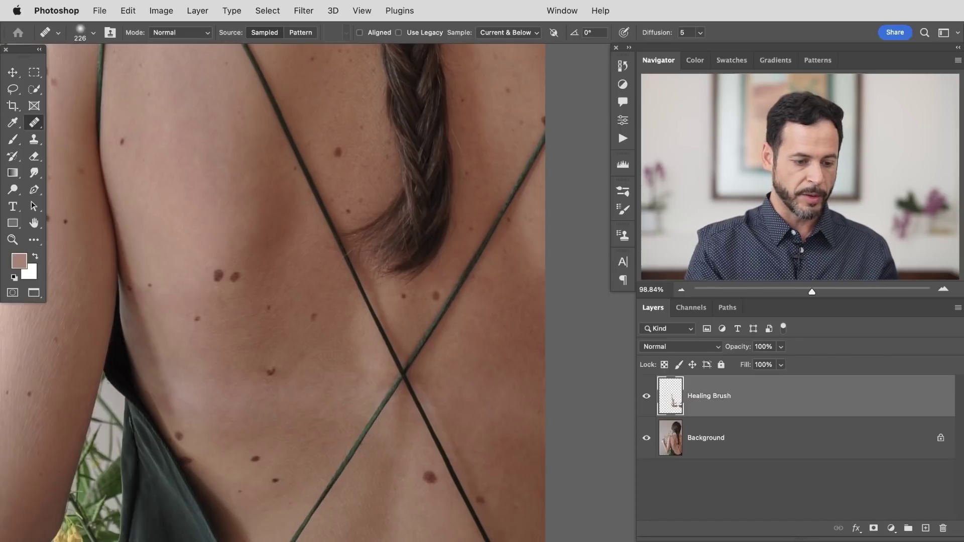
- Compare the retouched back with the original by repeatedly hiding and showing the Healing Brush layer
{"action": "left_click", "coordinate": [646, 398]}
{"action": "left_click", "coordinate": [646, 398]}
{"action": "left_click", "coordinate": [647, 397]}
{"action": "left_click", "coordinate": [646, 398]}
{"action": "left_click", "coordinate": [646, 398]}
{"action": "left_click", "coordinate": [646, 397]}
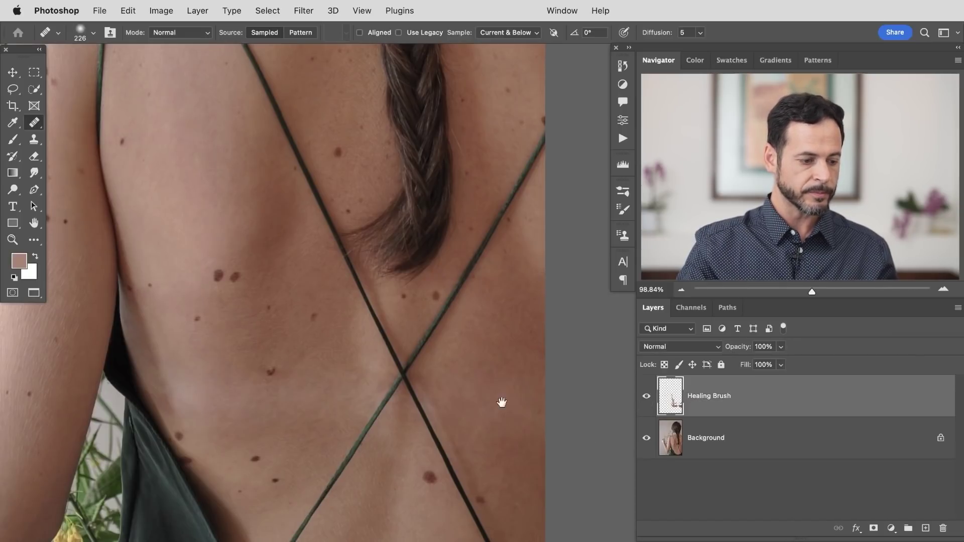
{"action": "scroll", "coordinate": [390, 415], "scroll_direction": "down", "scroll_amount": 5}
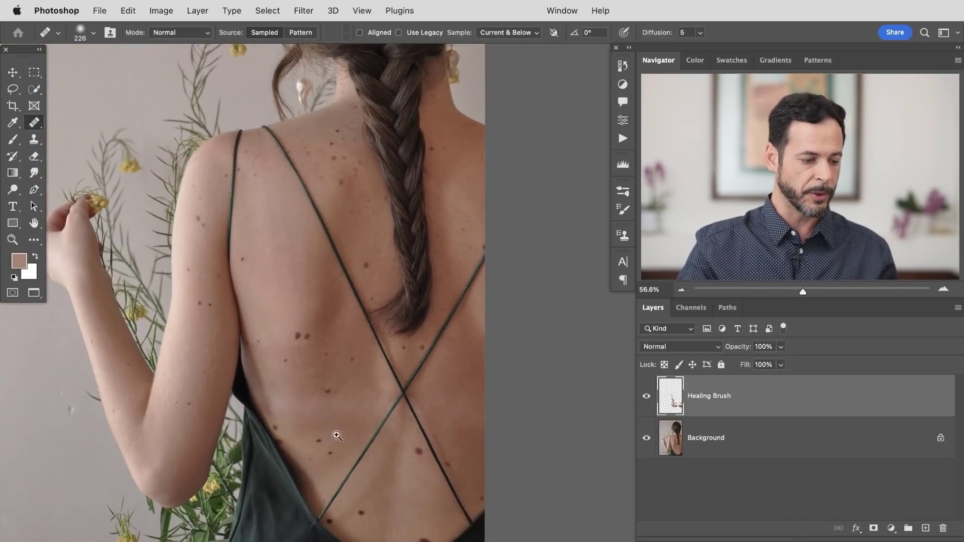
{"action": "scroll", "coordinate": [339, 425], "scroll_direction": "up", "scroll_amount": 5}
- Switch from the Healing Brush tool to the Brush tool
{"action": "key", "text": "v"}
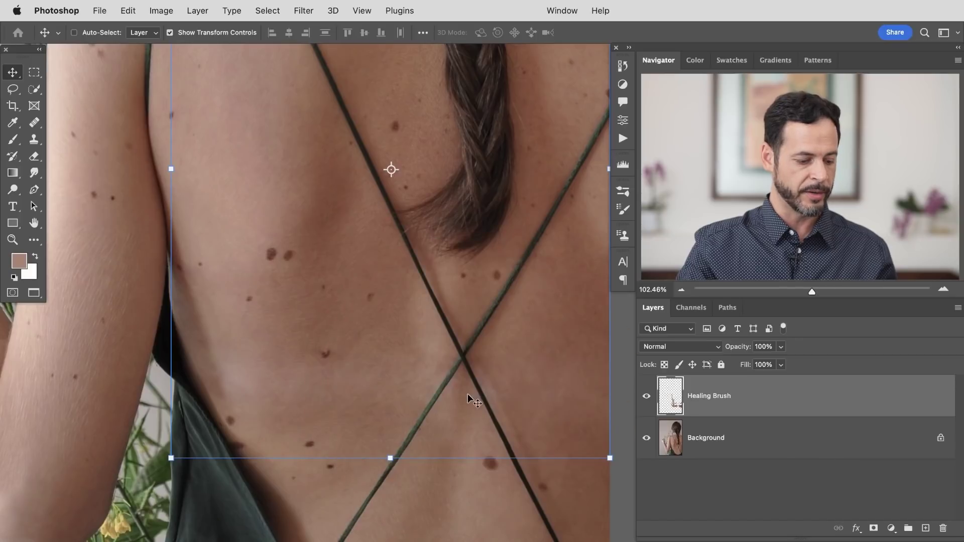
{"action": "key", "text": "b"}
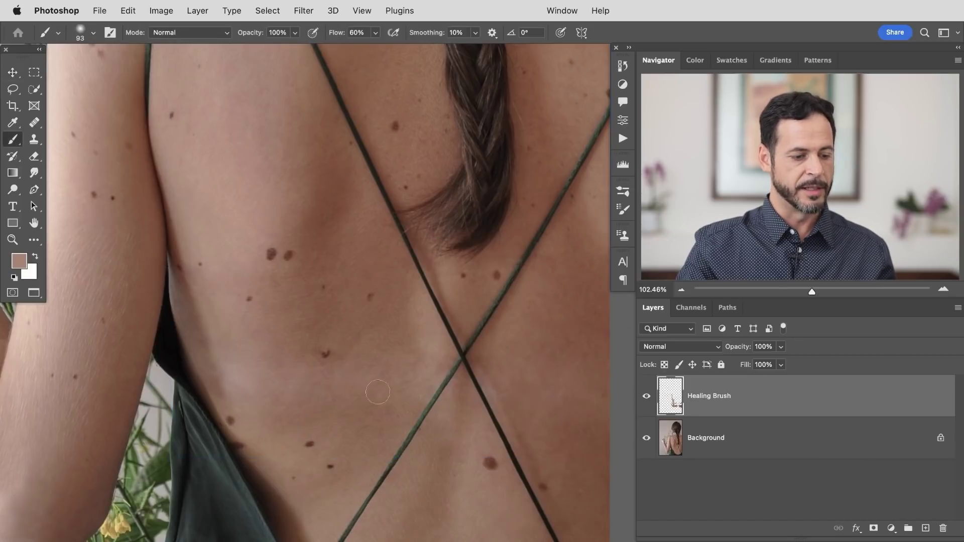
{"action": "left_click_drag", "start_coordinate": [403, 385], "coordinate": [360, 437]}
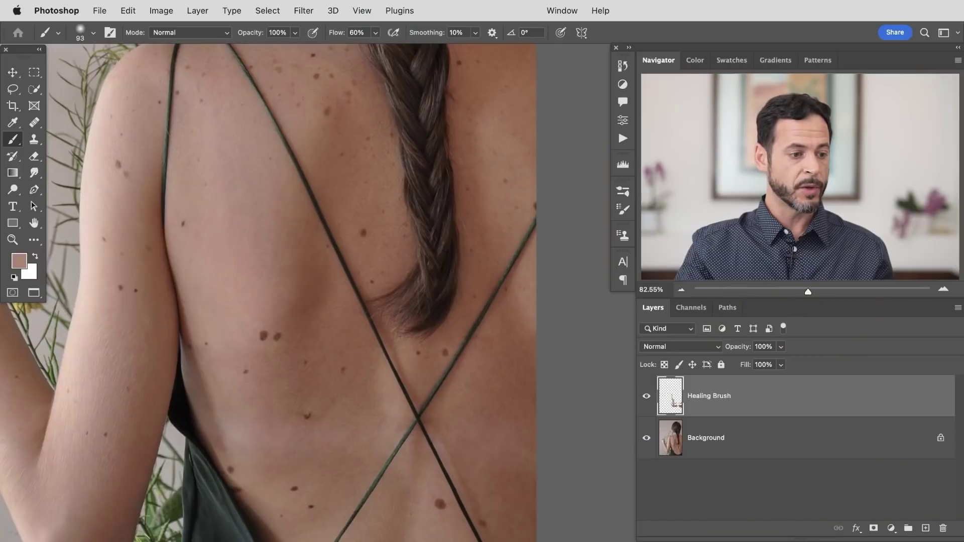
- Show the Actions panel and undock it so that it floats over the photo
{"action": "left_click", "coordinate": [562, 11]}
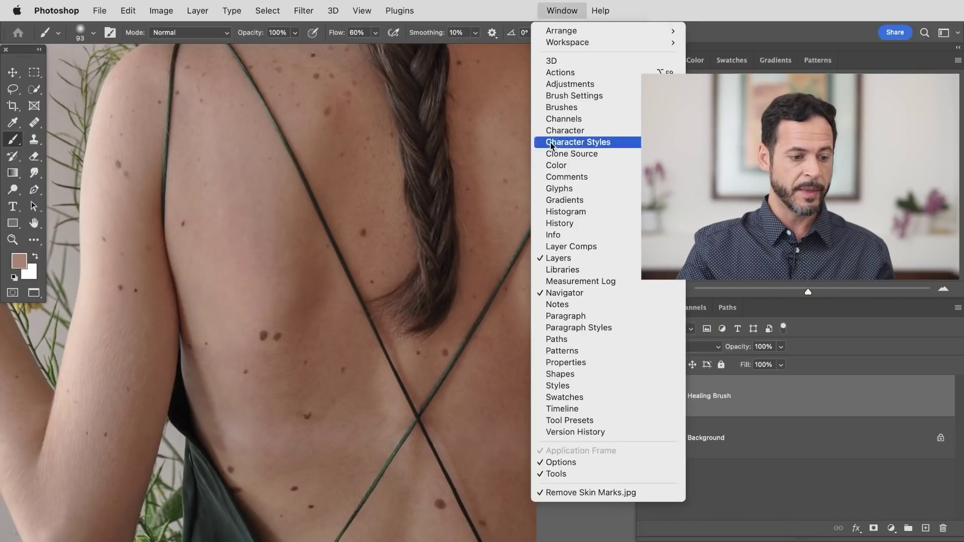
{"action": "left_click", "coordinate": [561, 73]}
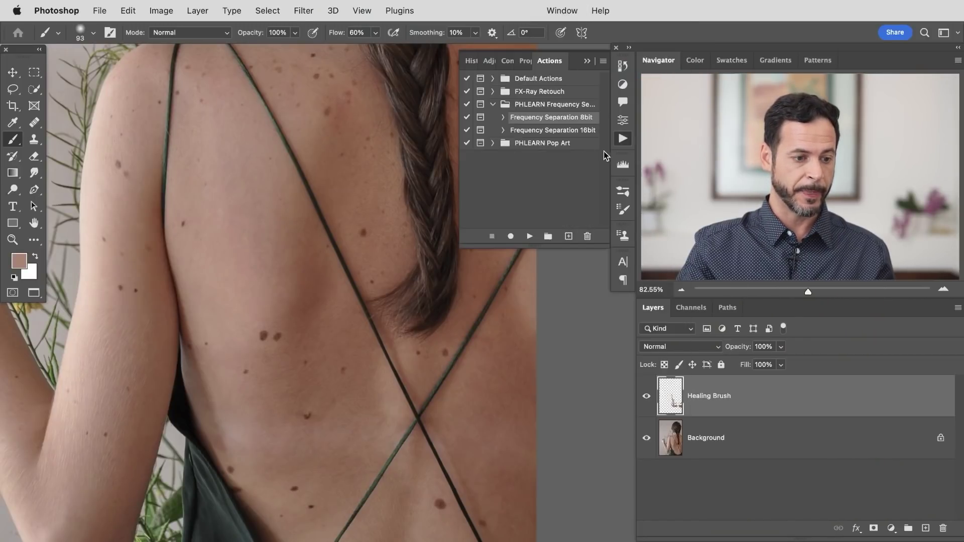
{"action": "left_click_drag", "start_coordinate": [545, 63], "coordinate": [207, 133]}
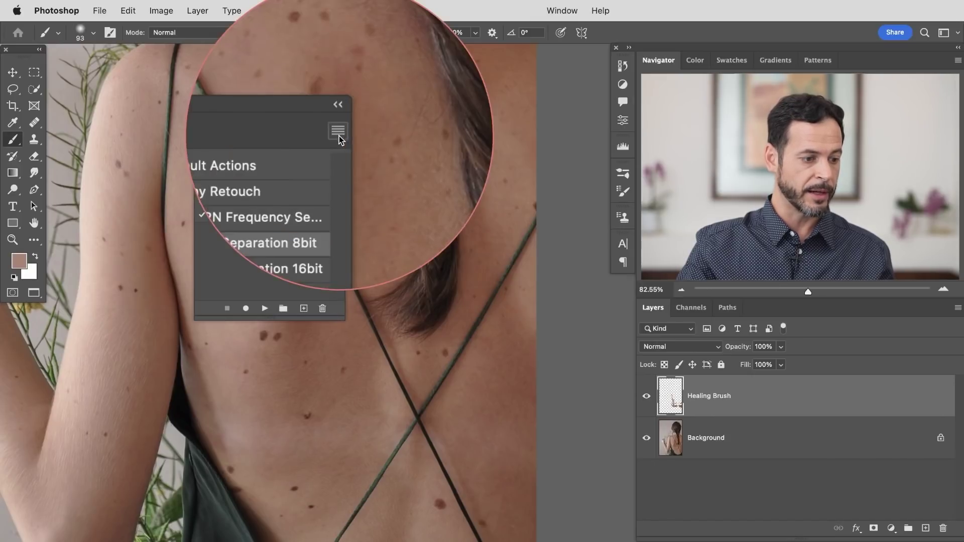
- Load the action file PHLEARN Frequency Separation.atn from the Photoshop Action folder under Photoshop Actions
{"action": "left_click", "coordinate": [339, 135]}
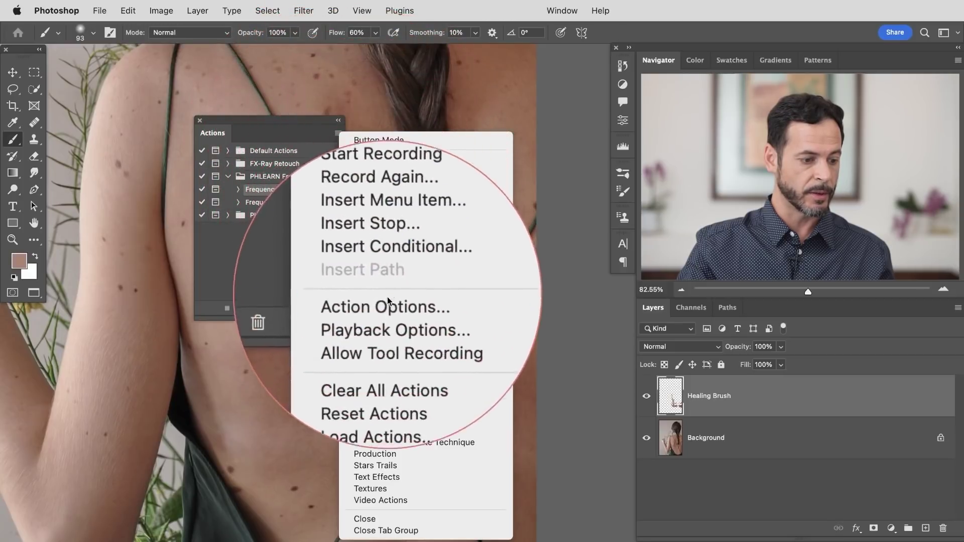
{"action": "left_click", "coordinate": [383, 367]}
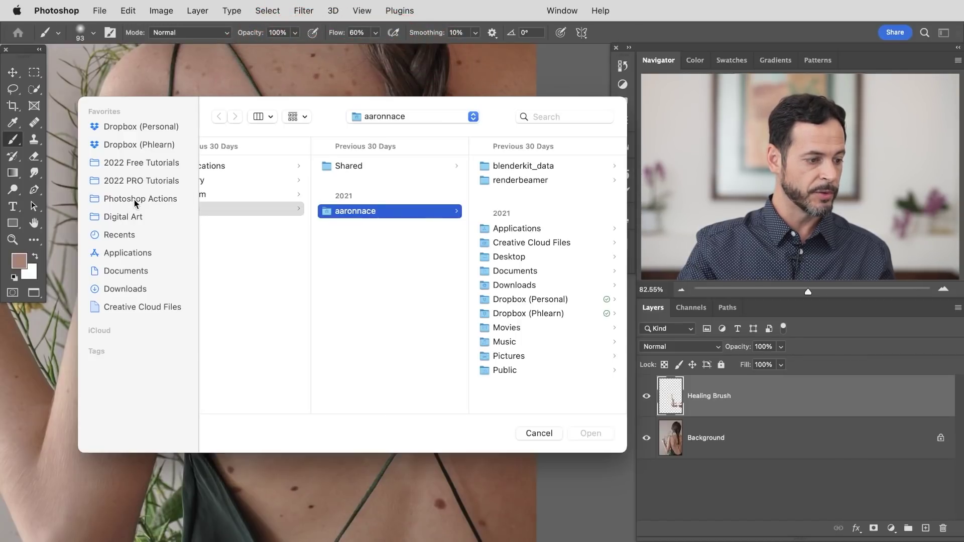
{"action": "left_click", "coordinate": [134, 200]}
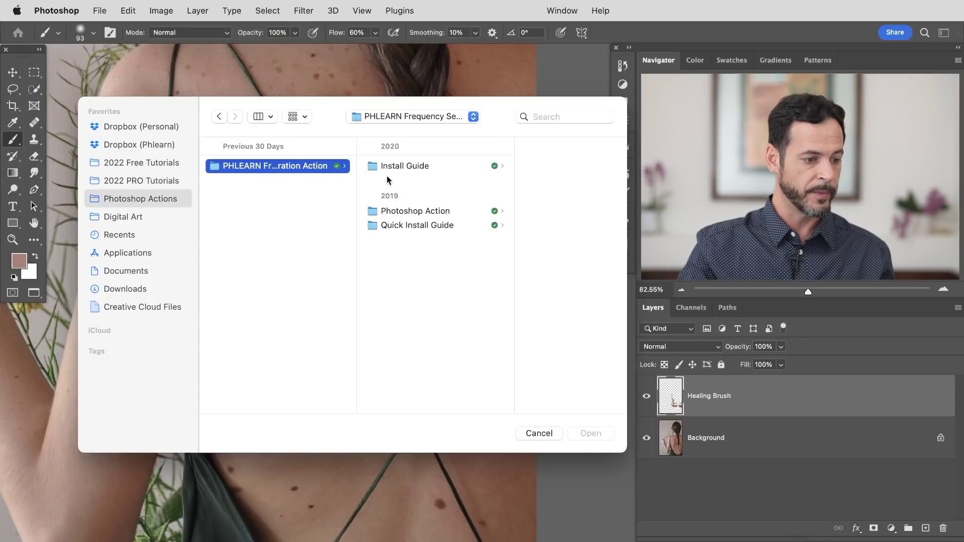
{"action": "left_click", "coordinate": [404, 170]}
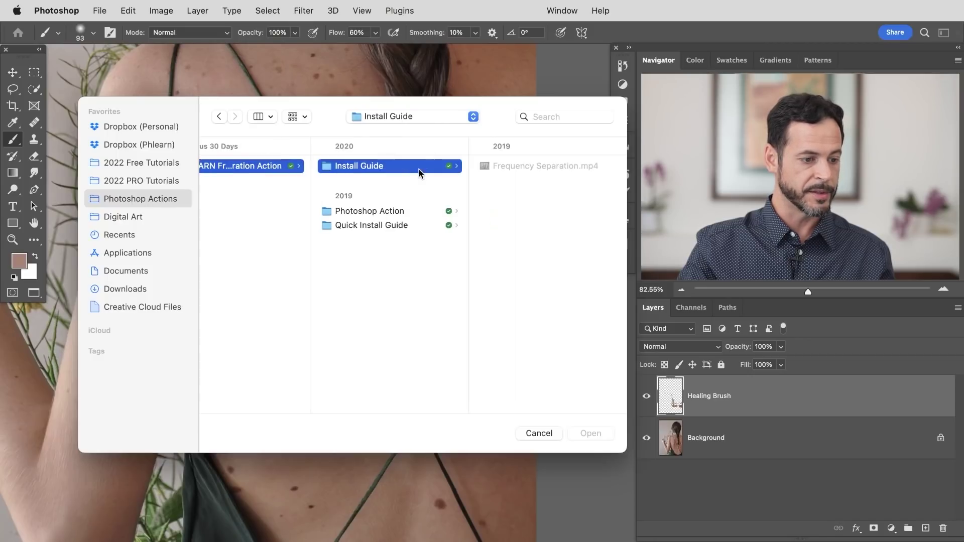
{"action": "left_click", "coordinate": [400, 214]}
{"action": "left_click", "coordinate": [408, 229]}
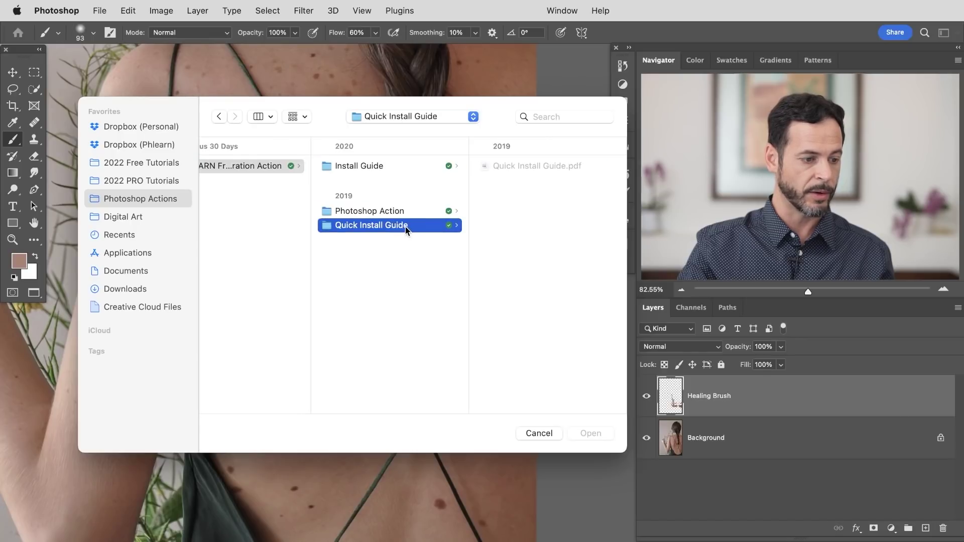
{"action": "left_click", "coordinate": [401, 214]}
{"action": "left_click", "coordinate": [495, 171]}
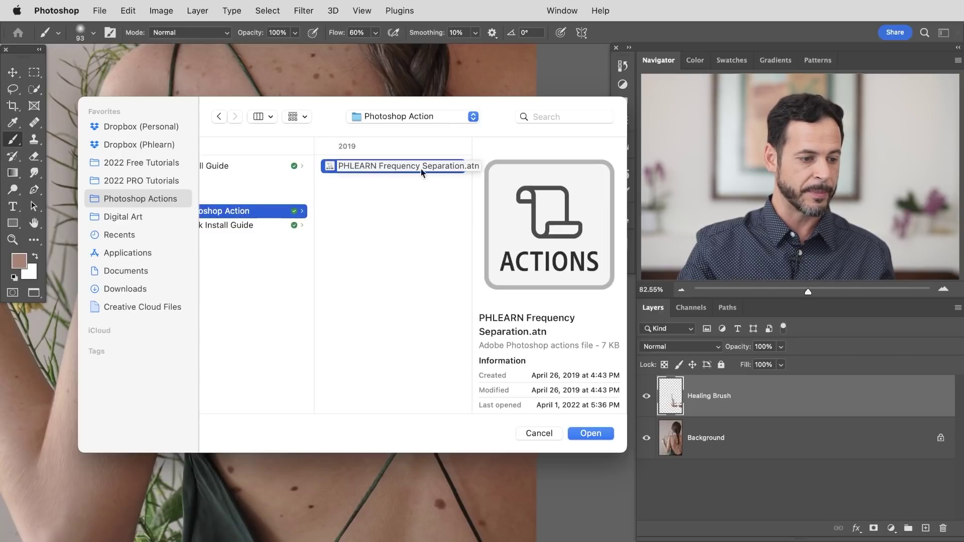
{"action": "left_click", "coordinate": [591, 434]}
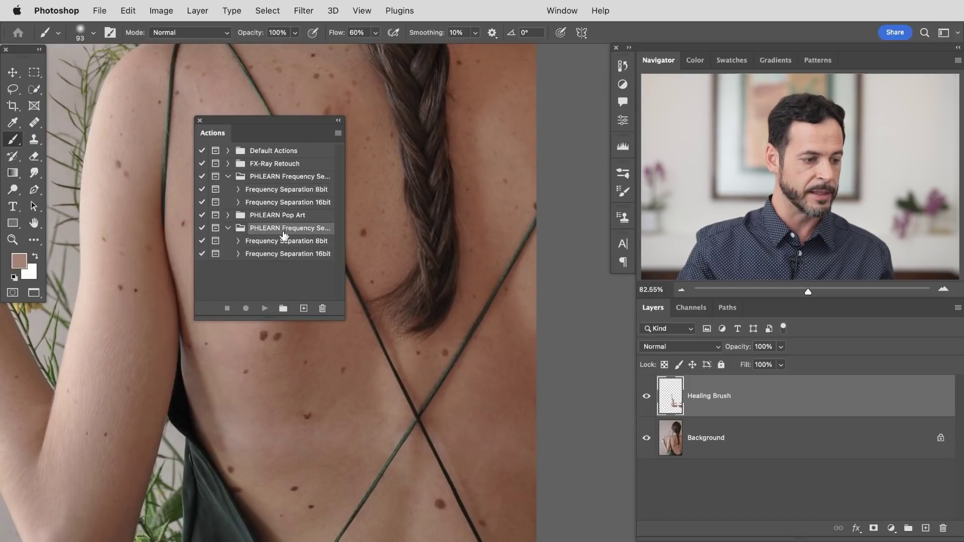
- Collapse the older PHLEARN Frequency Separation set, and compare the 8bit and 16bit actions in the newly loaded set
{"action": "left_click", "coordinate": [227, 176]}
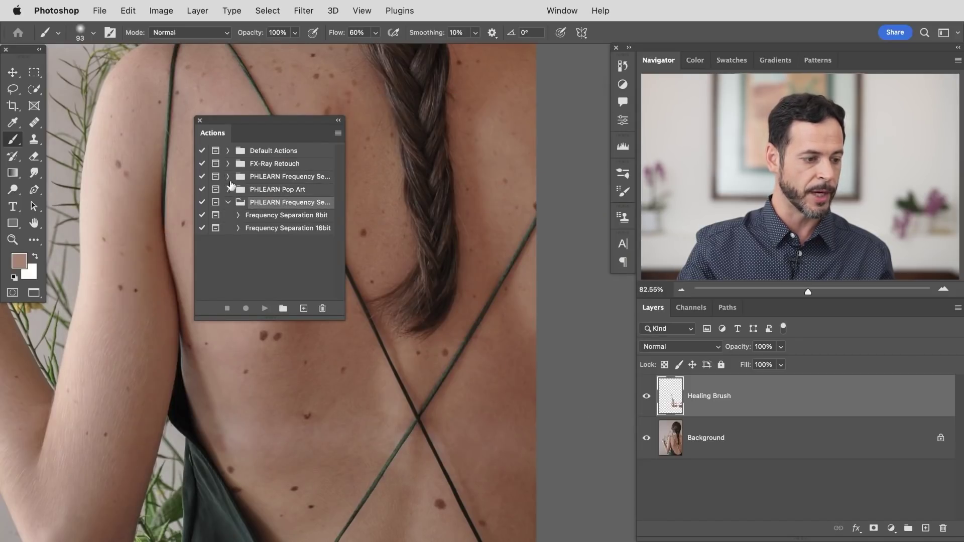
{"action": "left_click", "coordinate": [291, 217]}
{"action": "left_click", "coordinate": [304, 230]}
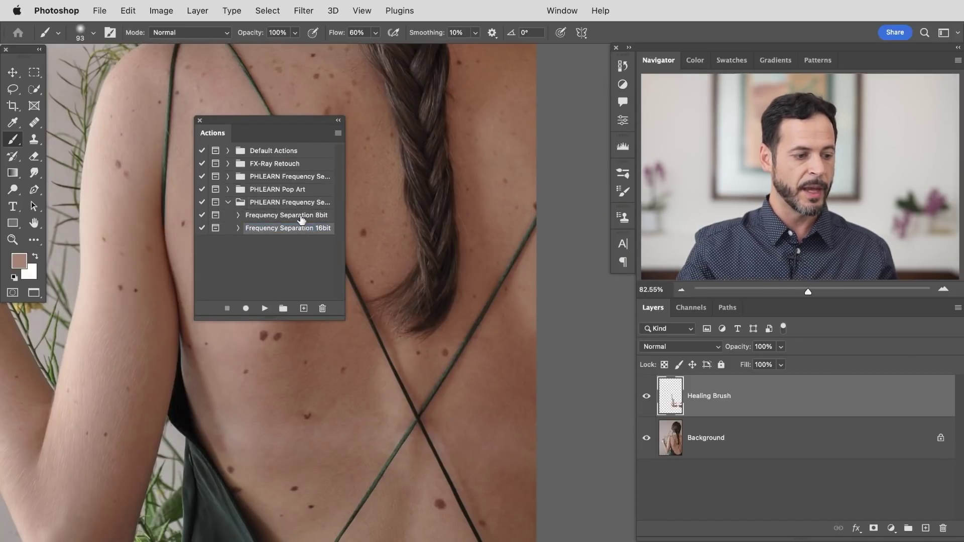
{"action": "left_click", "coordinate": [301, 216]}
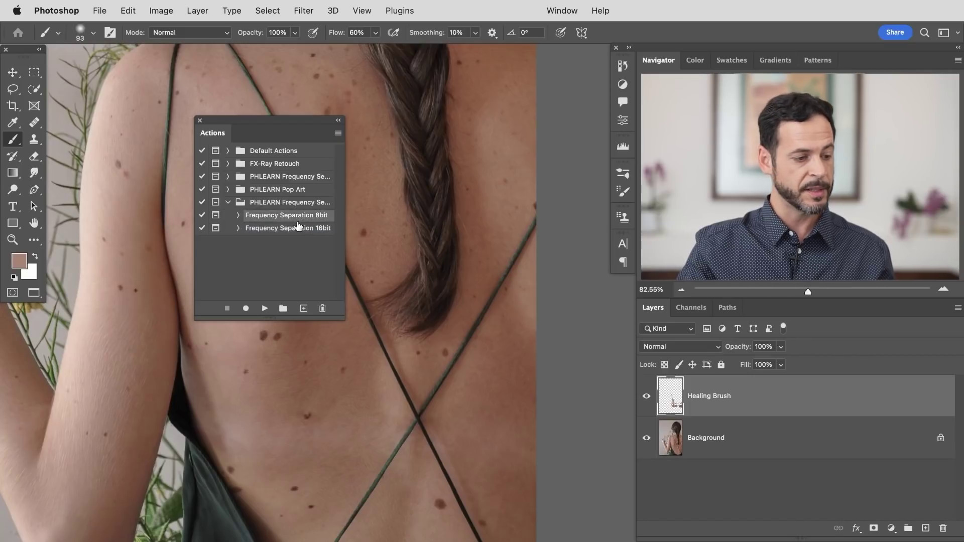
{"action": "left_click", "coordinate": [300, 230]}
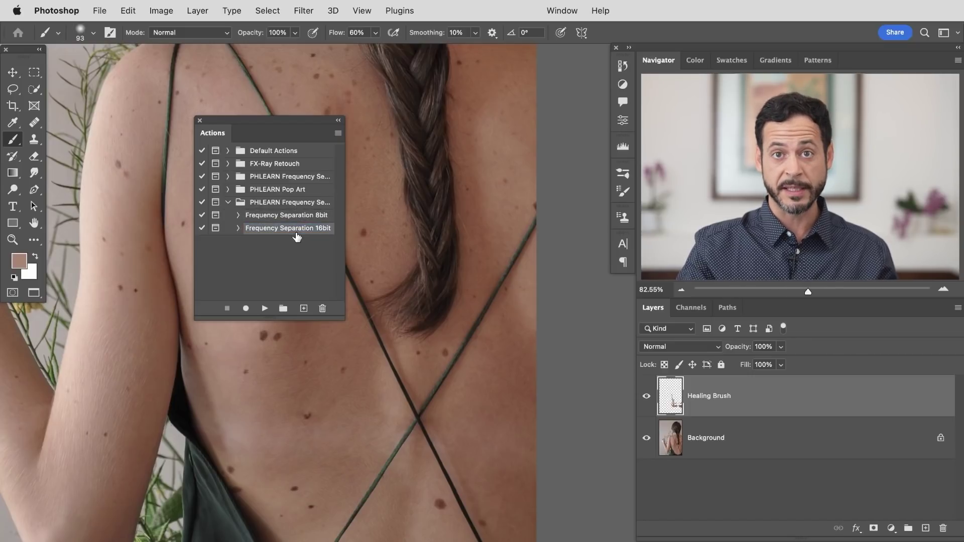
- Check the image's bits-per-channel mode to determine which Frequency Separation action matches it
{"action": "left_click", "coordinate": [162, 12]}
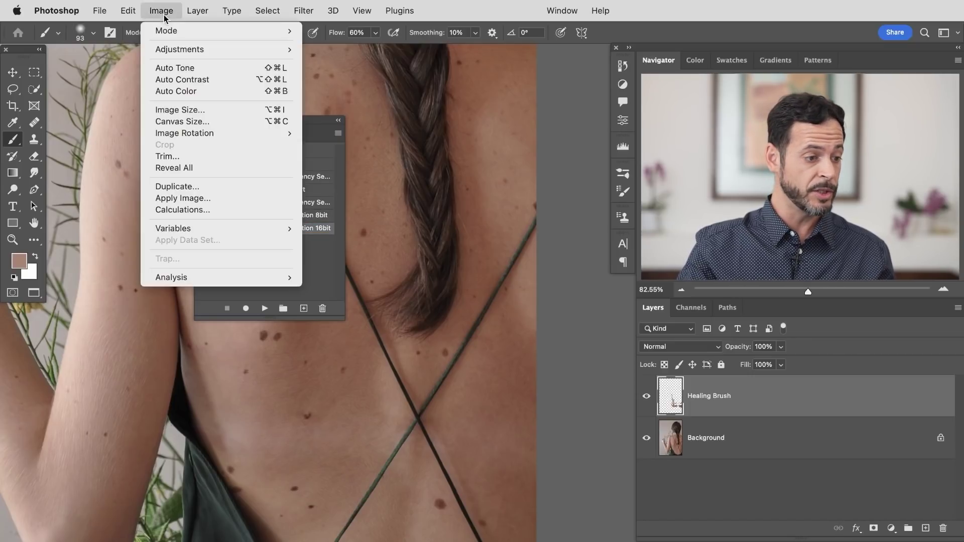
{"action": "mouse_move", "coordinate": [177, 35]}
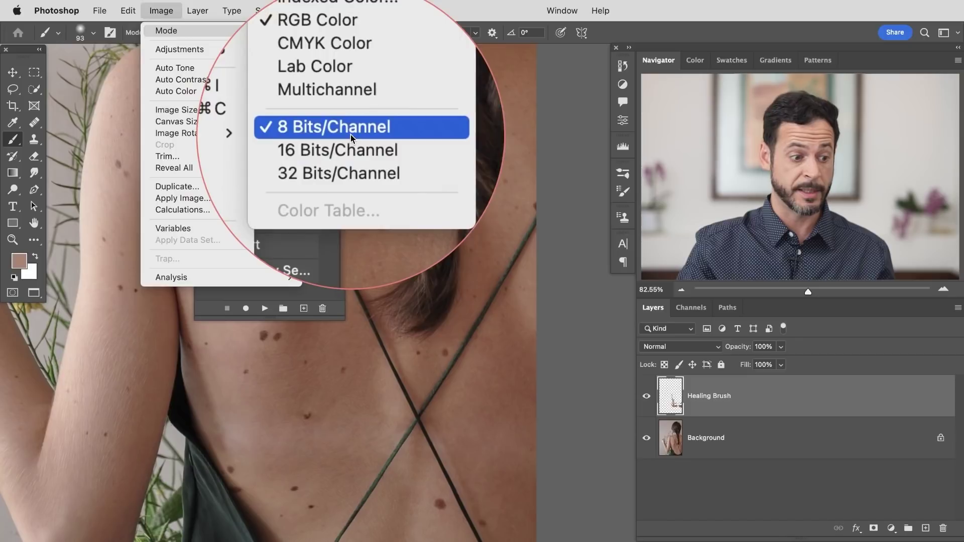
{"action": "left_click", "coordinate": [331, 226]}
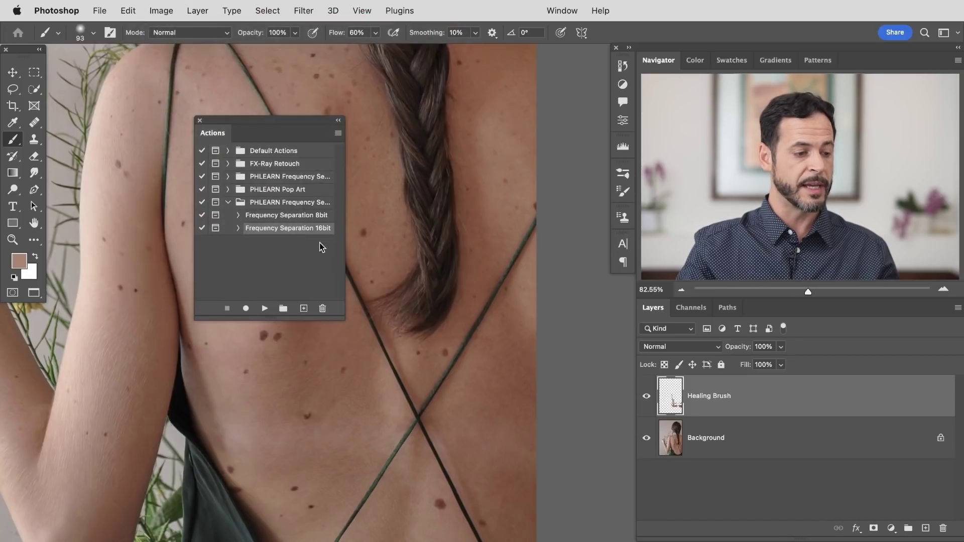
- Run the Frequency Separation 8bit action with a Gaussian Blur radius of 8 pixels, continuing through its messages
{"action": "left_click", "coordinate": [299, 219]}
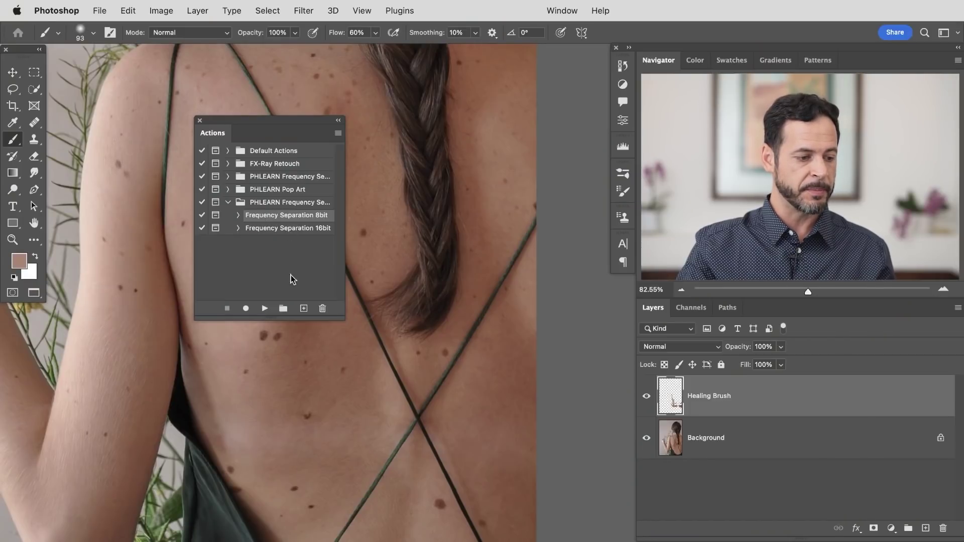
{"action": "left_click", "coordinate": [264, 308]}
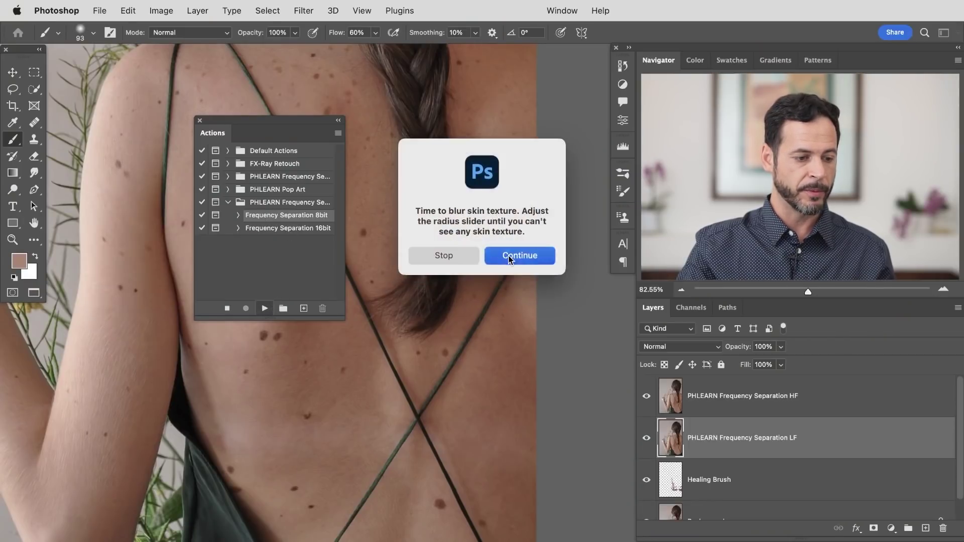
{"action": "left_click", "coordinate": [508, 255]}
{"action": "left_click_drag", "start_coordinate": [493, 317], "coordinate": [436, 194]}
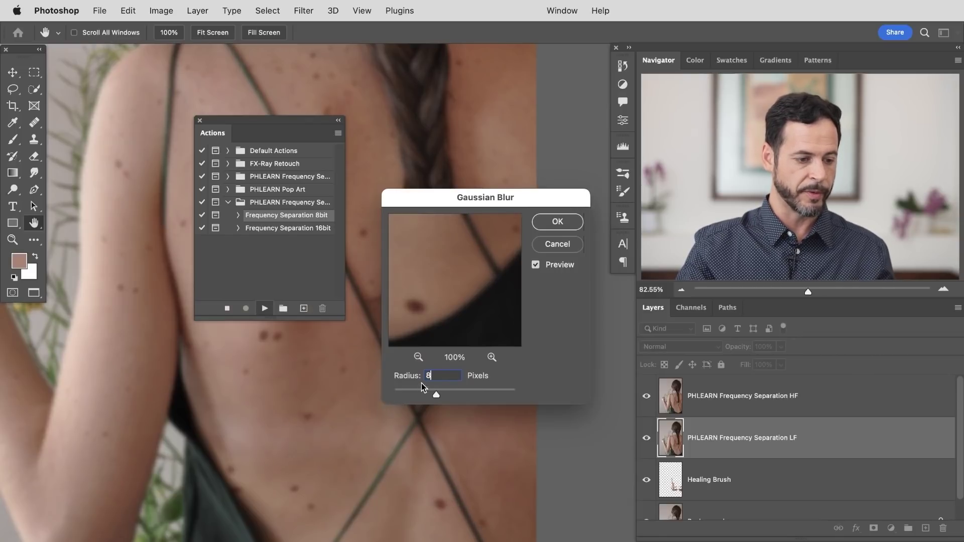
{"action": "left_click", "coordinate": [557, 221]}
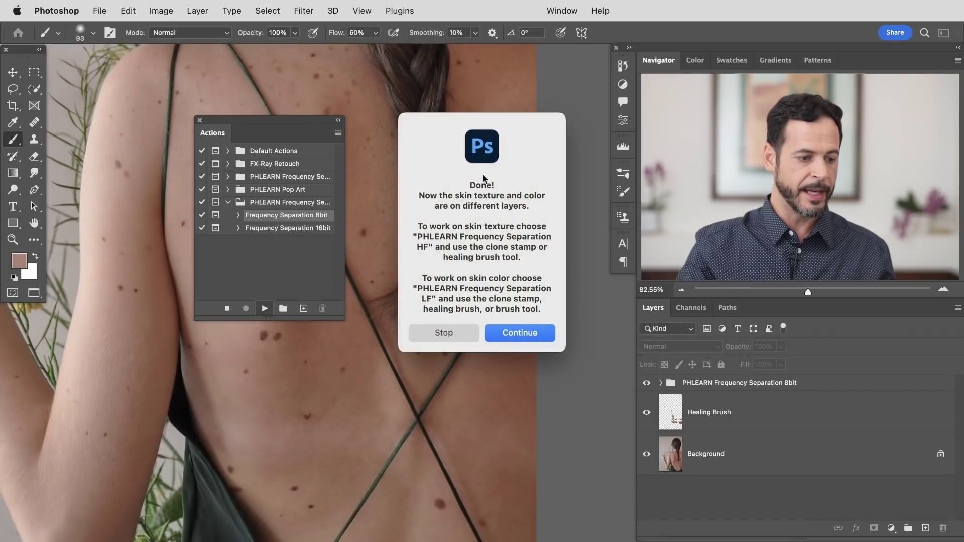
{"action": "left_click", "coordinate": [525, 334]}
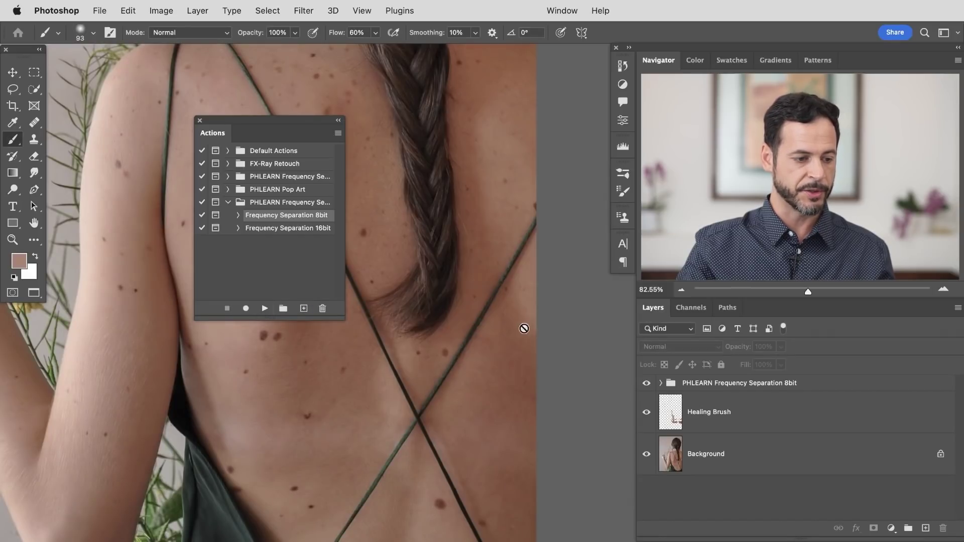
- Dock the Actions panel again, and select the high-frequency texture layer inside the PHLEARN Frequency Separation 8bit group
{"action": "left_click_drag", "start_coordinate": [226, 133], "coordinate": [609, 172]}
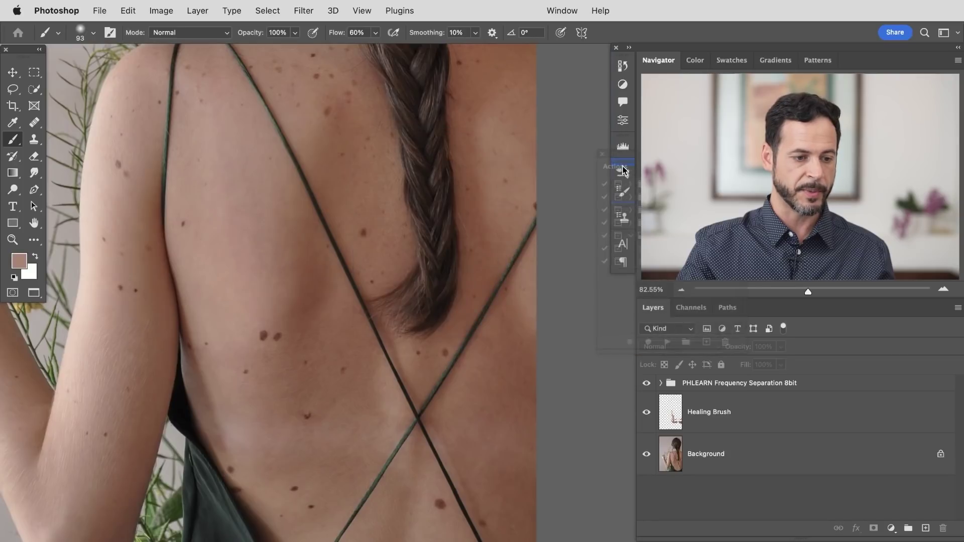
{"action": "left_click", "coordinate": [660, 384]}
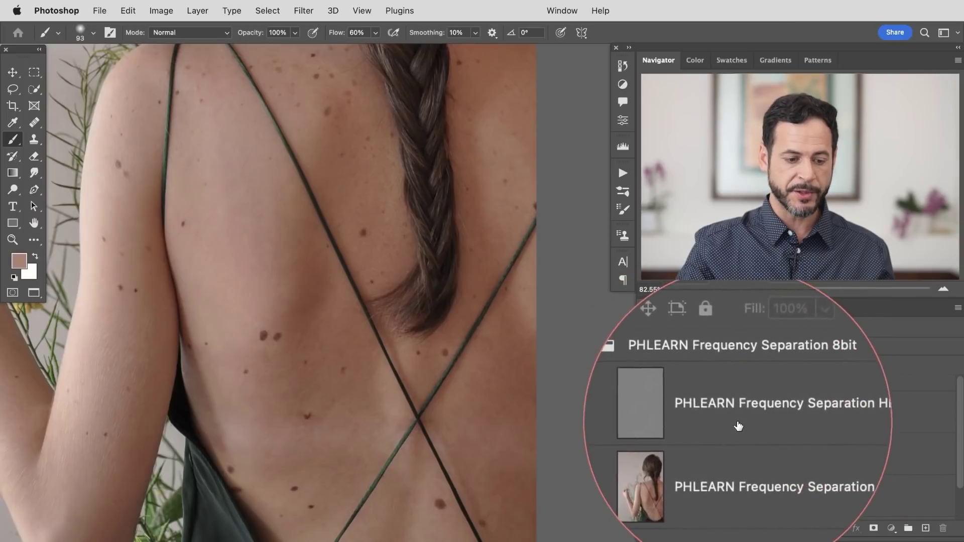
{"action": "left_click", "coordinate": [737, 426]}
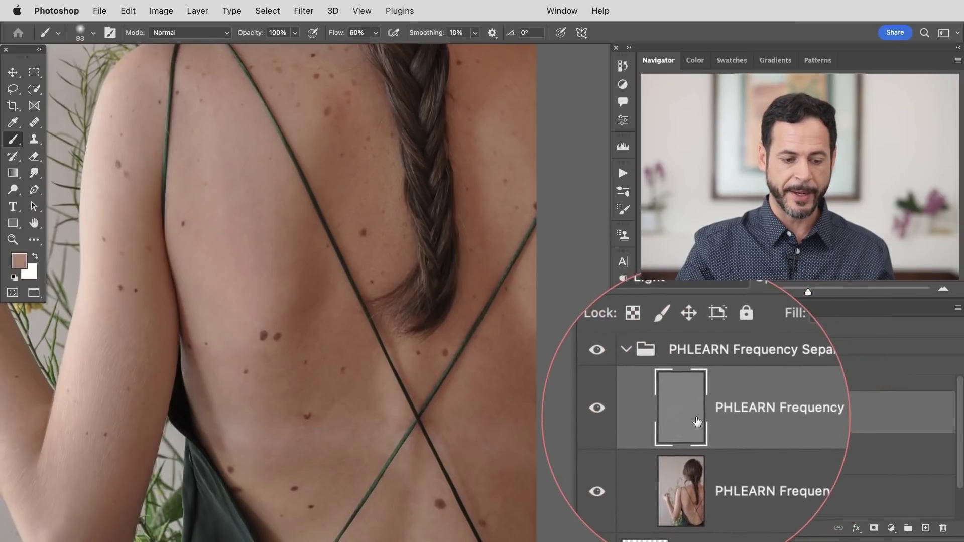
- Compare the image with the high-frequency texture layer shown and hidden, leaving the HF layer selected
{"action": "left_click", "coordinate": [694, 445]}
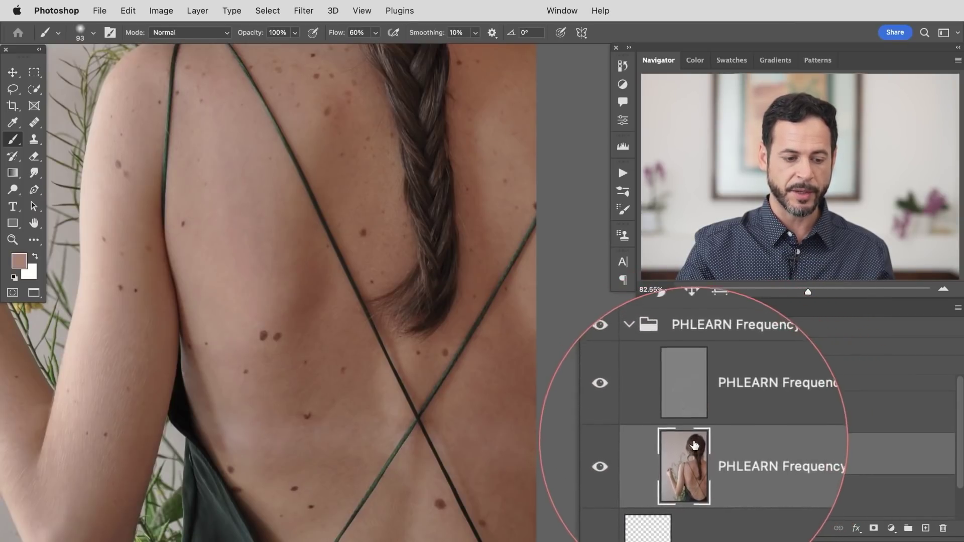
{"action": "left_click", "coordinate": [692, 401]}
{"action": "left_click", "coordinate": [648, 415]}
{"action": "left_click", "coordinate": [646, 417]}
{"action": "left_click", "coordinate": [645, 418]}
{"action": "left_click", "coordinate": [646, 416]}
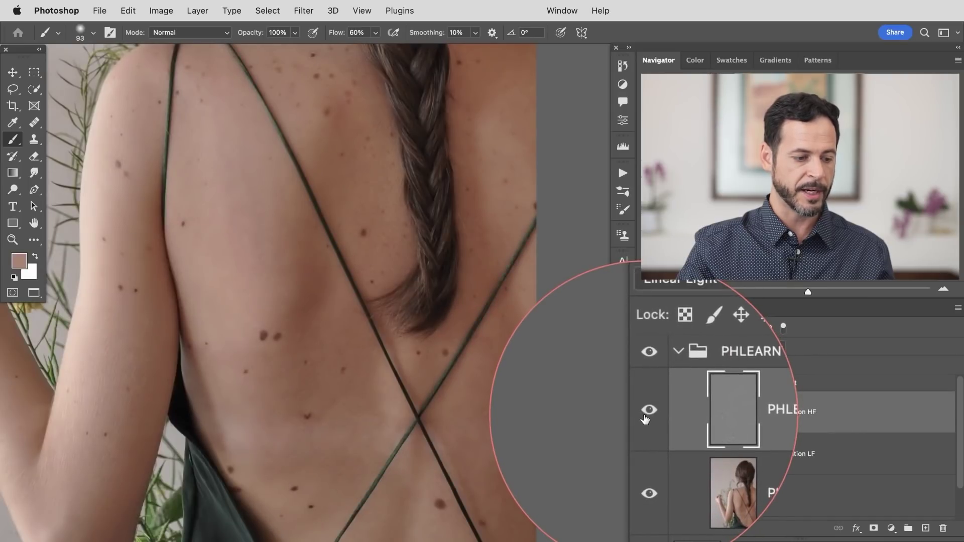
{"action": "left_click", "coordinate": [647, 416]}
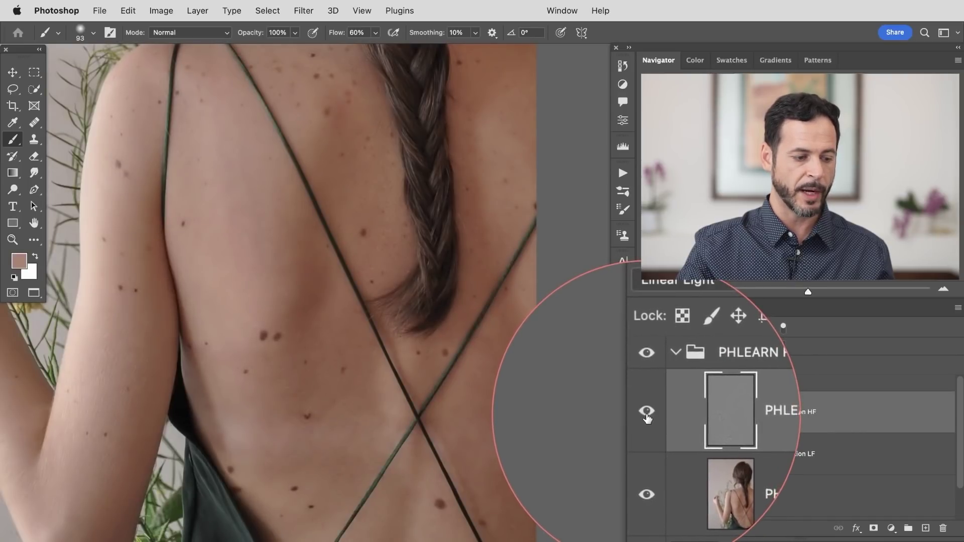
- Show and hide the low-frequency colour layer to examine what it contributes to the image
{"action": "left_click", "coordinate": [647, 457]}
{"action": "left_click", "coordinate": [648, 456]}
{"action": "left_click", "coordinate": [648, 455]}
{"action": "left_click", "coordinate": [648, 455]}
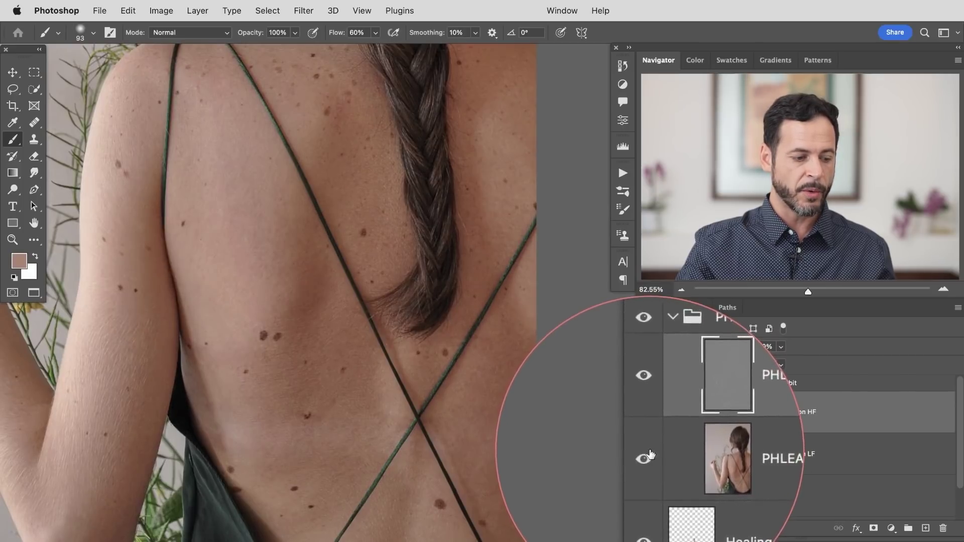
- Add a layer above the LF layer and paint yellow sampled from the flowers over the lower back with a 243 px brush
{"action": "left_click", "coordinate": [705, 456]}
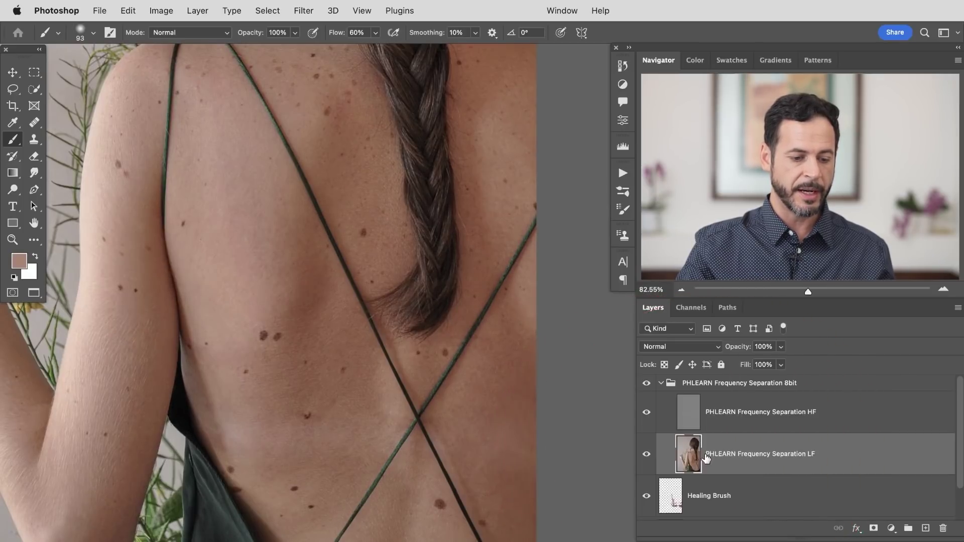
{"action": "left_click", "coordinate": [927, 531]}
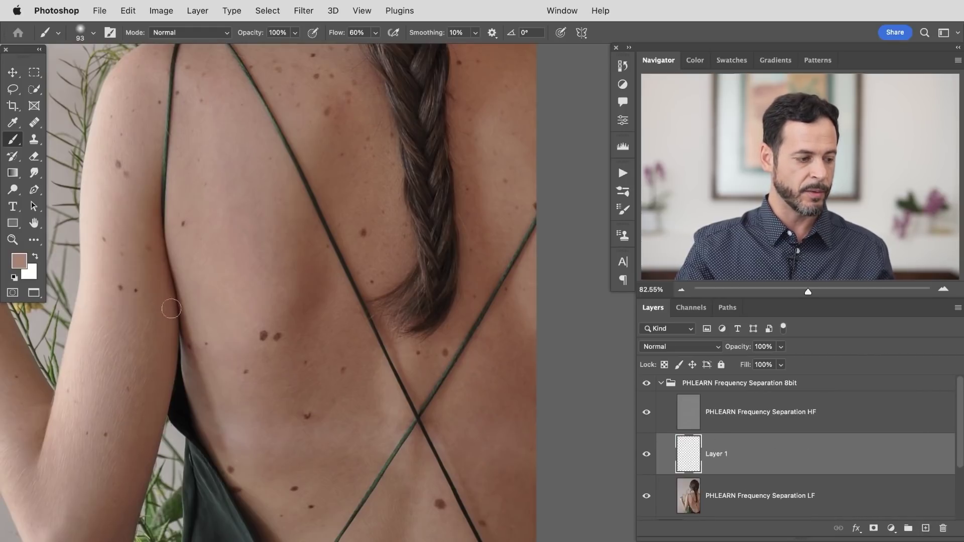
{"action": "left_click_drag", "start_coordinate": [226, 324], "coordinate": [266, 308]}
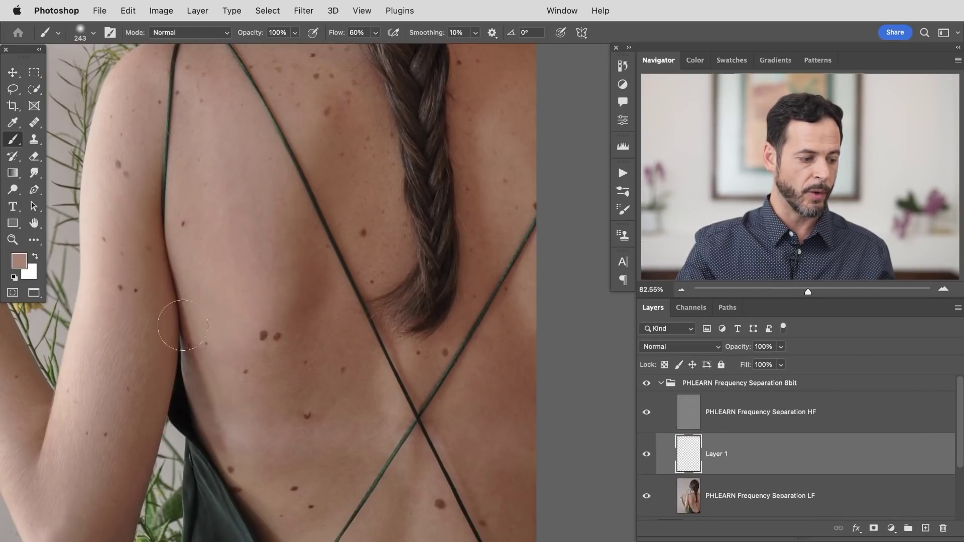
{"action": "left_click_drag", "start_coordinate": [182, 352], "coordinate": [331, 361]}
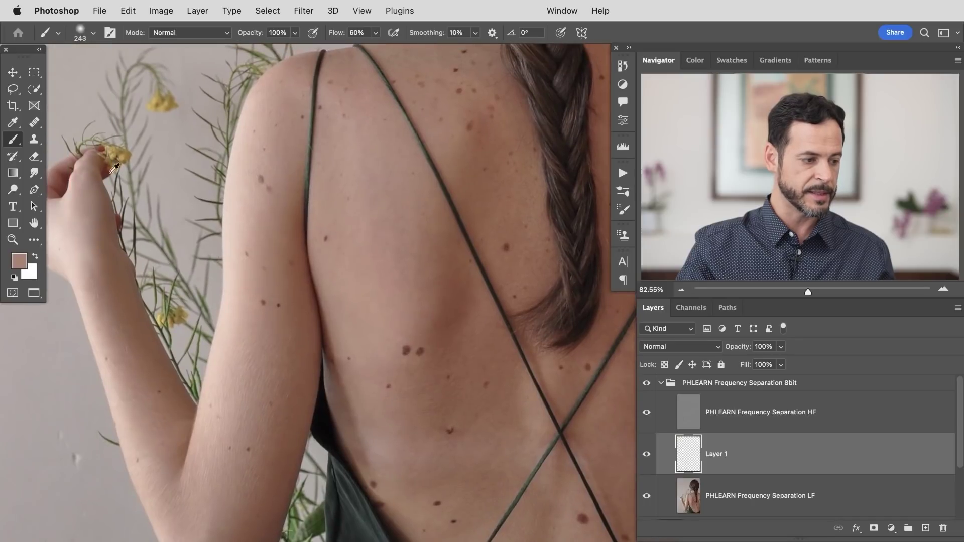
{"action": "left_click", "coordinate": [125, 150], "text": "alt"}
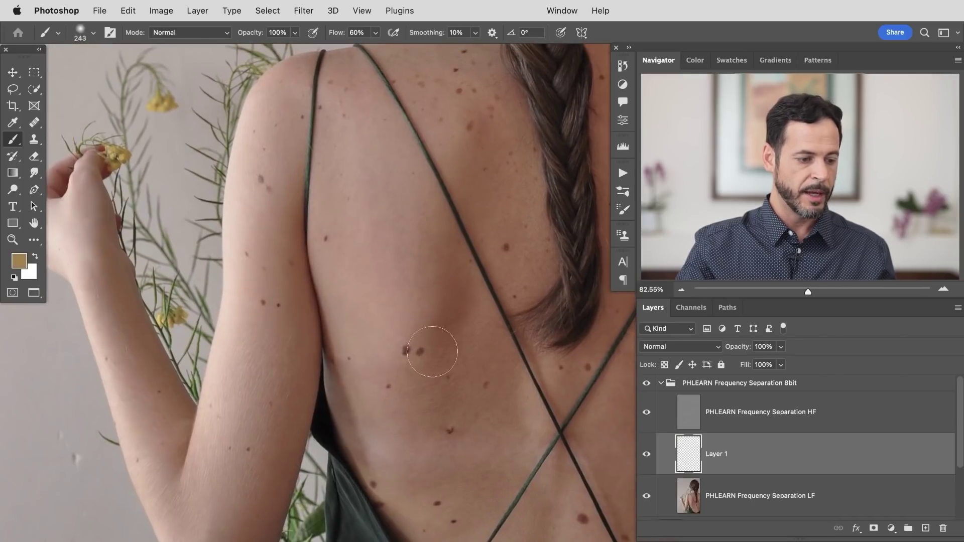
{"action": "left_click_drag", "start_coordinate": [442, 360], "coordinate": [462, 354]}
{"action": "scroll", "coordinate": [463, 355], "scroll_direction": "up", "scroll_amount": 3}
{"action": "mouse_move", "coordinate": [347, 321]}
{"action": "left_mouse_down"}
{"action": "mouse_move", "coordinate": [476, 425]}
{"action": "mouse_move", "coordinate": [445, 281]}
{"action": "mouse_move", "coordinate": [337, 470]}
{"action": "mouse_move", "coordinate": [294, 290]}
{"action": "left_mouse_up"}
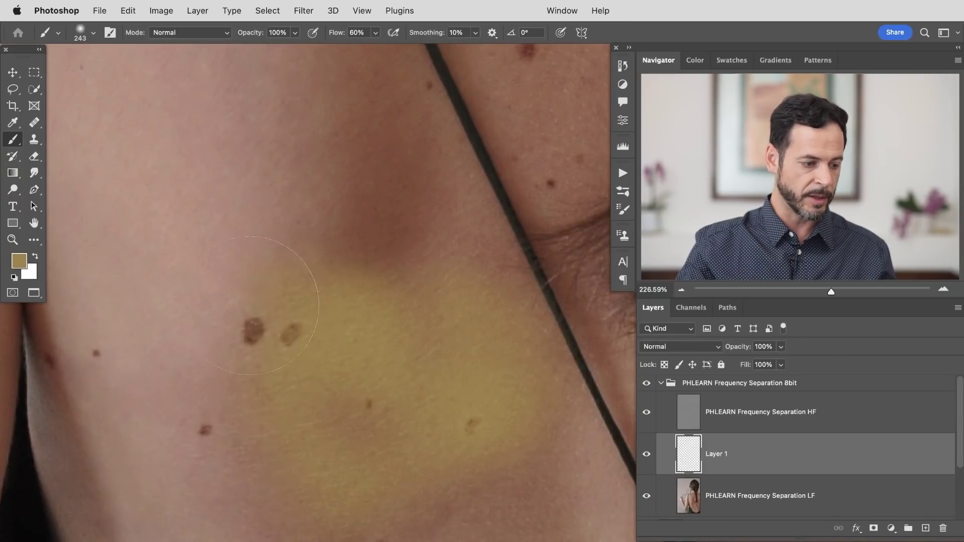
{"action": "mouse_move", "coordinate": [338, 508]}
{"action": "left_mouse_down"}
{"action": "mouse_move", "coordinate": [495, 209]}
{"action": "mouse_move", "coordinate": [562, 281]}
{"action": "mouse_move", "coordinate": [427, 166]}
{"action": "mouse_move", "coordinate": [321, 249]}
{"action": "mouse_move", "coordinate": [540, 340]}
{"action": "left_mouse_up"}
{"action": "scroll", "coordinate": [467, 400], "scroll_direction": "right", "scroll_amount": 2}
{"action": "scroll", "coordinate": [466, 400], "scroll_direction": "down", "scroll_amount": 1}
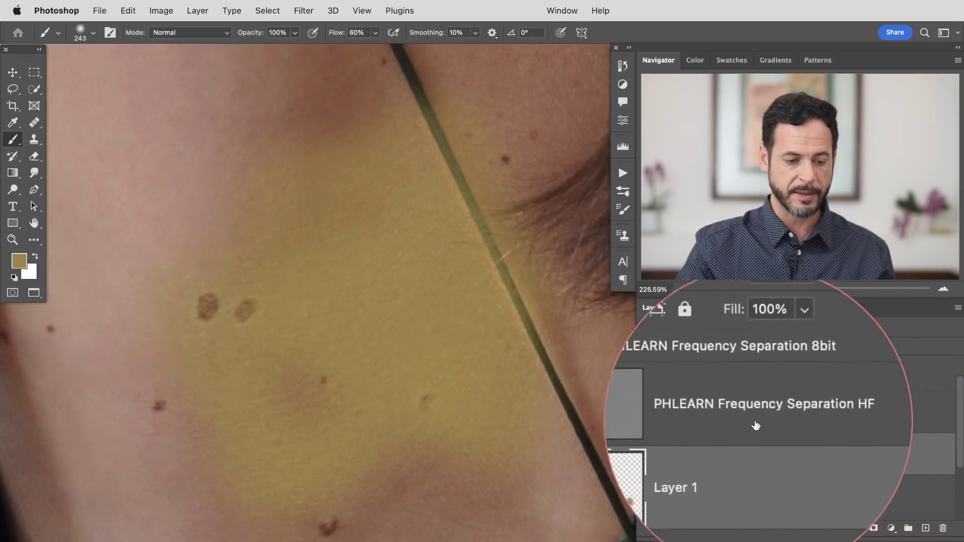
- Compare the yellow-painted skin with and without the HF texture layer, and undo the yellow paint
{"action": "left_click", "coordinate": [645, 416]}
{"action": "left_click", "coordinate": [645, 416]}
{"action": "left_click", "coordinate": [646, 416]}
{"action": "left_click", "coordinate": [646, 417]}
{"action": "left_click", "coordinate": [646, 415]}
{"action": "left_click", "coordinate": [647, 415]}
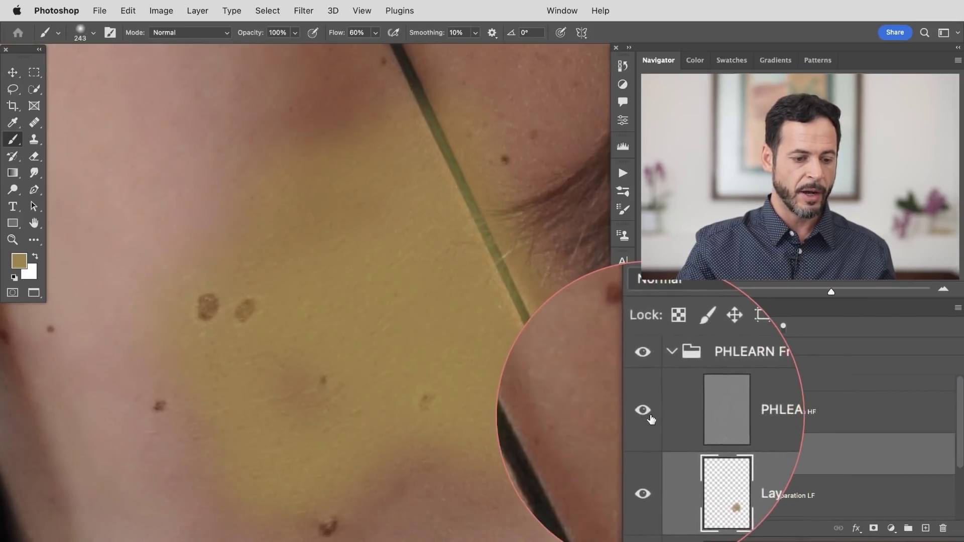
{"action": "left_click_drag", "start_coordinate": [512, 413], "coordinate": [481, 421]}
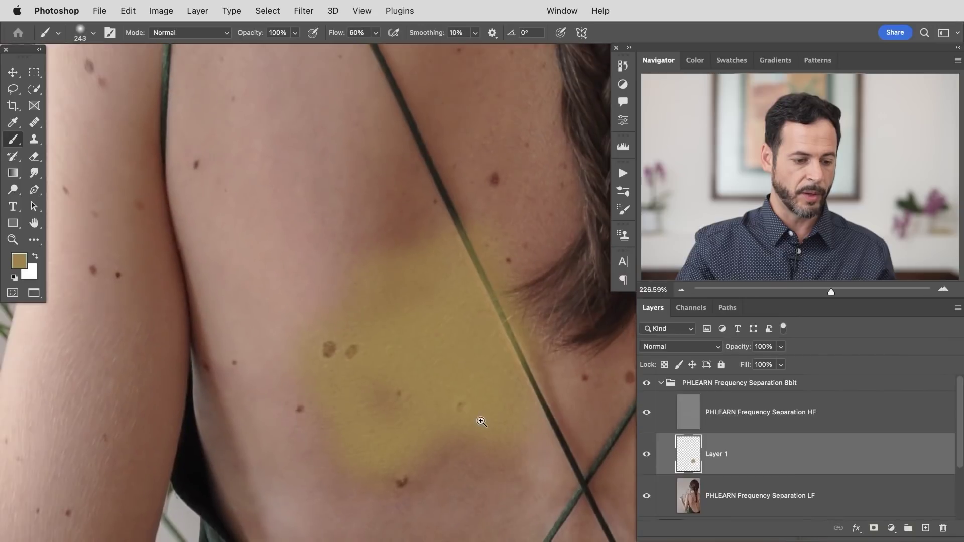
{"action": "key", "text": "super+z"}
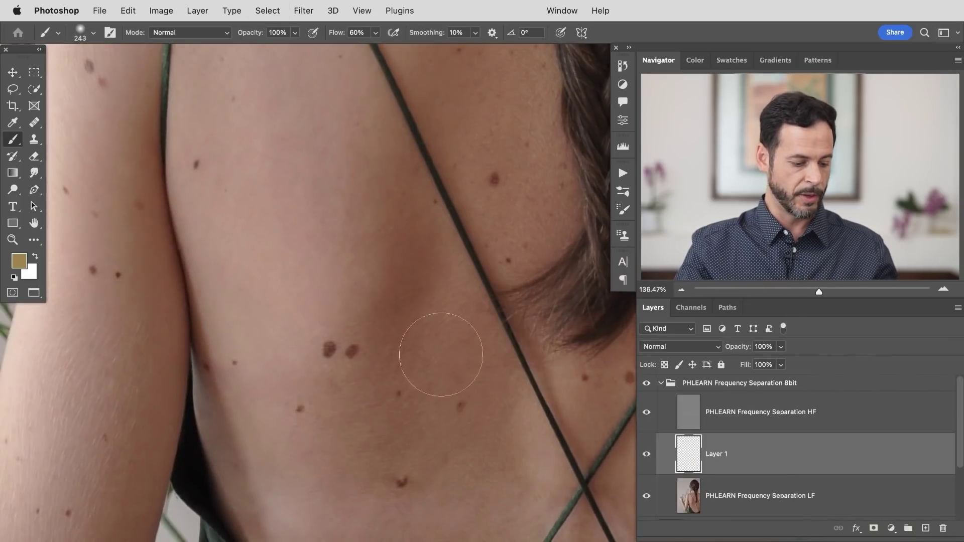
- Paint broadly over the moles, shoulder-blade shadow and strap with sampled skin tones, using a brush up to 429 px
{"action": "left_click_drag", "start_coordinate": [456, 365], "coordinate": [409, 421]}
{"action": "left_click", "coordinate": [550, 233], "text": "alt"}
{"action": "mouse_move", "coordinate": [342, 347]}
{"action": "left_mouse_down"}
{"action": "mouse_move", "coordinate": [352, 386]}
{"action": "mouse_move", "coordinate": [358, 431]}
{"action": "mouse_move", "coordinate": [379, 425]}
{"action": "mouse_move", "coordinate": [386, 375]}
{"action": "mouse_move", "coordinate": [382, 413]}
{"action": "mouse_move", "coordinate": [402, 436]}
{"action": "left_mouse_up"}
{"action": "mouse_move", "coordinate": [356, 458]}
{"action": "left_mouse_down"}
{"action": "mouse_move", "coordinate": [400, 432]}
{"action": "mouse_move", "coordinate": [221, 460]}
{"action": "mouse_move", "coordinate": [183, 387]}
{"action": "mouse_move", "coordinate": [285, 436]}
{"action": "left_mouse_up"}
{"action": "mouse_move", "coordinate": [467, 395]}
{"action": "left_mouse_down"}
{"action": "mouse_move", "coordinate": [492, 492]}
{"action": "mouse_move", "coordinate": [423, 412]}
{"action": "mouse_move", "coordinate": [474, 410]}
{"action": "mouse_move", "coordinate": [431, 350]}
{"action": "mouse_move", "coordinate": [350, 383]}
{"action": "left_mouse_up"}
{"action": "left_click", "coordinate": [479, 483], "text": "alt"}
{"action": "mouse_move", "coordinate": [293, 325]}
{"action": "left_mouse_down"}
{"action": "mouse_move", "coordinate": [321, 326]}
{"action": "mouse_move", "coordinate": [341, 297]}
{"action": "mouse_move", "coordinate": [402, 321]}
{"action": "mouse_move", "coordinate": [452, 381]}
{"action": "mouse_move", "coordinate": [304, 397]}
{"action": "mouse_move", "coordinate": [309, 422]}
{"action": "left_mouse_up"}
{"action": "left_click", "coordinate": [278, 209], "text": "alt"}
{"action": "left_click", "coordinate": [500, 467], "text": "alt"}
{"action": "left_click_drag", "start_coordinate": [469, 402], "coordinate": [341, 326]}
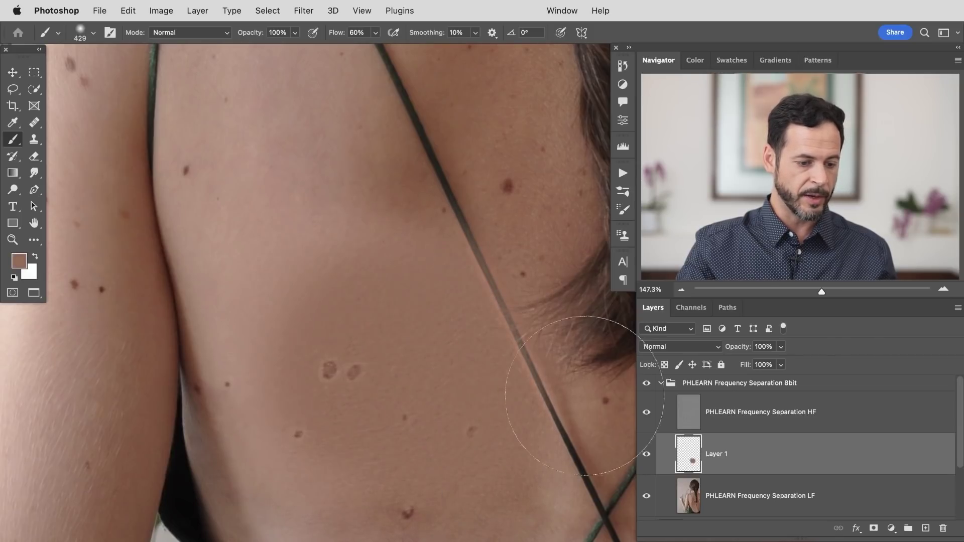
- Compare the painted skin with the HF texture layer shown and hidden, and delete the test paint layer
{"action": "left_click", "coordinate": [646, 412]}
{"action": "left_click", "coordinate": [646, 412]}
{"action": "left_click", "coordinate": [646, 412]}
{"action": "left_click", "coordinate": [646, 412]}
{"action": "left_click", "coordinate": [646, 413]}
{"action": "left_click", "coordinate": [646, 412]}
{"action": "left_click", "coordinate": [646, 412]}
{"action": "left_click", "coordinate": [646, 412]}
{"action": "key", "text": "BackSpace"}
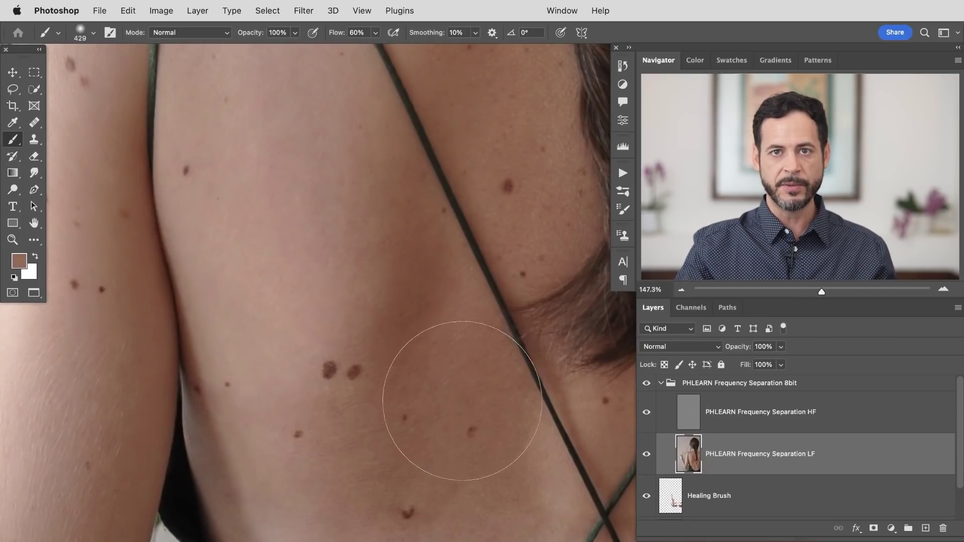
- Examine the lower back's discoloured skin with the Frequency Separation group and its HF layer shown and hidden, and select the LF layer
{"action": "left_click_drag", "start_coordinate": [453, 442], "coordinate": [412, 441]}
{"action": "left_click_drag", "start_coordinate": [424, 472], "coordinate": [358, 355]}
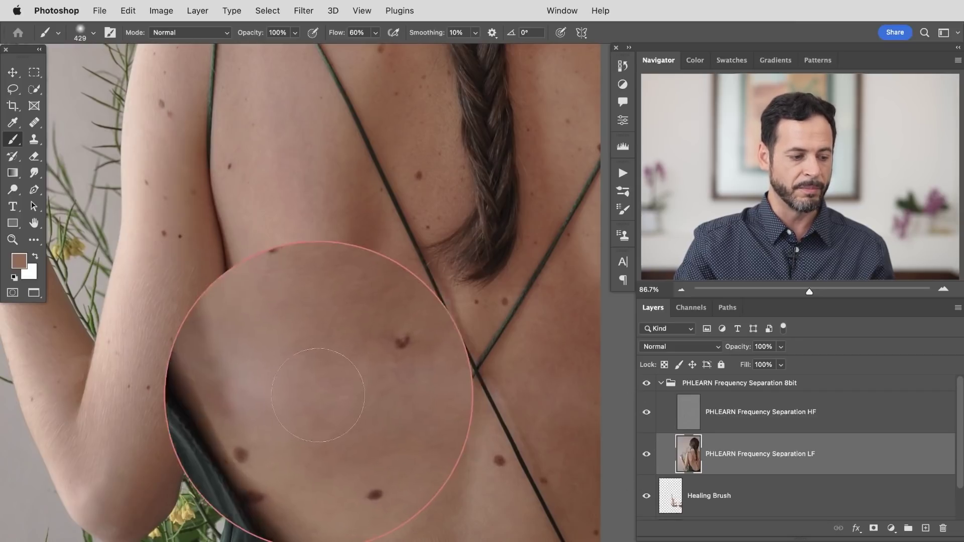
{"action": "left_click", "coordinate": [662, 384]}
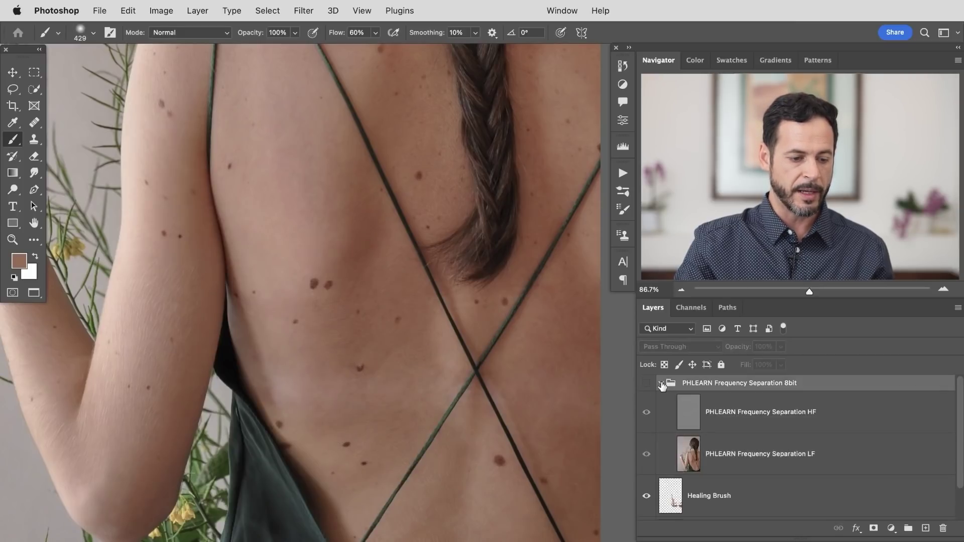
{"action": "left_click", "coordinate": [647, 413]}
{"action": "left_click", "coordinate": [647, 412]}
{"action": "left_click", "coordinate": [646, 413]}
{"action": "left_click", "coordinate": [647, 412]}
{"action": "left_click", "coordinate": [647, 384]}
{"action": "left_click", "coordinate": [661, 383]}
{"action": "left_click", "coordinate": [725, 441]}
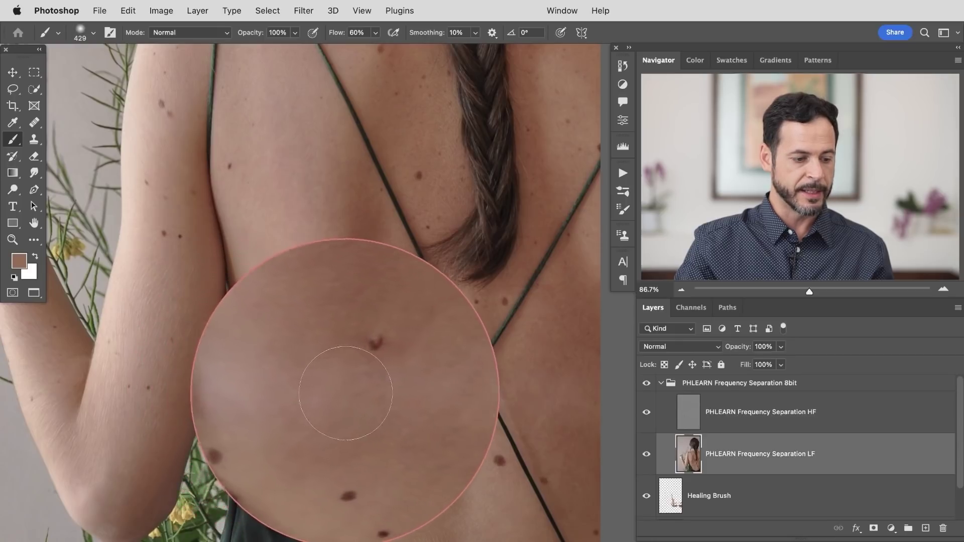
{"action": "left_click", "coordinate": [646, 415]}
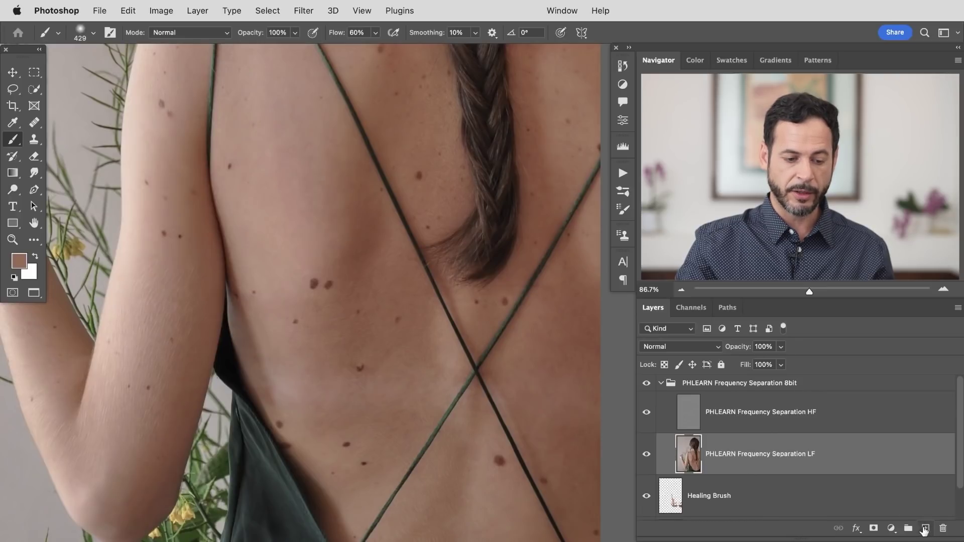
- Add a new layer above the LF layer and name it Paint Skin
{"action": "left_click", "coordinate": [925, 528]}
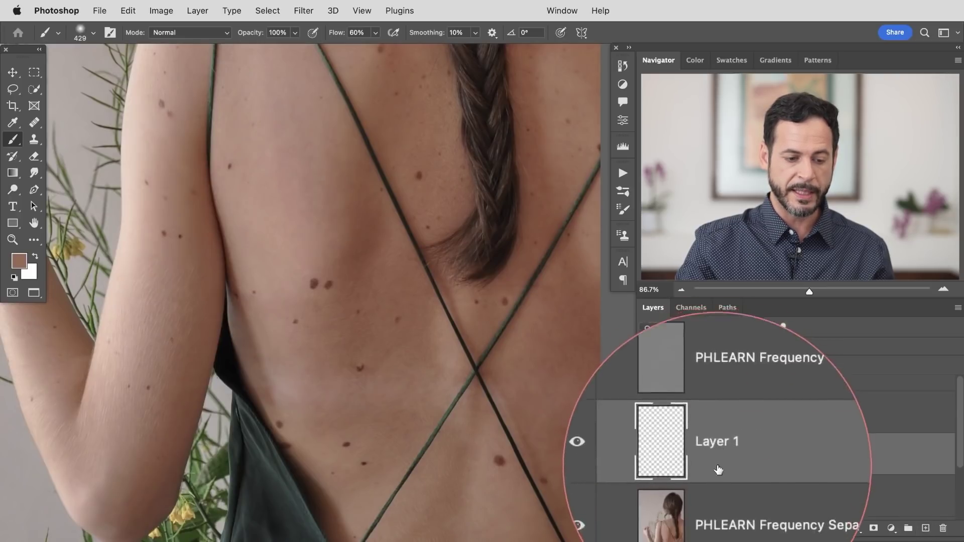
{"action": "double_click", "coordinate": [715, 454]}
{"action": "type", "text": "Paon"}
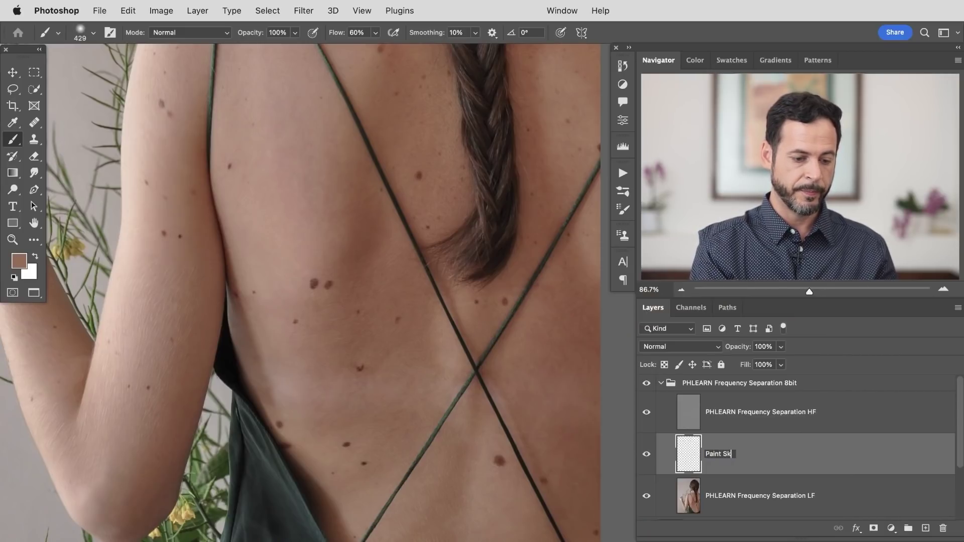
{"action": "key", "text": "Return"}
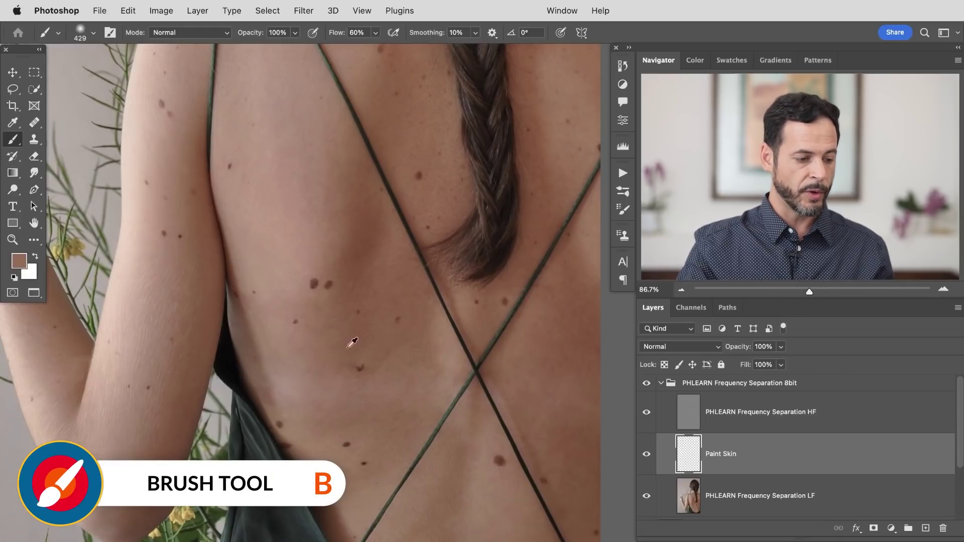
- Try painting light skin tone sampled beside the shoulder blade across its shadow, and undo the stroke
{"action": "left_click", "coordinate": [317, 243], "text": "alt"}
{"action": "mouse_move", "coordinate": [316, 243]}
{"action": "left_mouse_down"}
{"action": "mouse_move", "coordinate": [368, 239]}
{"action": "mouse_move", "coordinate": [302, 236]}
{"action": "mouse_move", "coordinate": [372, 246]}
{"action": "left_mouse_up"}
{"action": "left_click", "coordinate": [345, 241], "text": "alt"}
{"action": "left_click", "coordinate": [306, 245], "text": "alt"}
{"action": "key", "text": "super+z"}
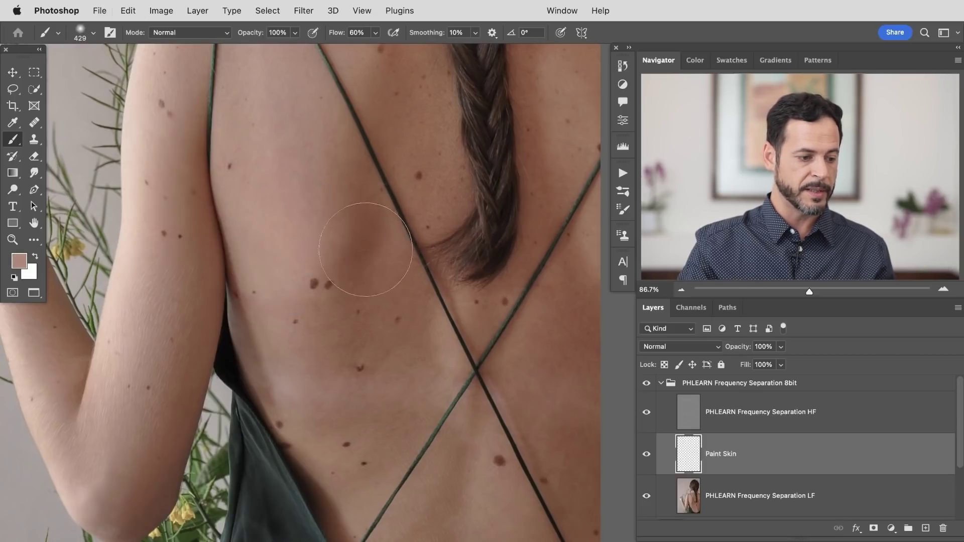
- Try painting sampled shadow and highlight tones down onto the lower back, undoing each stroke
{"action": "left_click", "coordinate": [366, 236], "text": "alt"}
{"action": "mouse_move", "coordinate": [355, 301]}
{"action": "left_mouse_down"}
{"action": "mouse_move", "coordinate": [363, 266]}
{"action": "mouse_move", "coordinate": [345, 396]}
{"action": "left_mouse_up"}
{"action": "key", "text": "super+z"}
{"action": "left_click", "coordinate": [303, 244], "text": "alt"}
{"action": "mouse_move", "coordinate": [309, 271]}
{"action": "left_mouse_down"}
{"action": "mouse_move", "coordinate": [323, 359]}
{"action": "mouse_move", "coordinate": [318, 389]}
{"action": "left_mouse_up"}
{"action": "key", "text": "super+z"}
{"action": "left_click", "coordinate": [356, 249], "text": "alt"}
{"action": "mouse_move", "coordinate": [357, 249]}
{"action": "left_mouse_down"}
{"action": "mouse_move", "coordinate": [241, 292]}
{"action": "mouse_move", "coordinate": [381, 368]}
{"action": "mouse_move", "coordinate": [371, 369]}
{"action": "left_mouse_up"}
{"action": "key", "text": "super+z"}
- Try painting the shadow tone onto the lighter upper back and a highlight tone onto the shadow, undoing both strokes
{"action": "left_click", "coordinate": [364, 252], "text": "alt"}
{"action": "mouse_move", "coordinate": [338, 219]}
{"action": "left_mouse_down"}
{"action": "mouse_move", "coordinate": [299, 264]}
{"action": "mouse_move", "coordinate": [303, 197]}
{"action": "left_mouse_up"}
{"action": "key", "text": "super+z"}
{"action": "left_click", "coordinate": [279, 229], "text": "alt"}
{"action": "left_click_drag", "start_coordinate": [313, 236], "coordinate": [353, 243]}
{"action": "key", "text": "super+z"}
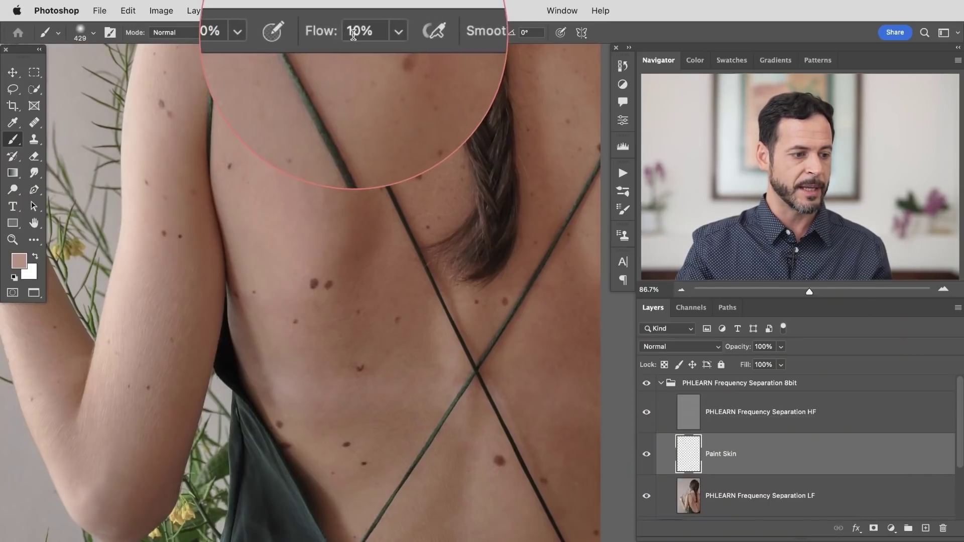
- Blend the reddish lower-back patch with sampled skin tones using a 341 px brush at 10% flow, checking it without the HF layer
{"action": "mouse_move", "coordinate": [335, 389]}
{"action": "left_mouse_down"}
{"action": "mouse_move", "coordinate": [316, 383]}
{"action": "mouse_move", "coordinate": [333, 360]}
{"action": "mouse_move", "coordinate": [340, 398]}
{"action": "left_mouse_up"}
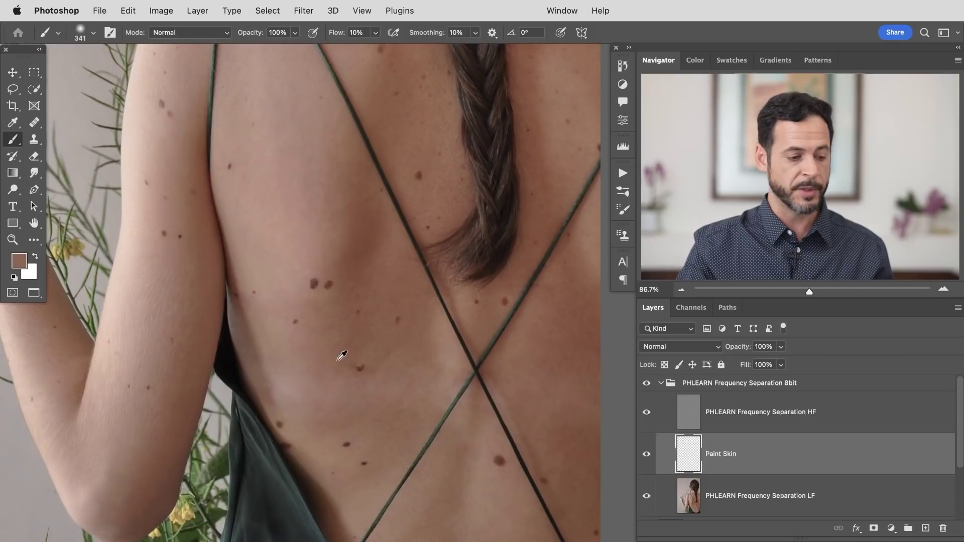
{"action": "left_click", "coordinate": [342, 354], "text": "alt"}
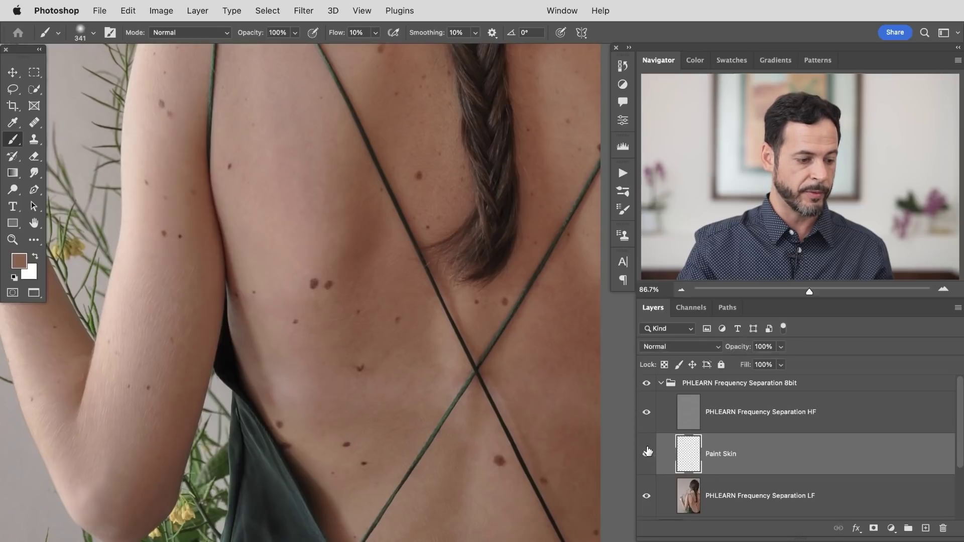
{"action": "left_click", "coordinate": [310, 357], "text": "alt"}
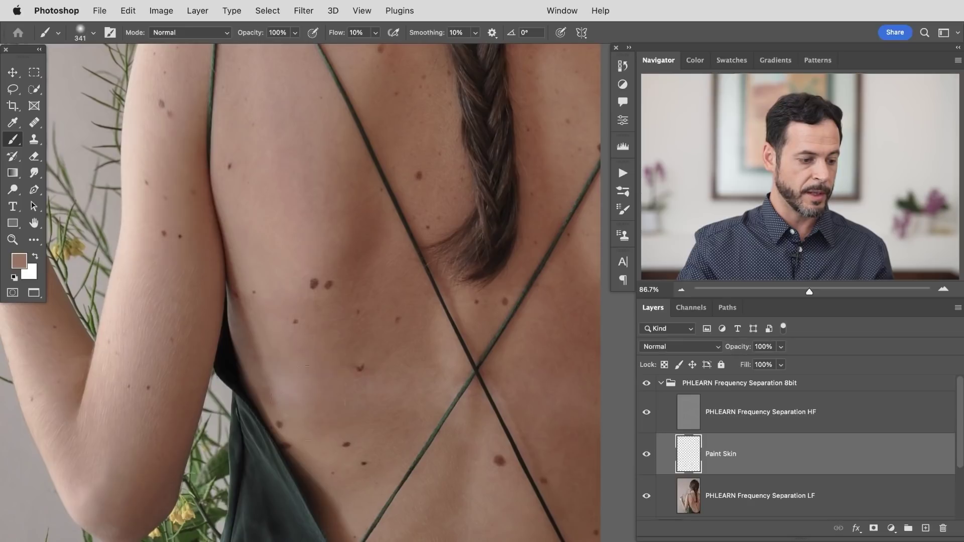
{"action": "left_click", "coordinate": [282, 346], "text": "alt"}
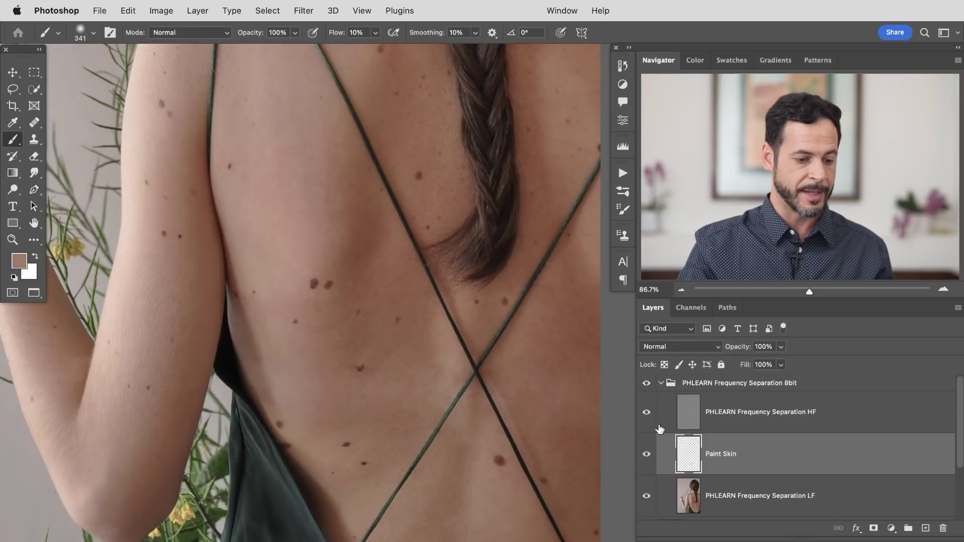
{"action": "left_click", "coordinate": [646, 413]}
{"action": "left_click", "coordinate": [646, 413]}
{"action": "left_click", "coordinate": [647, 413]}
{"action": "left_click", "coordinate": [646, 412]}
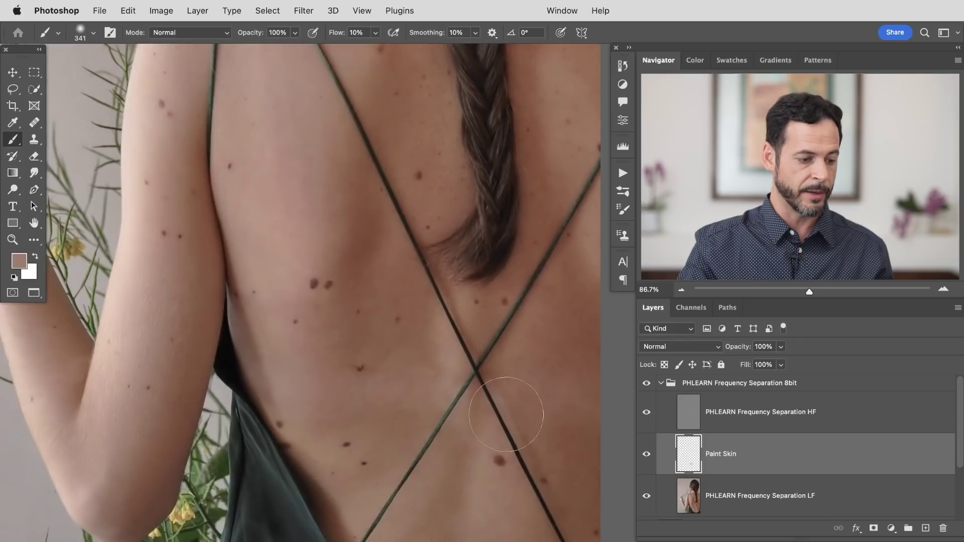
- Blend the lower back around the strap crossing with nearby sampled skin tones, using 166 px and 253 px brushes
{"action": "left_click", "coordinate": [390, 404], "text": "alt"}
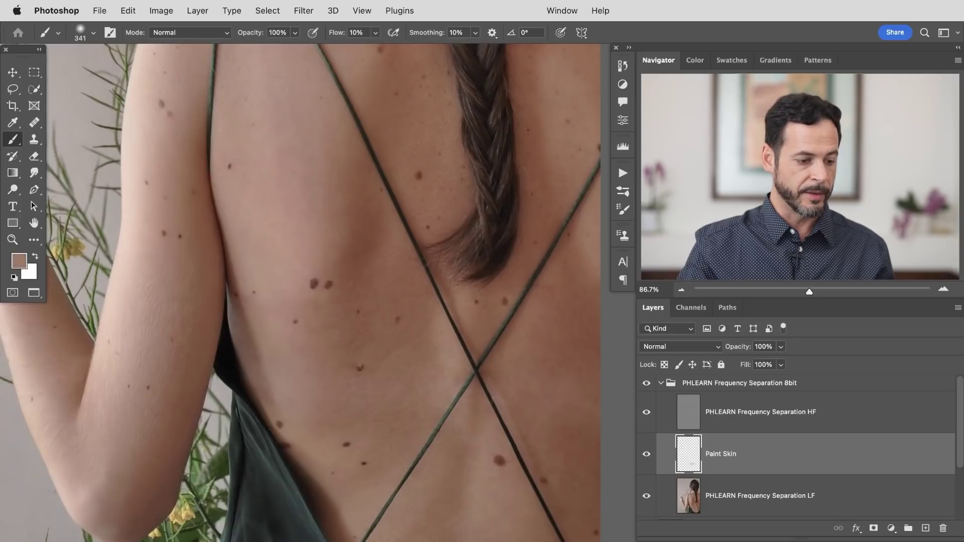
{"action": "mouse_move", "coordinate": [450, 384]}
{"action": "left_mouse_down"}
{"action": "mouse_move", "coordinate": [438, 389]}
{"action": "mouse_move", "coordinate": [457, 365]}
{"action": "left_mouse_up"}
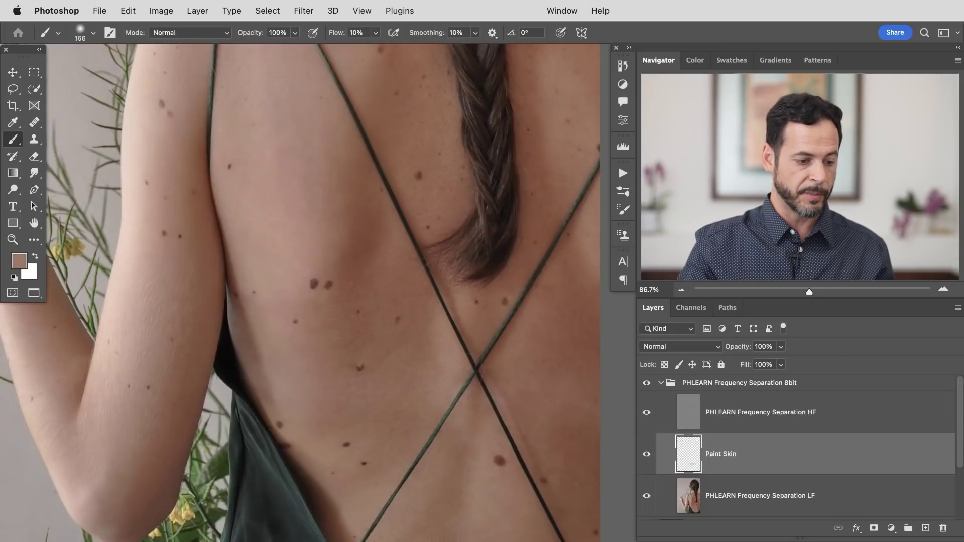
{"action": "left_click_drag", "start_coordinate": [383, 410], "coordinate": [404, 410]}
{"action": "left_click", "coordinate": [376, 390], "text": "alt"}
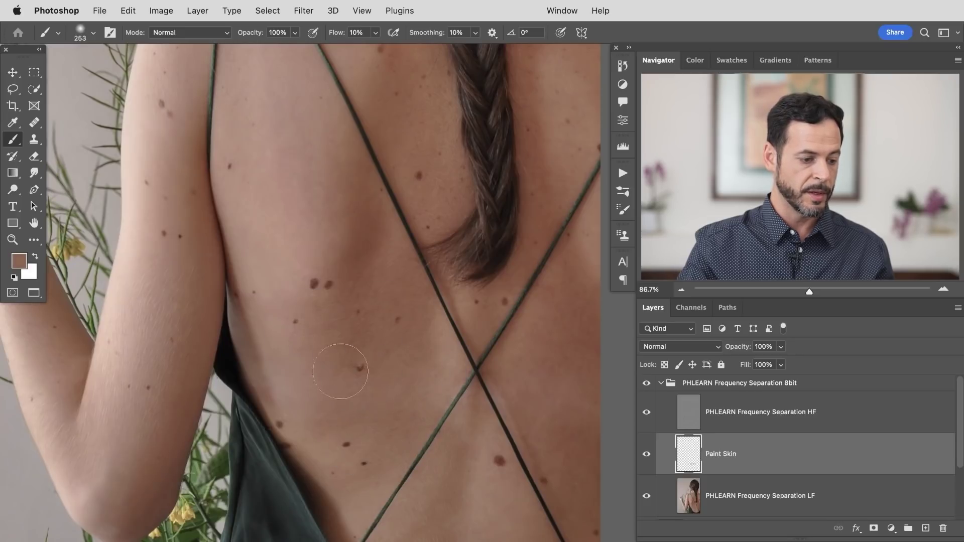
- Paint sampled shadow and lighter skin tones over the middle of the back with a 368 px brush
{"action": "left_click_drag", "start_coordinate": [404, 423], "coordinate": [372, 426]}
{"action": "left_click_drag", "start_coordinate": [319, 351], "coordinate": [336, 351]}
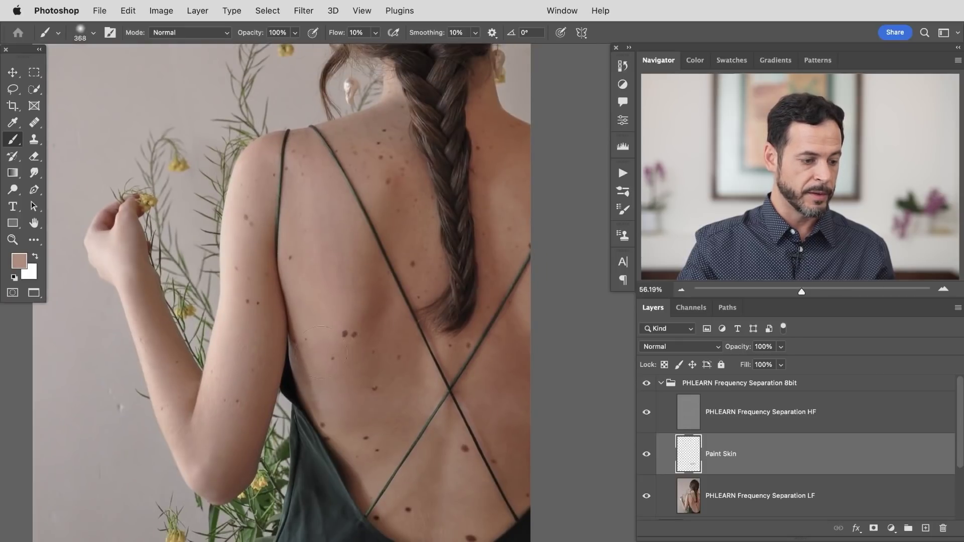
{"action": "left_click", "coordinate": [391, 340], "text": "alt"}
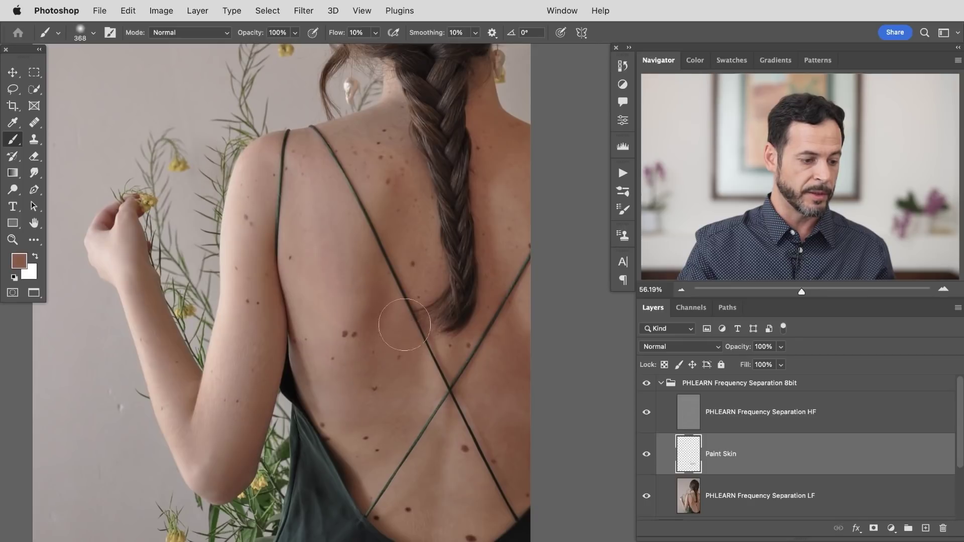
{"action": "left_click", "coordinate": [365, 433], "text": "alt"}
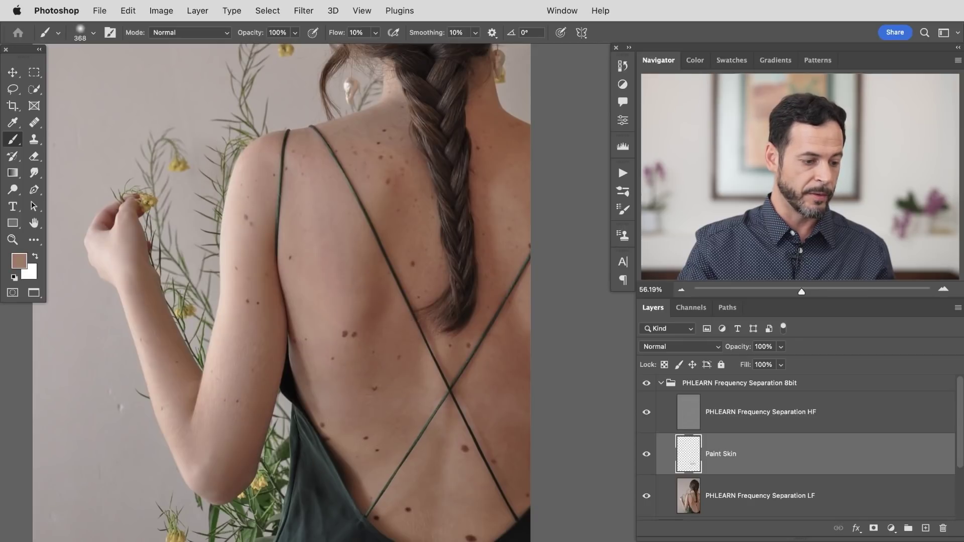
- Refine the mid-back transition around the paired moles with sampled tones and a 304 px brush, comparing with the Paint Skin layer hidden
{"action": "left_click_drag", "start_coordinate": [333, 394], "coordinate": [321, 393]}
{"action": "left_click", "coordinate": [323, 363], "text": "alt"}
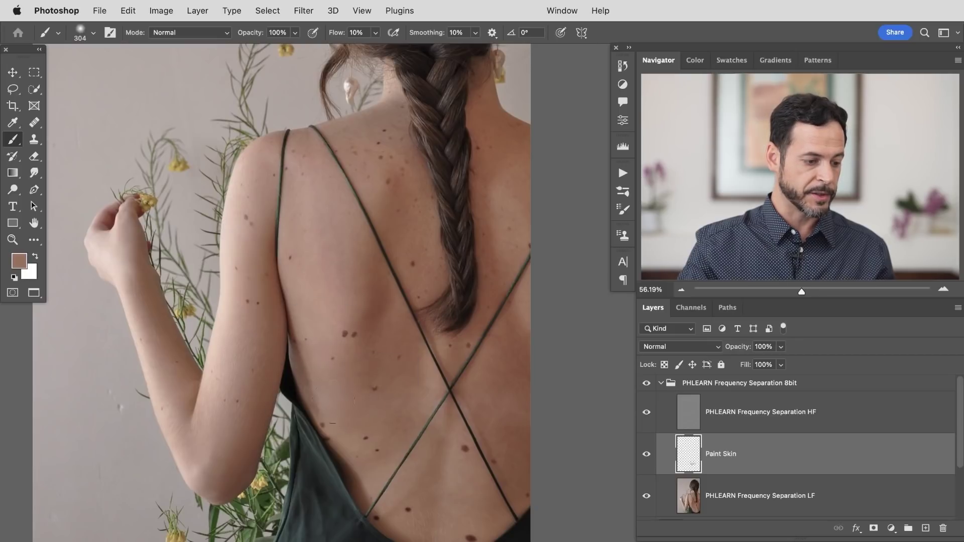
{"action": "left_click", "coordinate": [345, 334], "text": "alt"}
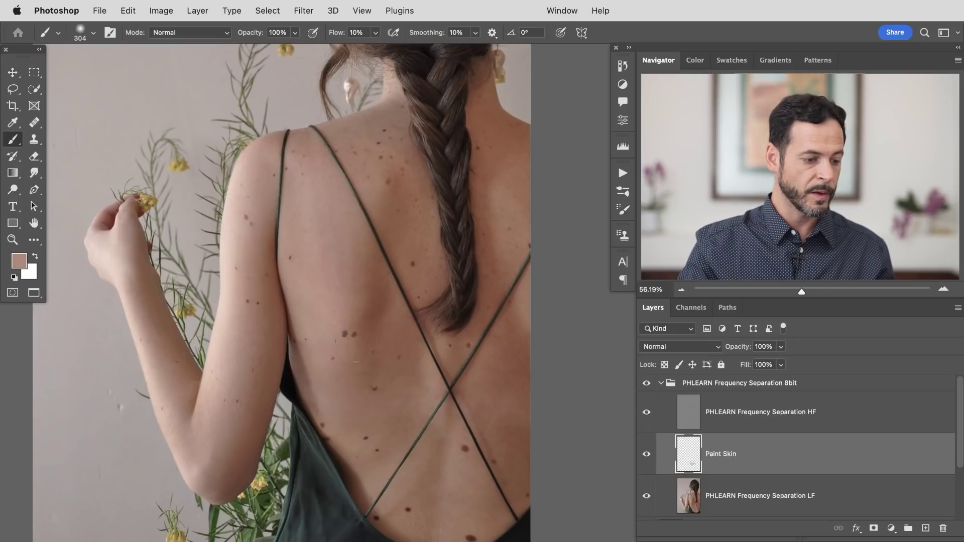
{"action": "left_click", "coordinate": [378, 332], "text": "alt"}
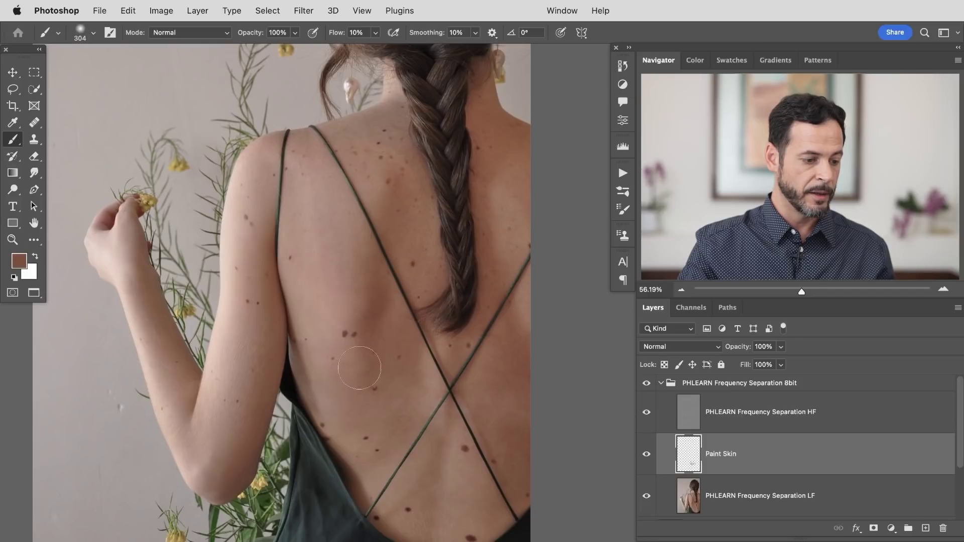
{"action": "left_click", "coordinate": [399, 325], "text": "alt"}
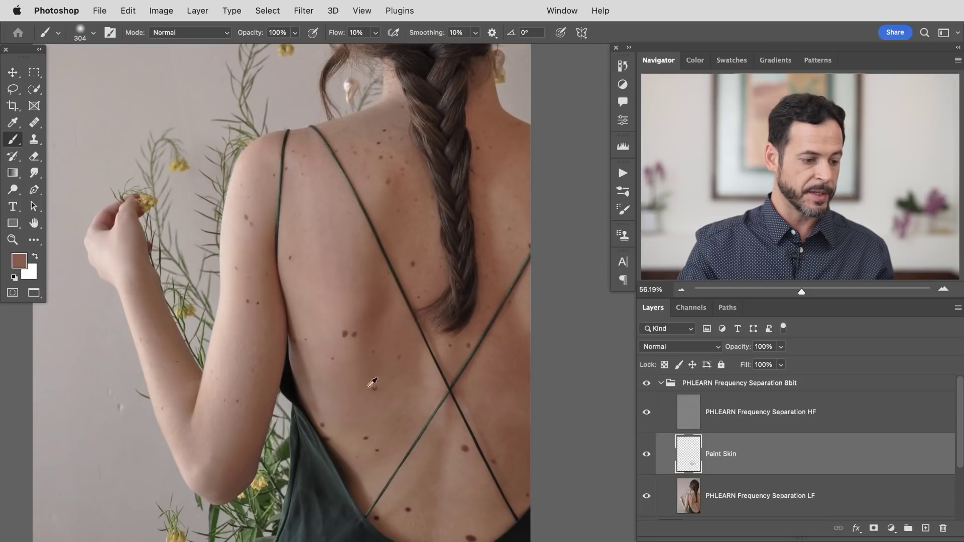
{"action": "left_click", "coordinate": [646, 455]}
{"action": "left_click", "coordinate": [645, 455]}
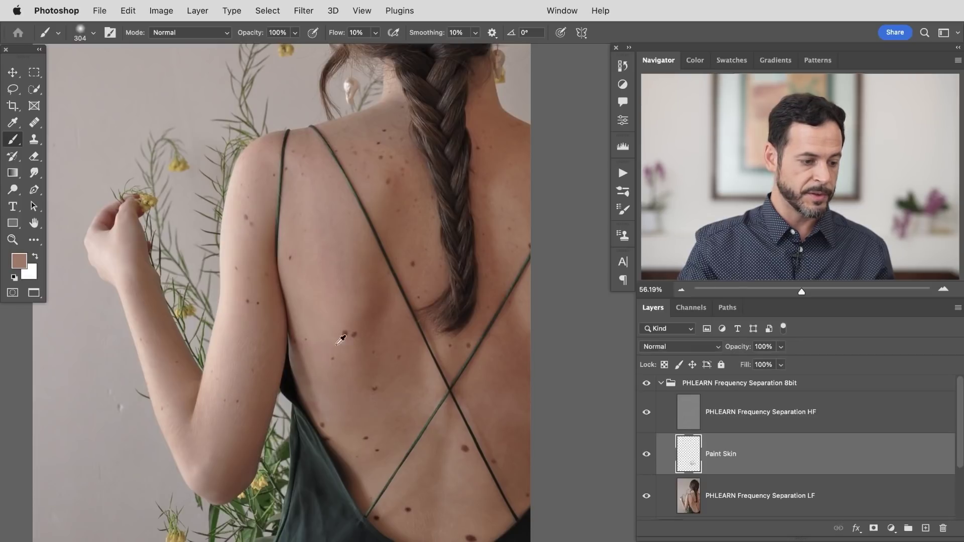
{"action": "left_click", "coordinate": [365, 345], "text": "alt"}
{"action": "left_click_drag", "start_coordinate": [320, 393], "coordinate": [299, 396]}
- Even out the skin between the strap crossing and the image's right edge with sampled tones and a 287 px brush
{"action": "left_click_drag", "start_coordinate": [496, 412], "coordinate": [457, 386]}
{"action": "left_click_drag", "start_coordinate": [457, 383], "coordinate": [477, 382]}
{"action": "left_click", "coordinate": [475, 339], "text": "alt"}
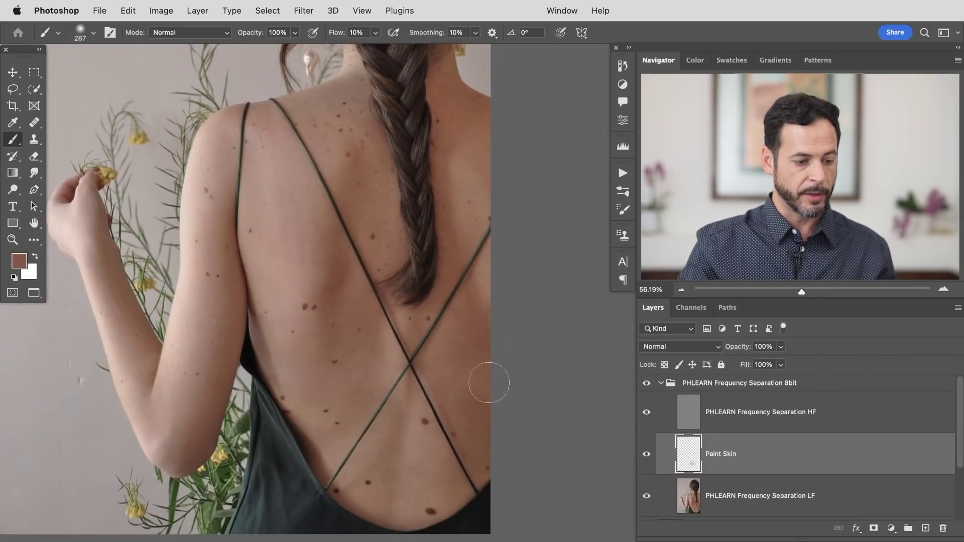
{"action": "left_click", "coordinate": [490, 405], "text": "alt"}
{"action": "mouse_move", "coordinate": [484, 377]}
{"action": "left_mouse_down"}
{"action": "mouse_move", "coordinate": [485, 347]}
{"action": "mouse_move", "coordinate": [472, 391]}
{"action": "mouse_move", "coordinate": [489, 385]}
{"action": "mouse_move", "coordinate": [470, 398]}
{"action": "mouse_move", "coordinate": [479, 376]}
{"action": "left_mouse_up"}
{"action": "left_click", "coordinate": [485, 407], "text": "alt"}
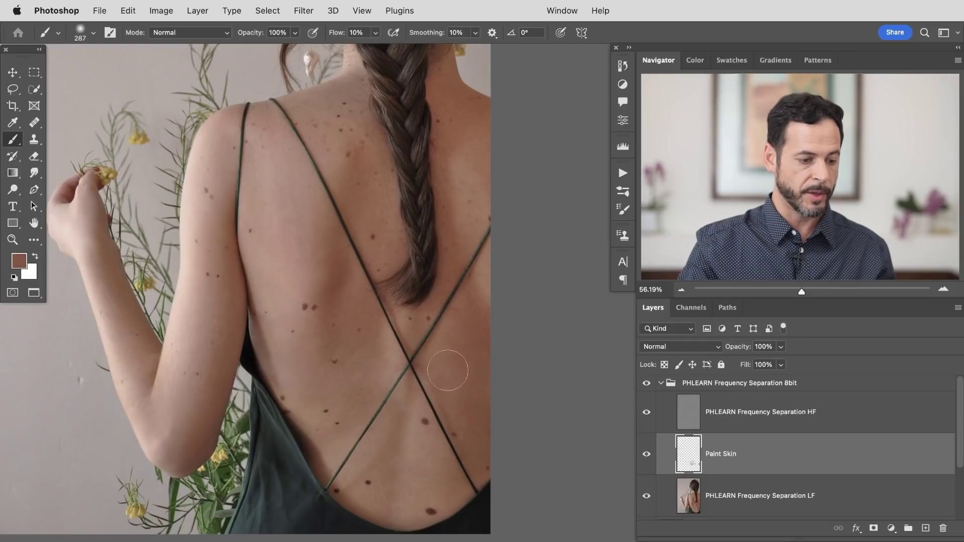
{"action": "left_click", "coordinate": [450, 352], "text": "alt"}
{"action": "left_click", "coordinate": [461, 344], "text": "alt"}
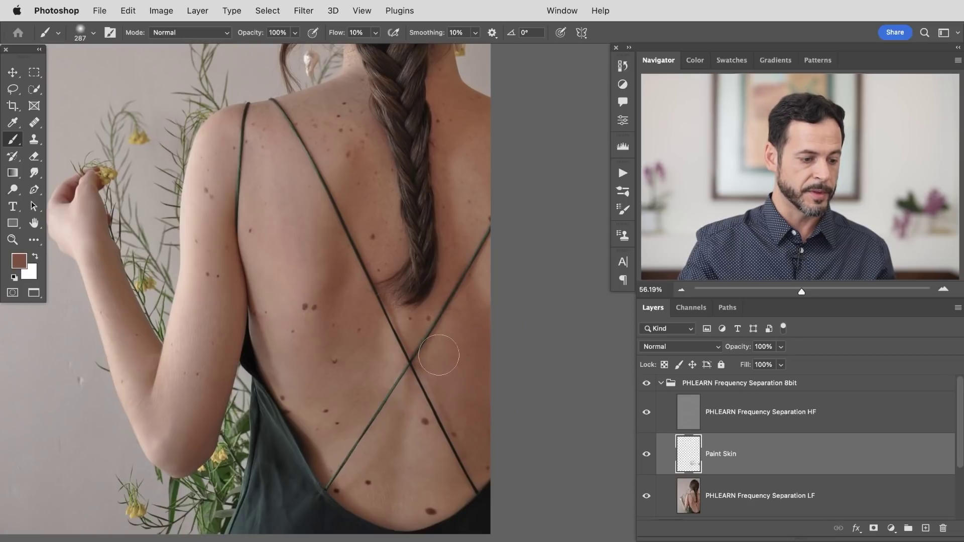
{"action": "left_click", "coordinate": [403, 405], "text": "alt"}
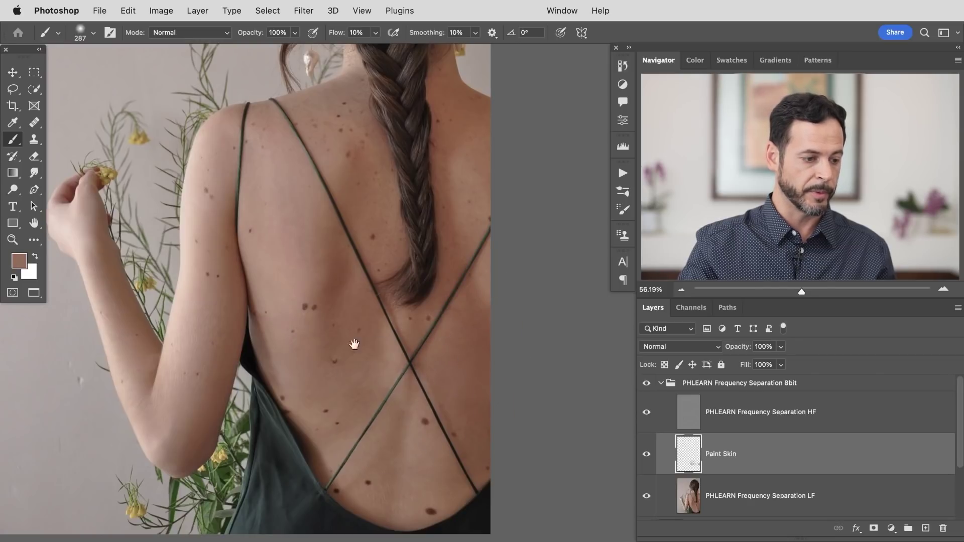
- Smooth the upper back between the two shoulder straps with sampled light tones and a 395 px brush
{"action": "left_click_drag", "start_coordinate": [355, 269], "coordinate": [375, 309]}
{"action": "left_click_drag", "start_coordinate": [346, 340], "coordinate": [361, 340]}
{"action": "left_click", "coordinate": [284, 243], "text": "alt"}
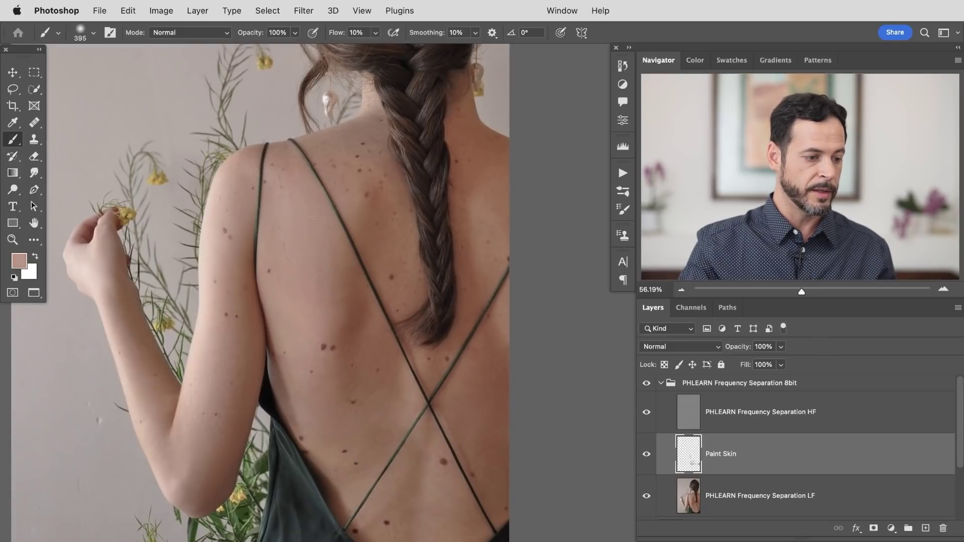
{"action": "left_click", "coordinate": [324, 222], "text": "alt"}
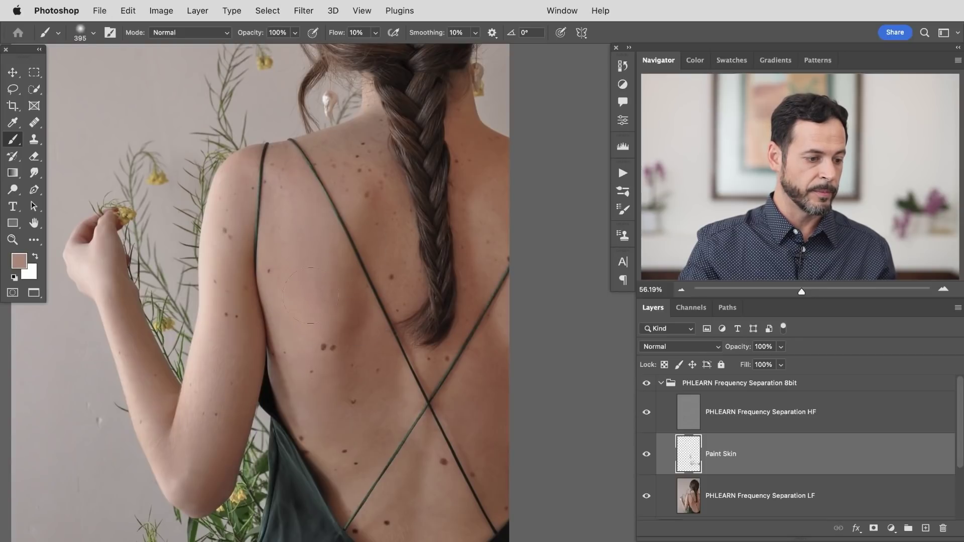
- Soften the shoulder-blade shadow beside the long diagonal strap with sampled tones and a 247 px brush
{"action": "left_click_drag", "start_coordinate": [338, 248], "coordinate": [329, 248]}
{"action": "left_click", "coordinate": [331, 239], "text": "alt"}
{"action": "left_click", "coordinate": [346, 259], "text": "alt"}
{"action": "left_click", "coordinate": [348, 293], "text": "alt"}
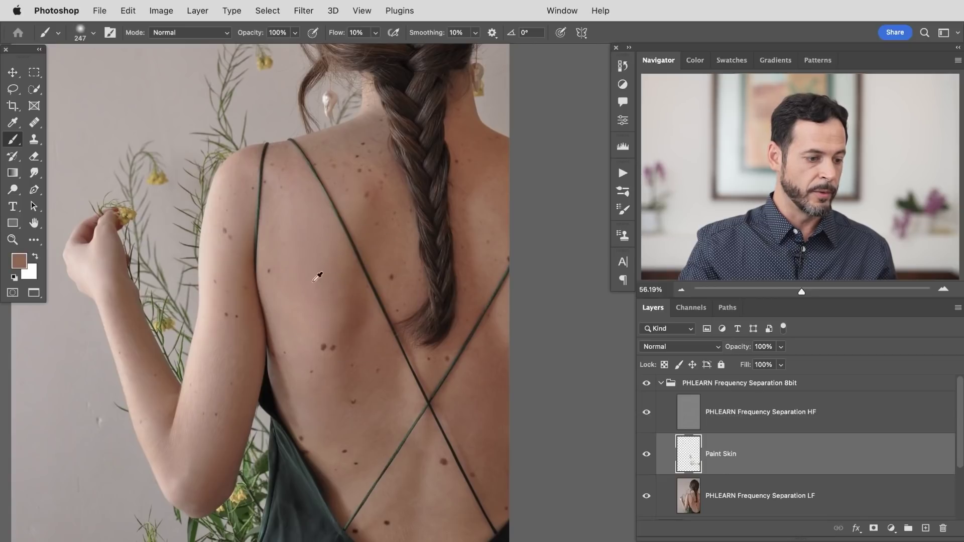
{"action": "left_click", "coordinate": [342, 279], "text": "alt"}
- Blend the middle and lower back beside the dress edge with sampled skin tones and a 391 px brush
{"action": "left_click_drag", "start_coordinate": [312, 304], "coordinate": [332, 304], "text": "ctrl+alt"}
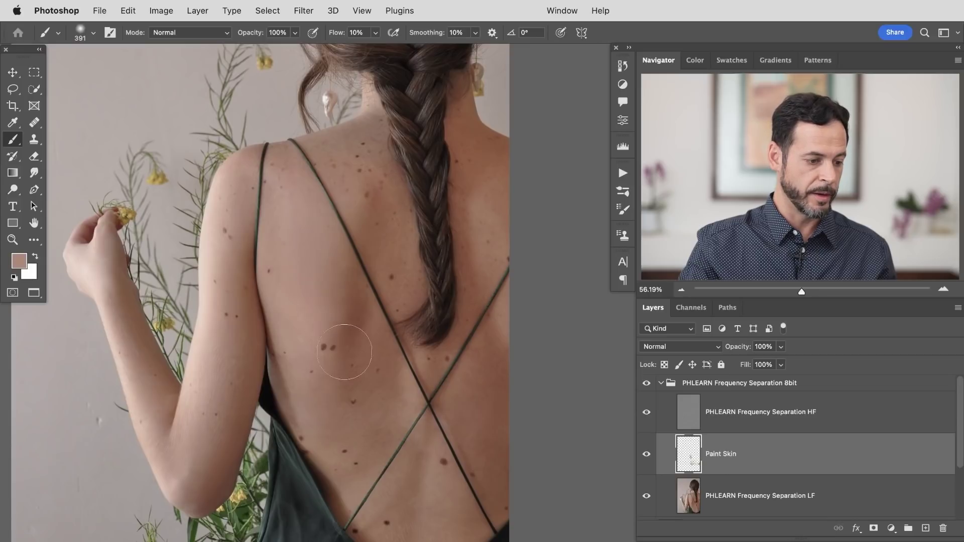
{"action": "left_click", "coordinate": [321, 402], "text": "alt"}
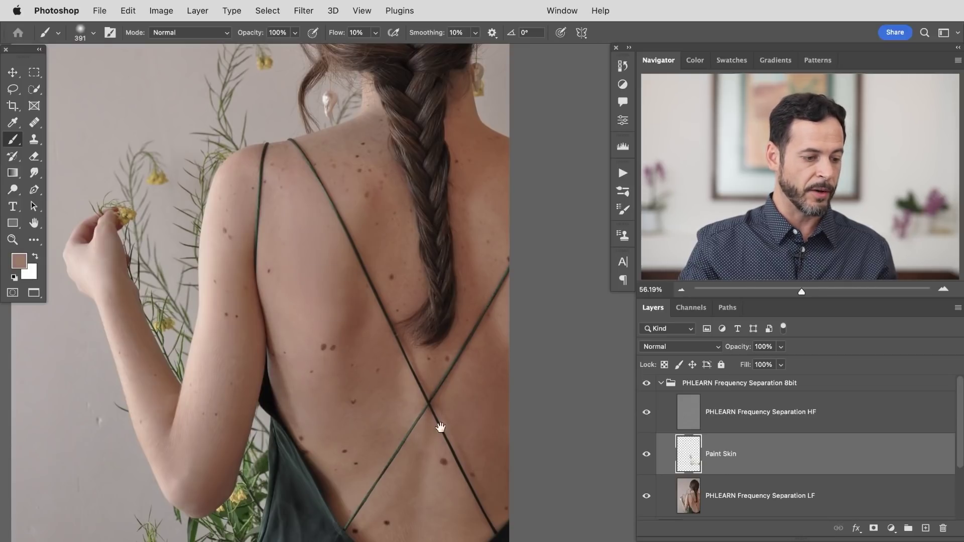
{"action": "left_click_drag", "start_coordinate": [441, 428], "coordinate": [415, 428]}
{"action": "left_click_drag", "start_coordinate": [359, 408], "coordinate": [398, 378], "text": "super"}
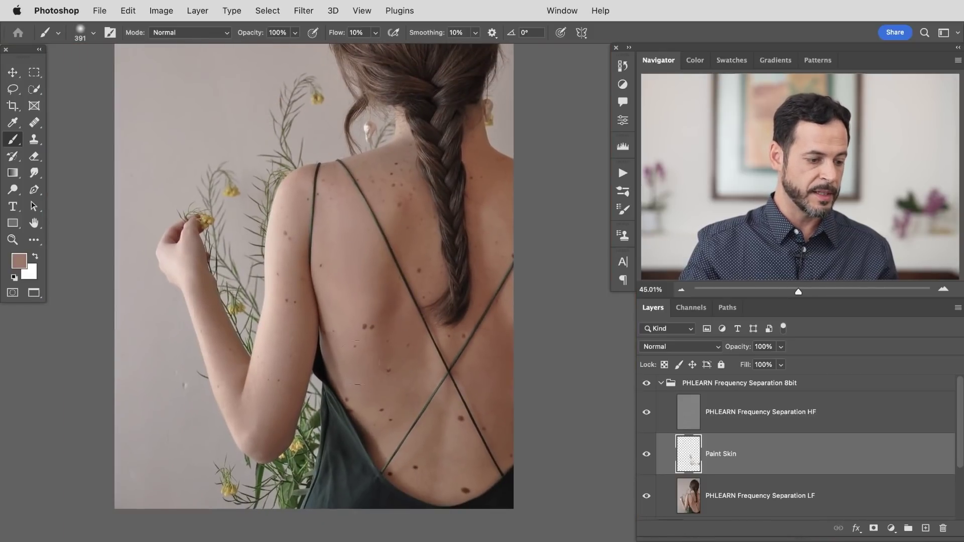
{"action": "left_click", "coordinate": [362, 415], "text": "alt"}
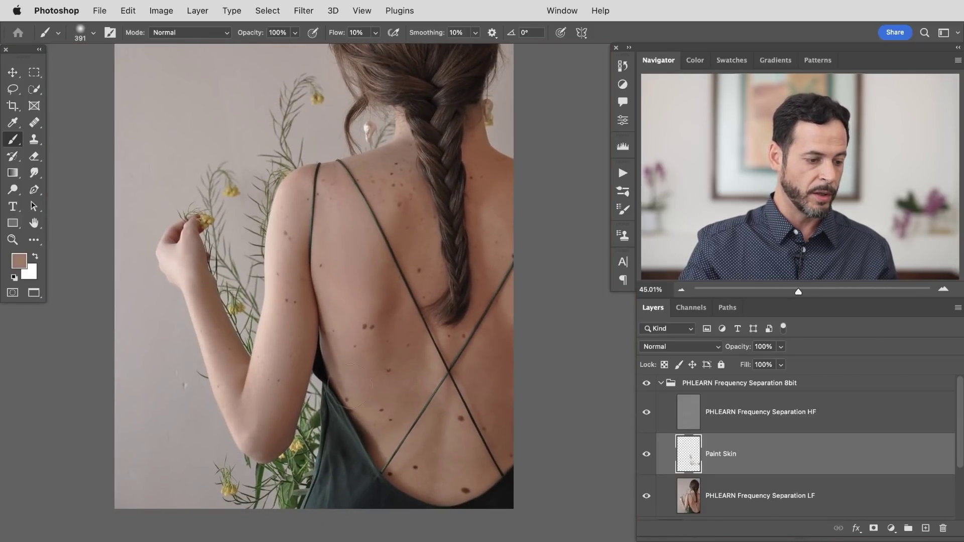
- Even out the waist edge beside the dress with sampled tones, using 271 px and 165 px brushes, and enlarge the brush to 286 px
{"action": "left_click_drag", "start_coordinate": [355, 380], "coordinate": [329, 380], "text": "ctrl+alt"}
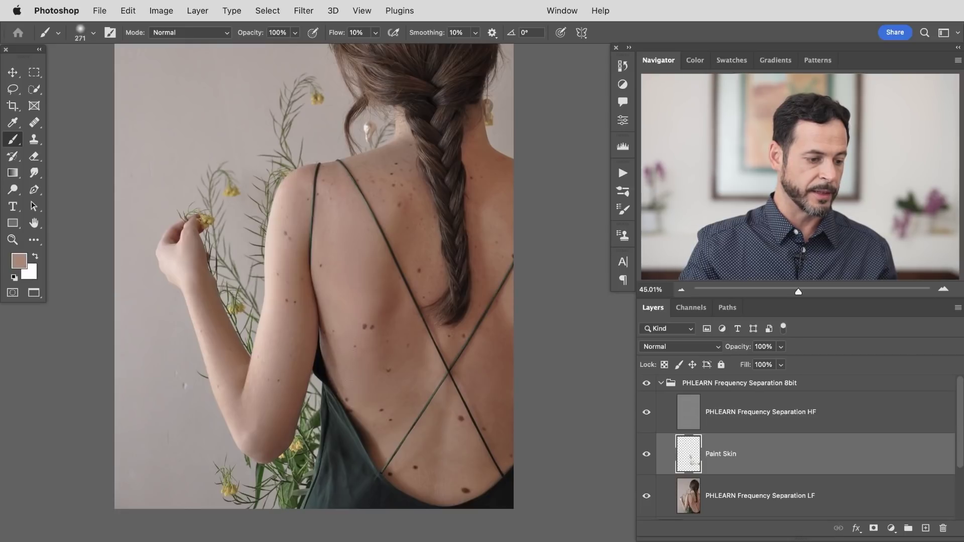
{"action": "left_click_drag", "start_coordinate": [350, 352], "coordinate": [327, 352], "text": "ctrl+alt"}
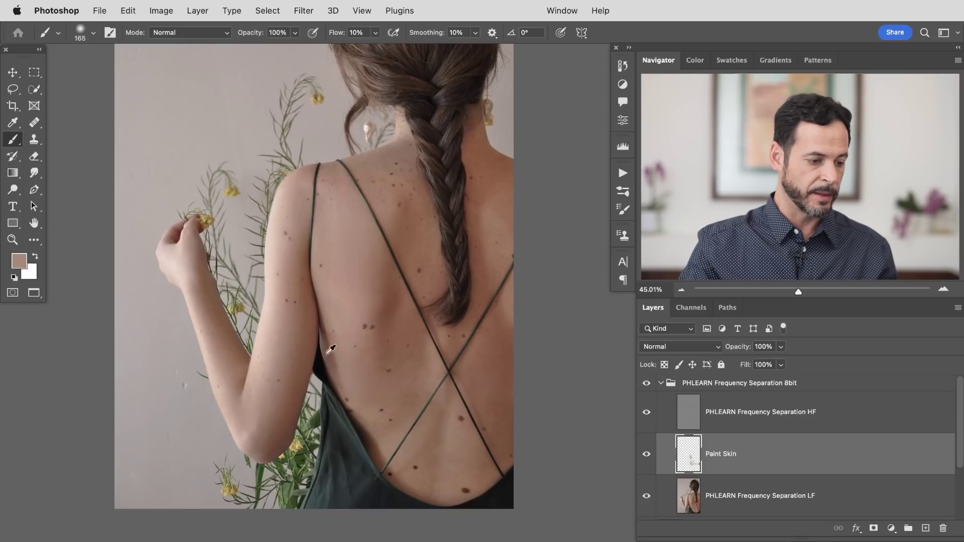
{"action": "left_click", "coordinate": [331, 350], "text": "alt"}
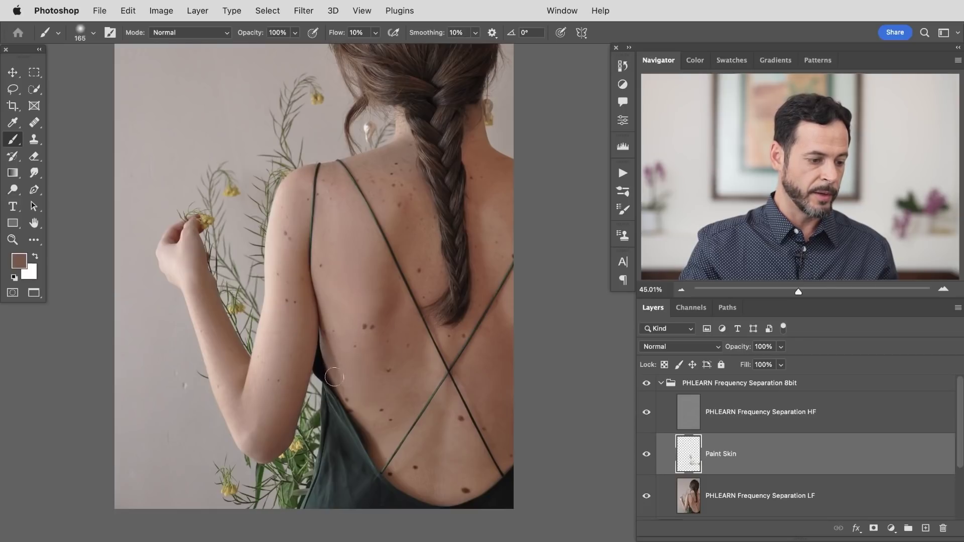
{"action": "left_click", "coordinate": [342, 361], "text": "alt"}
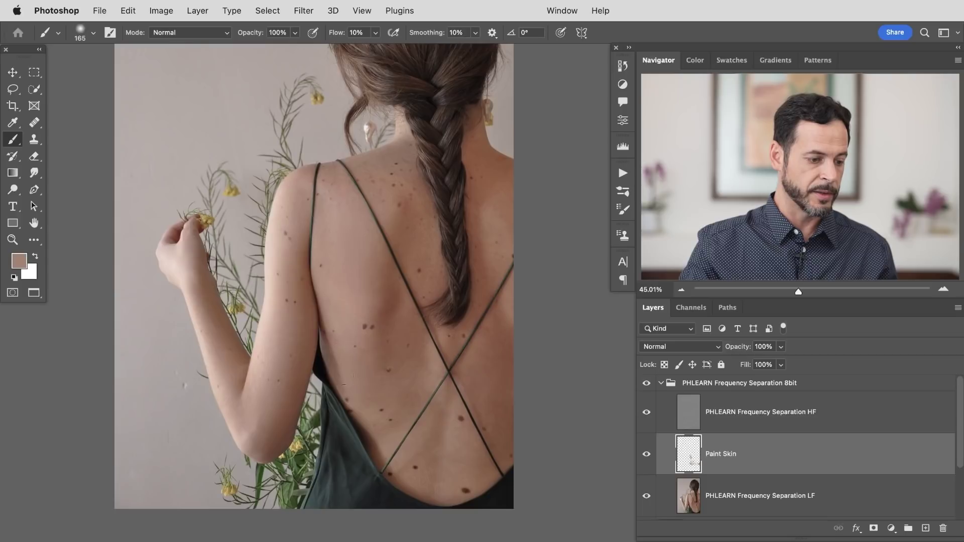
{"action": "left_click_drag", "start_coordinate": [363, 373], "coordinate": [390, 373], "text": "ctrl+alt"}
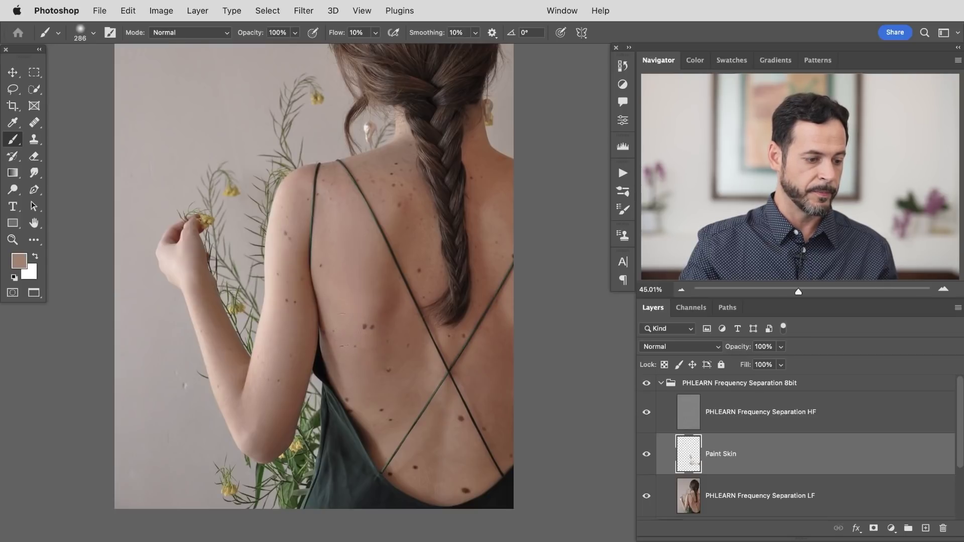
- Touch up the skin between the straps near the shoulder with a 115 px brush, comparing with the Paint Skin layer hidden
{"action": "left_click_drag", "start_coordinate": [321, 170], "coordinate": [377, 170], "text": "super"}
{"action": "left_click_drag", "start_coordinate": [379, 221], "coordinate": [362, 272]}
{"action": "left_click_drag", "start_coordinate": [355, 229], "coordinate": [297, 238], "text": "ctrl+alt"}
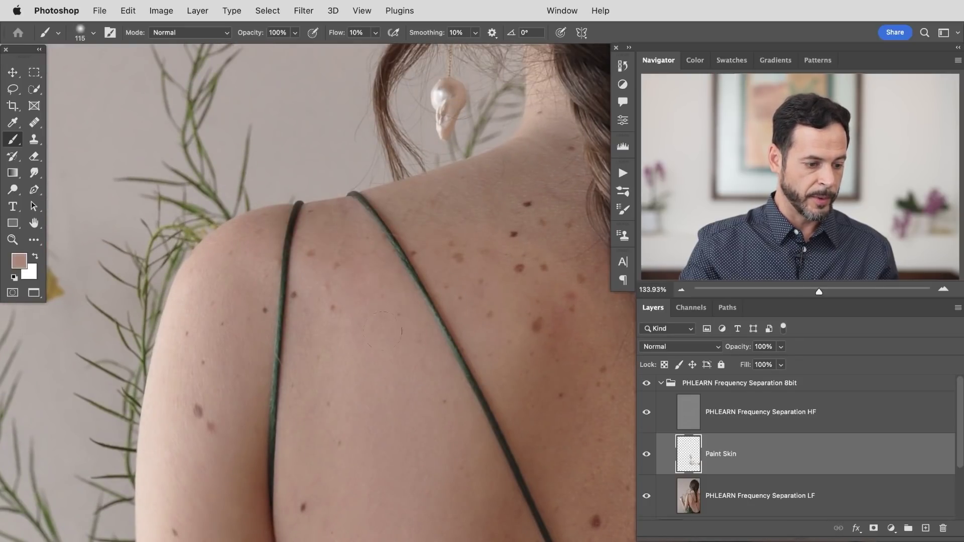
{"action": "left_click_drag", "start_coordinate": [460, 425], "coordinate": [452, 372]}
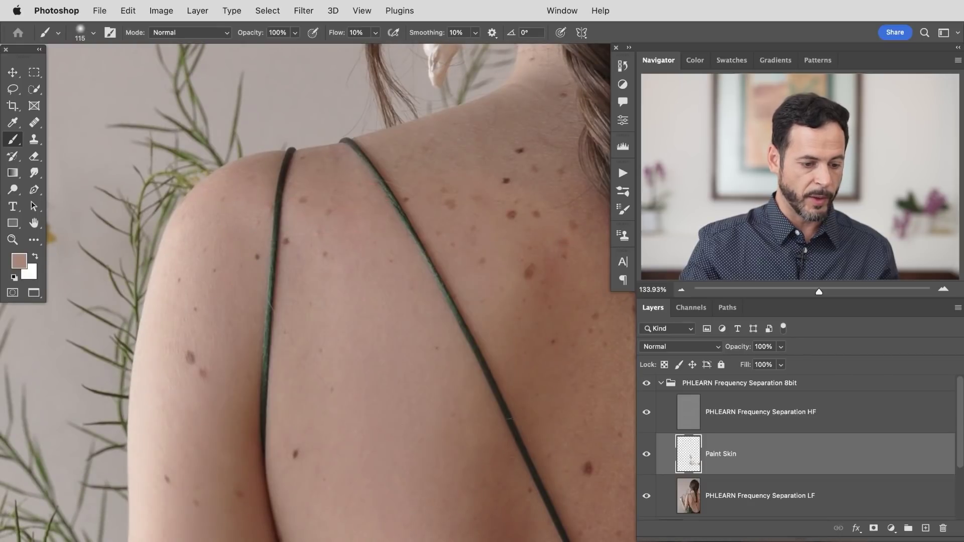
{"action": "left_click", "coordinate": [646, 455]}
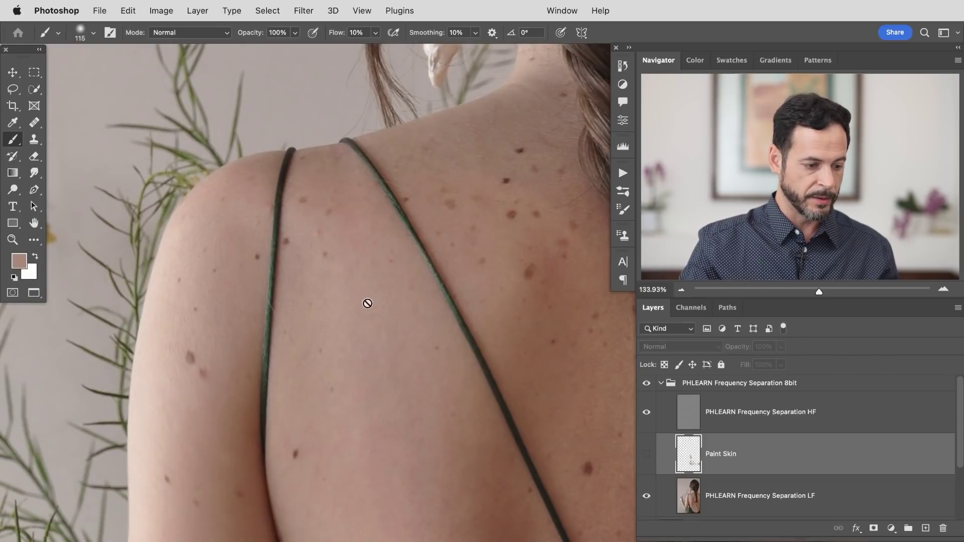
{"action": "left_click", "coordinate": [645, 454]}
{"action": "left_click", "coordinate": [644, 455]}
{"action": "left_click", "coordinate": [644, 455]}
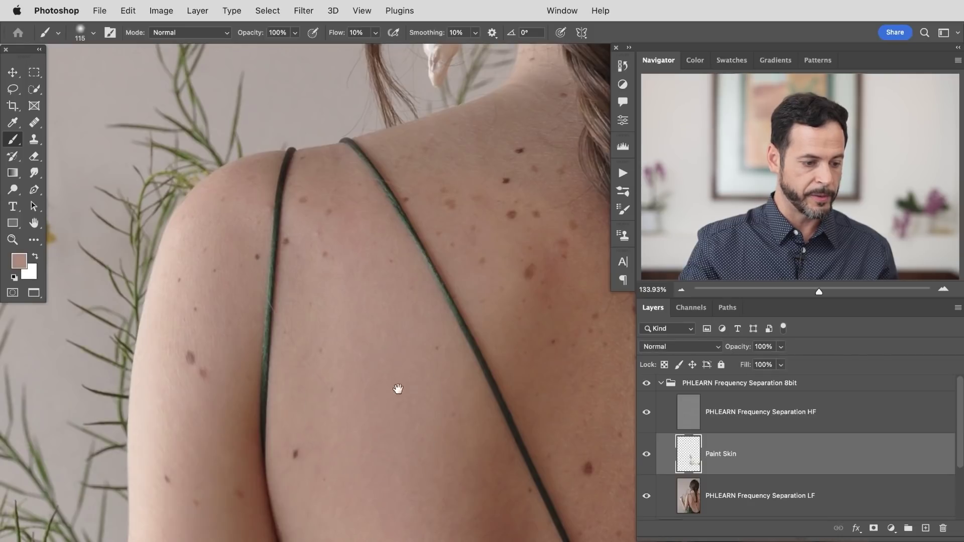
- Paint a skin tone sampled near the base of the neck over the top of the back with a 174 px brush
{"action": "scroll", "coordinate": [398, 389], "scroll_direction": "down", "scroll_amount": 5}
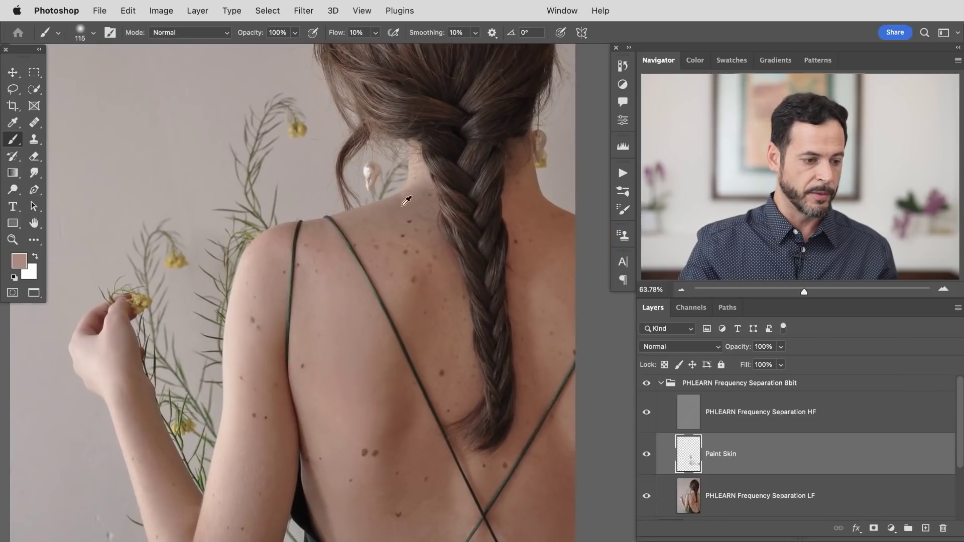
{"action": "left_click", "coordinate": [397, 216], "text": "alt"}
{"action": "left_click_drag", "start_coordinate": [392, 216], "coordinate": [407, 217]}
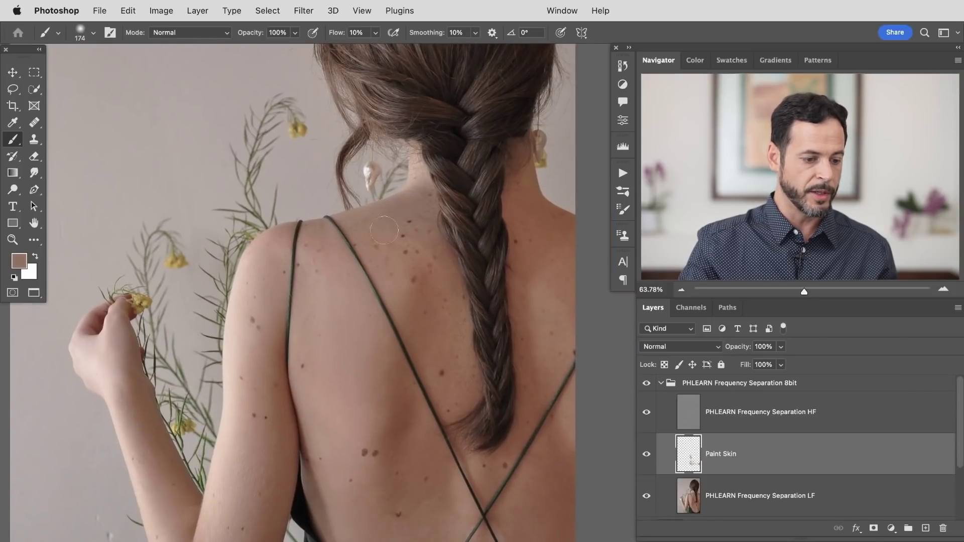
- Blend the skin around the strap crossing on the middle back with sampled tones, using 172 px and 225 px brushes
{"action": "left_click_drag", "start_coordinate": [444, 356], "coordinate": [403, 337]}
{"action": "mouse_move", "coordinate": [508, 499]}
{"action": "left_mouse_down"}
{"action": "mouse_move", "coordinate": [492, 404]}
{"action": "mouse_move", "coordinate": [442, 419]}
{"action": "left_mouse_up"}
{"action": "left_click", "coordinate": [473, 400], "text": "alt"}
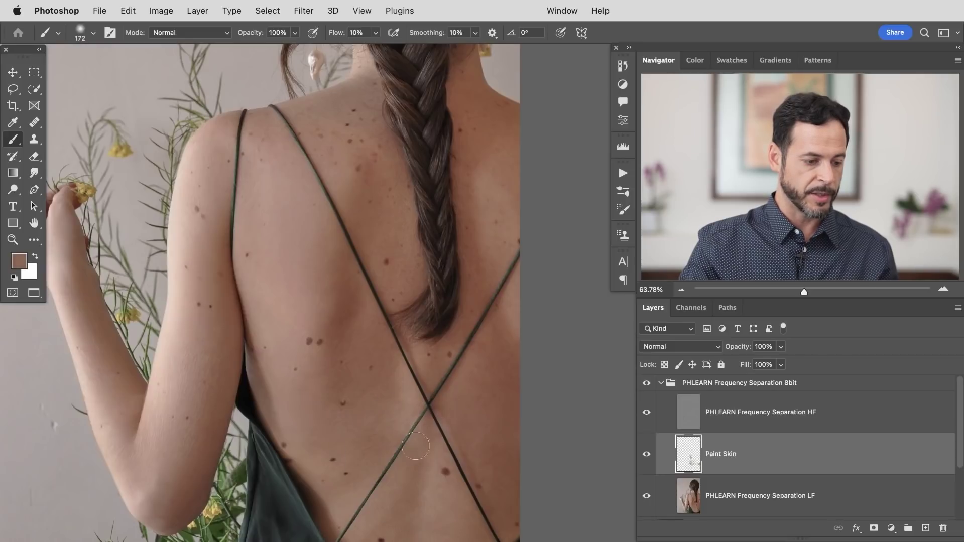
{"action": "left_click", "coordinate": [394, 415], "text": "alt"}
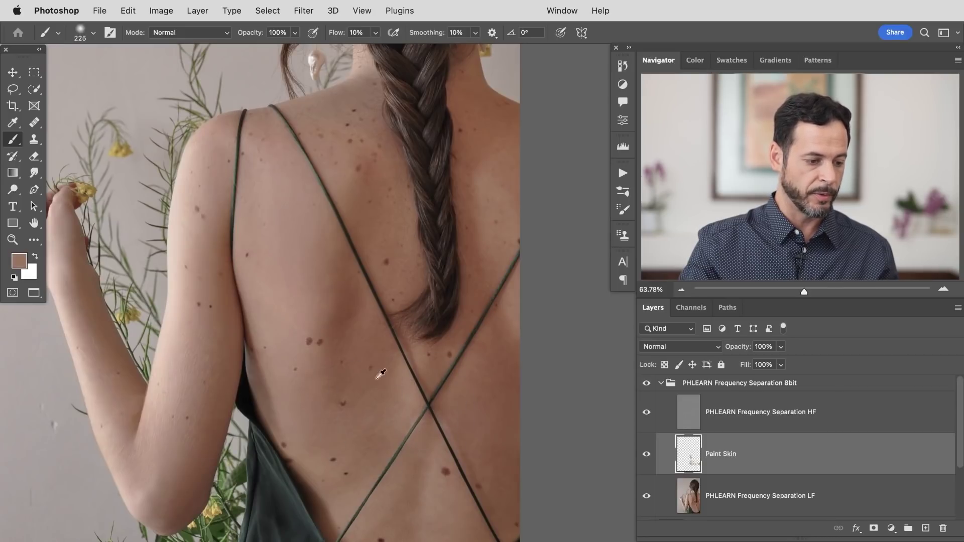
- Paint sampled skin tones around the paired moles on the middle back with a 296 px brush, comparing with the Paint Skin layer hidden
{"action": "left_click_drag", "start_coordinate": [364, 440], "coordinate": [376, 440]}
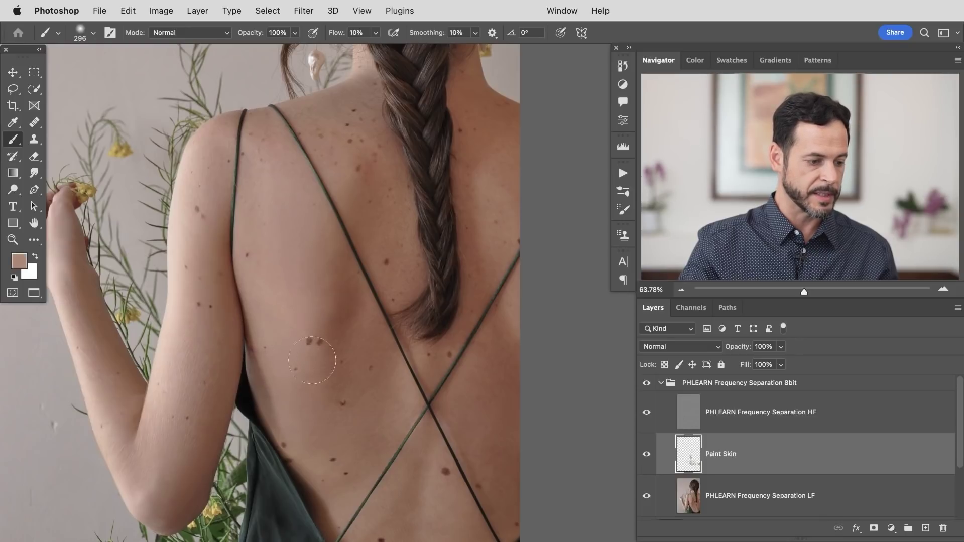
{"action": "left_click", "coordinate": [327, 321], "text": "alt"}
{"action": "left_click", "coordinate": [320, 340], "text": "alt"}
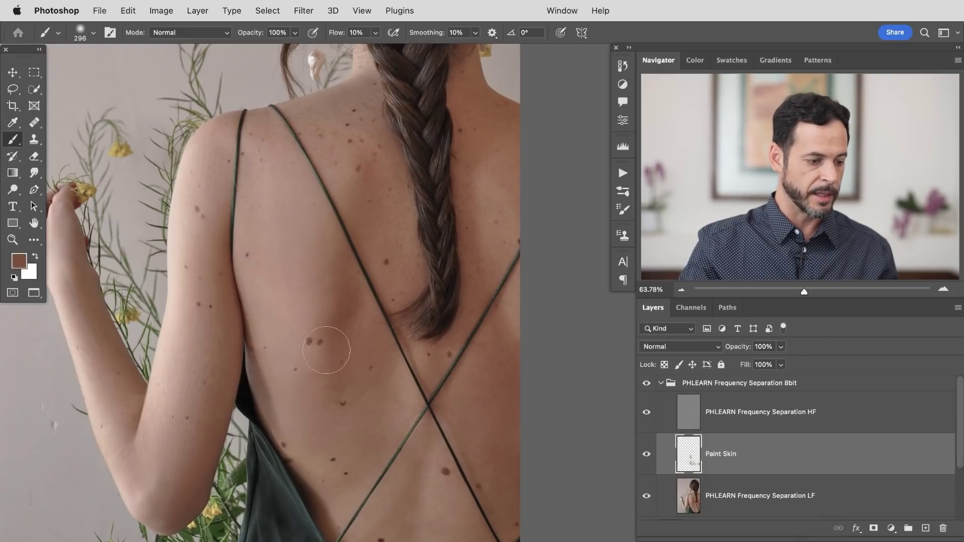
{"action": "left_click", "coordinate": [339, 323], "text": "alt"}
{"action": "left_click", "coordinate": [301, 316], "text": "alt"}
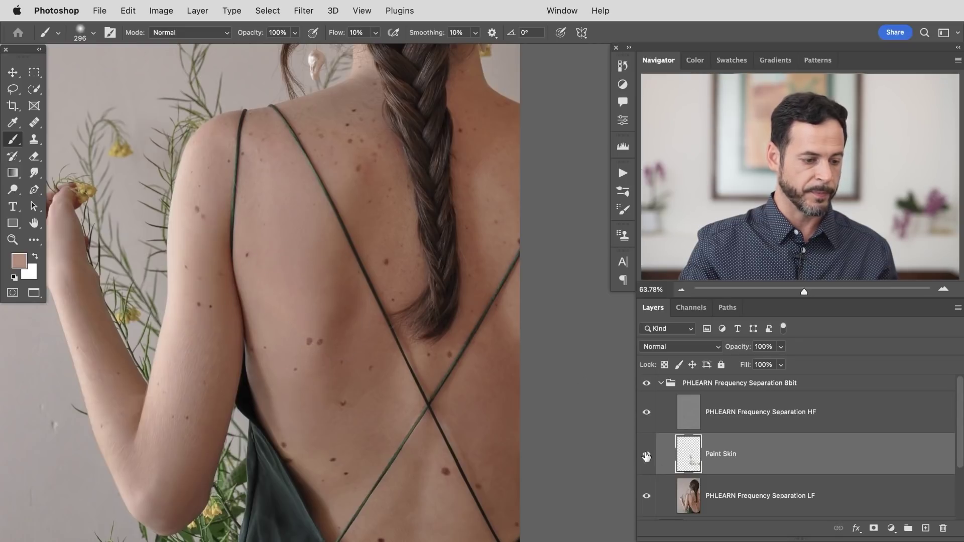
{"action": "left_click", "coordinate": [646, 454]}
{"action": "left_click", "coordinate": [646, 454]}
{"action": "left_click", "coordinate": [646, 454]}
{"action": "left_click", "coordinate": [646, 453]}
- Even out the middle and lower back beside the strap crossing with more sampled tones, and enlarge the brush to 346 px
{"action": "mouse_move", "coordinate": [476, 479]}
{"action": "left_mouse_down"}
{"action": "mouse_move", "coordinate": [439, 480]}
{"action": "mouse_move", "coordinate": [457, 479]}
{"action": "left_mouse_up"}
{"action": "left_click", "coordinate": [425, 410], "text": "alt"}
{"action": "left_click", "coordinate": [413, 390], "text": "alt"}
{"action": "left_click", "coordinate": [405, 392], "text": "alt"}
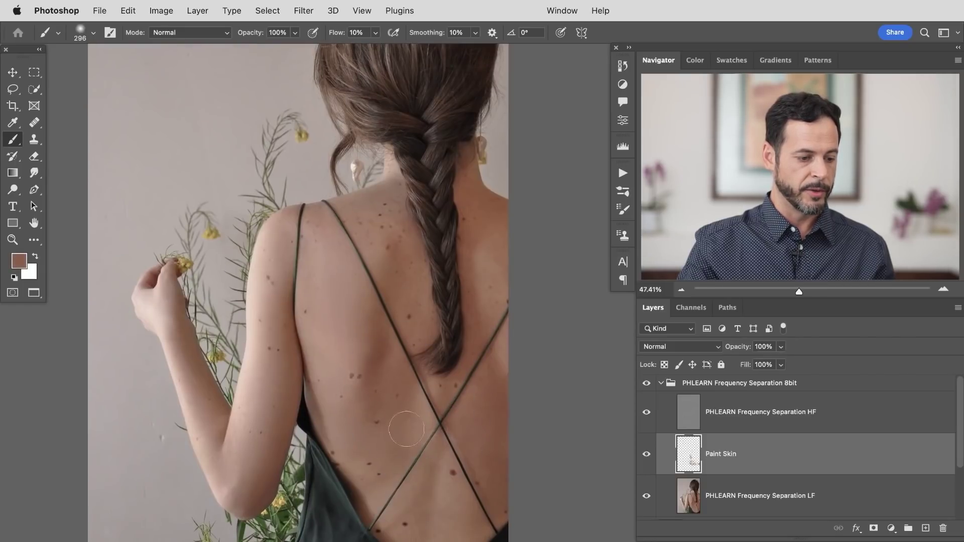
{"action": "mouse_move", "coordinate": [450, 493]}
{"action": "left_mouse_down"}
{"action": "mouse_move", "coordinate": [415, 393]}
{"action": "mouse_move", "coordinate": [424, 396]}
{"action": "mouse_move", "coordinate": [383, 398]}
{"action": "mouse_move", "coordinate": [416, 392]}
{"action": "left_mouse_up"}
{"action": "left_click", "coordinate": [348, 305], "text": "alt"}
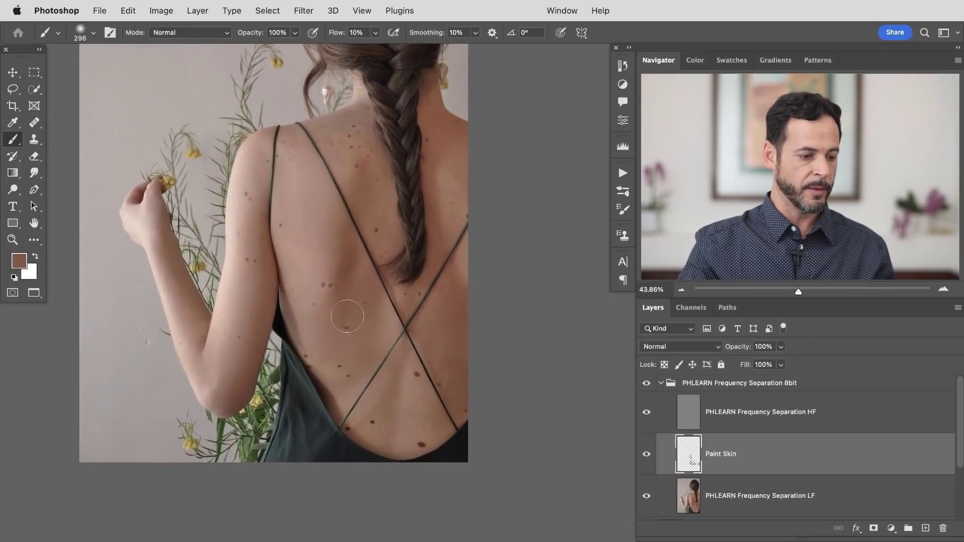
{"action": "key", "text": "bracketright"}
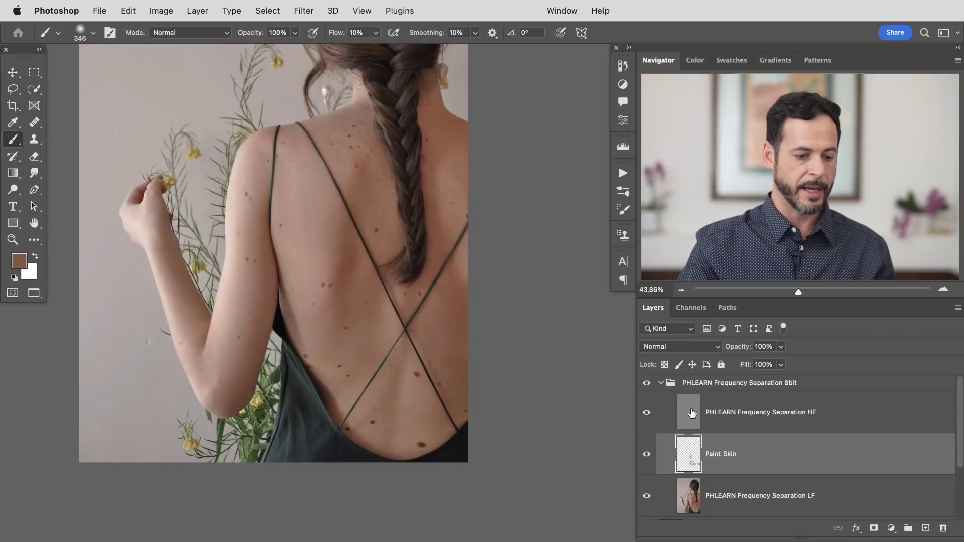
- Collapse the PHLEARN Frequency Separation 8bit group and compare the back with the group and the Healing Brush layer hidden and shown
{"action": "left_click", "coordinate": [662, 383]}
{"action": "left_click", "coordinate": [646, 385]}
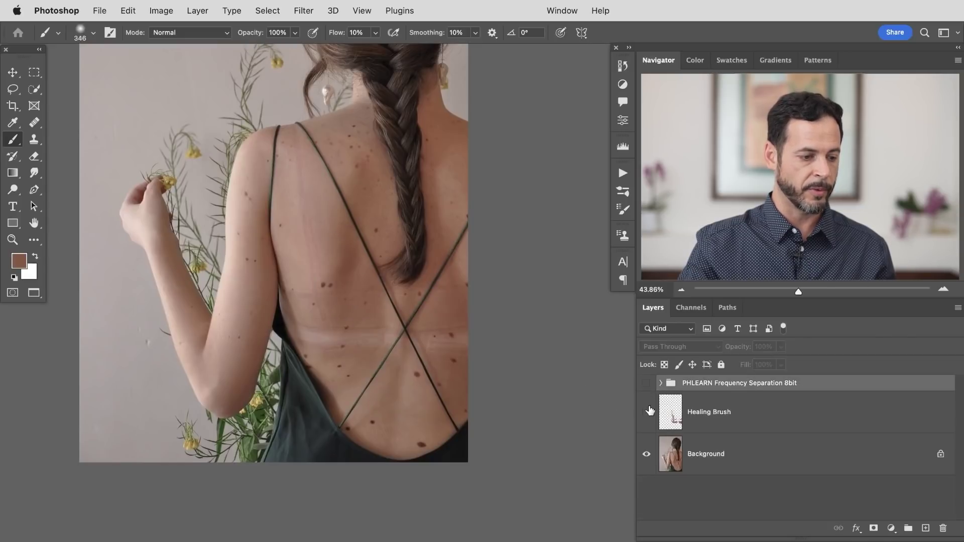
{"action": "left_click", "coordinate": [647, 387]}
{"action": "scroll", "coordinate": [454, 333], "scroll_direction": "up", "scroll_amount": 5}
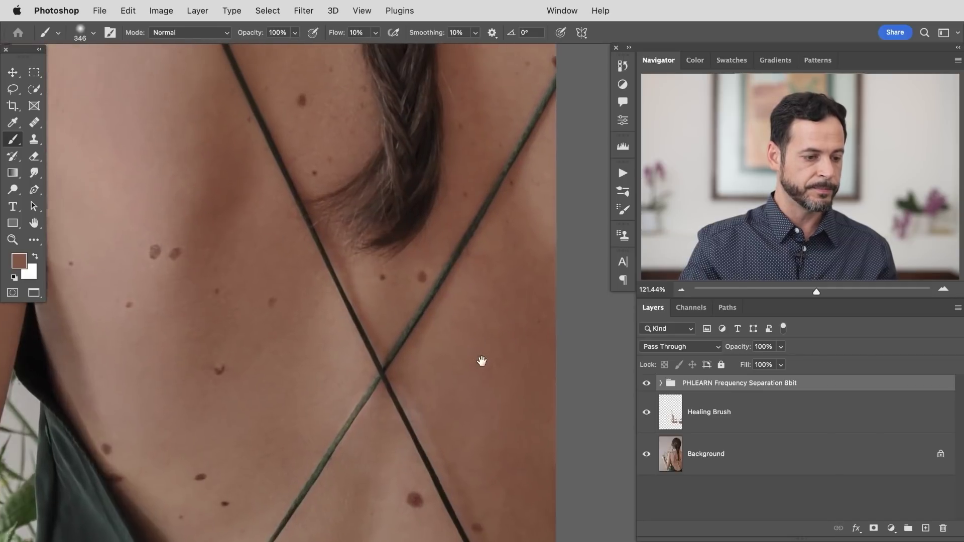
{"action": "left_click_drag", "start_coordinate": [646, 389], "coordinate": [647, 415]}
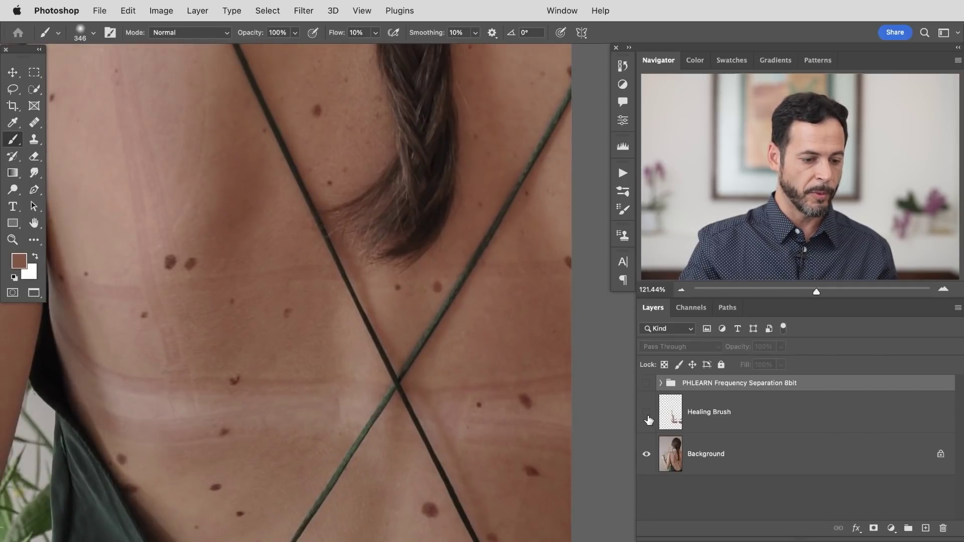
{"action": "left_click", "coordinate": [647, 384]}
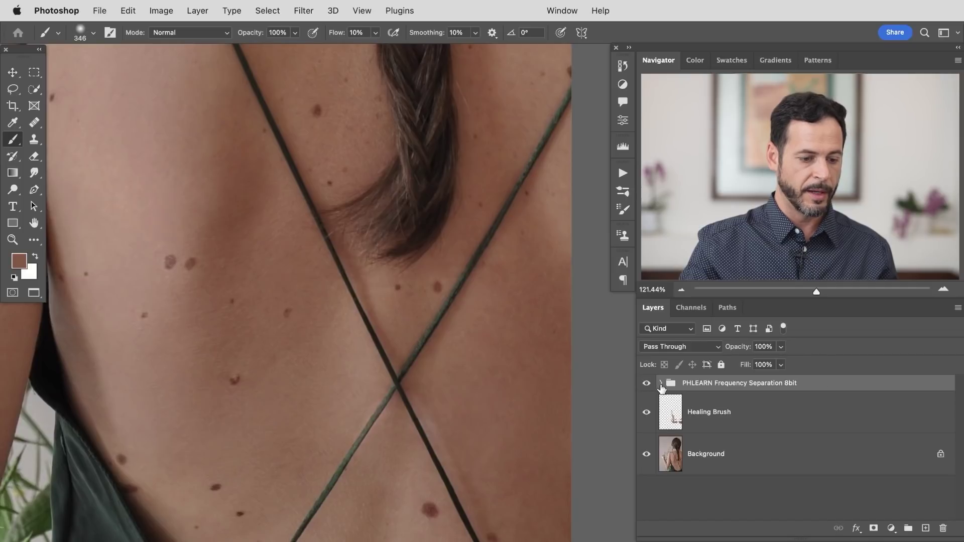
- Expand the frequency separation group, select the PHLEARN Frequency Separation HF layer and check its texture by switching its visibility
{"action": "left_click", "coordinate": [661, 383]}
{"action": "left_click", "coordinate": [724, 412]}
{"action": "left_click", "coordinate": [648, 415]}
{"action": "left_click", "coordinate": [647, 416]}
{"action": "left_click", "coordinate": [647, 415]}
{"action": "left_click", "coordinate": [648, 417]}
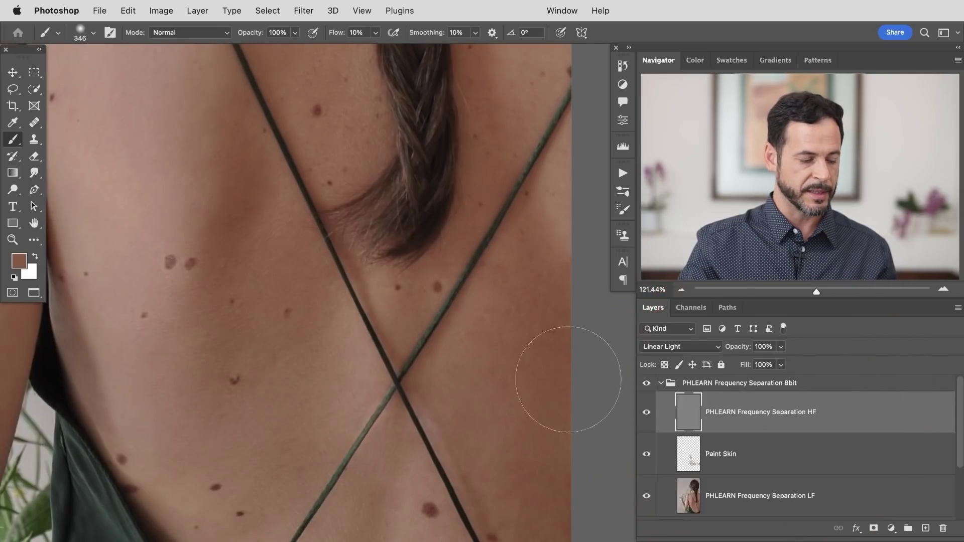
- Set up the Clone Stamp at 87 px with sampling from Current Layer, and sample the strap below the crossing as source
{"action": "key", "text": "s"}
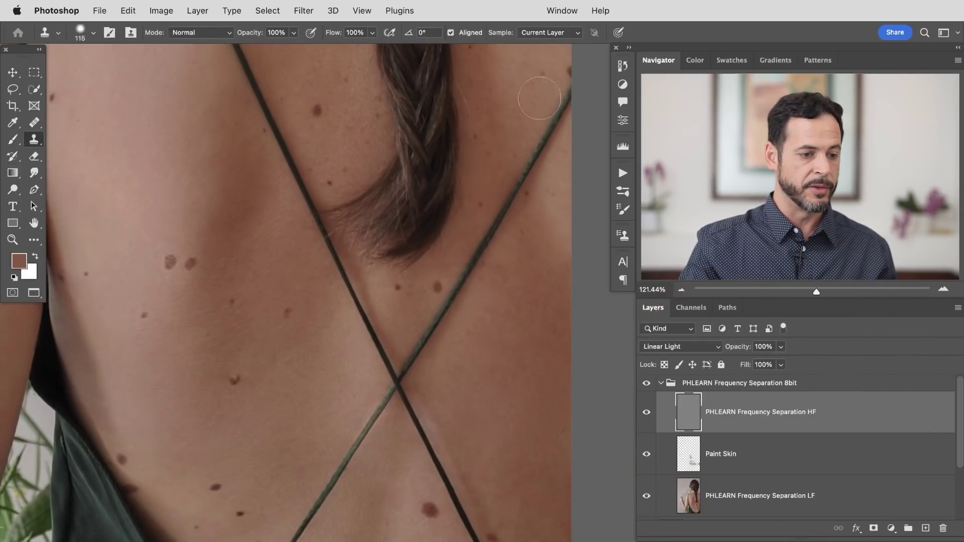
{"action": "left_click", "coordinate": [536, 35]}
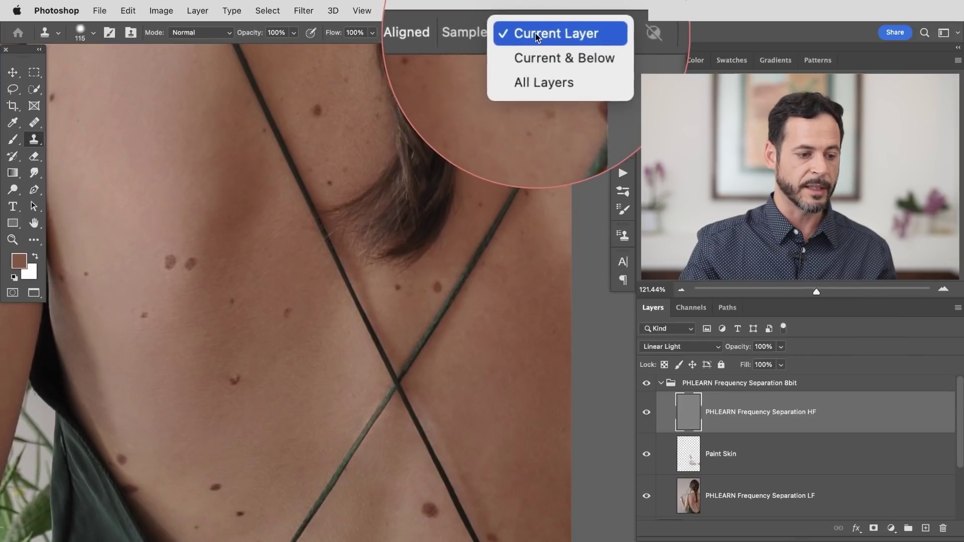
{"action": "left_click", "coordinate": [535, 34]}
{"action": "left_click_drag", "start_coordinate": [462, 248], "coordinate": [443, 269]}
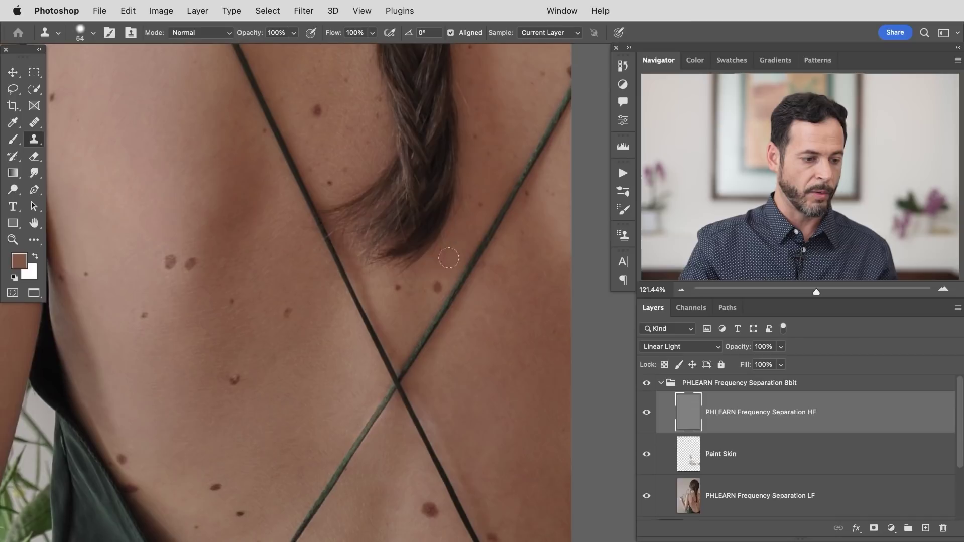
{"action": "left_click_drag", "start_coordinate": [454, 362], "coordinate": [467, 362]}
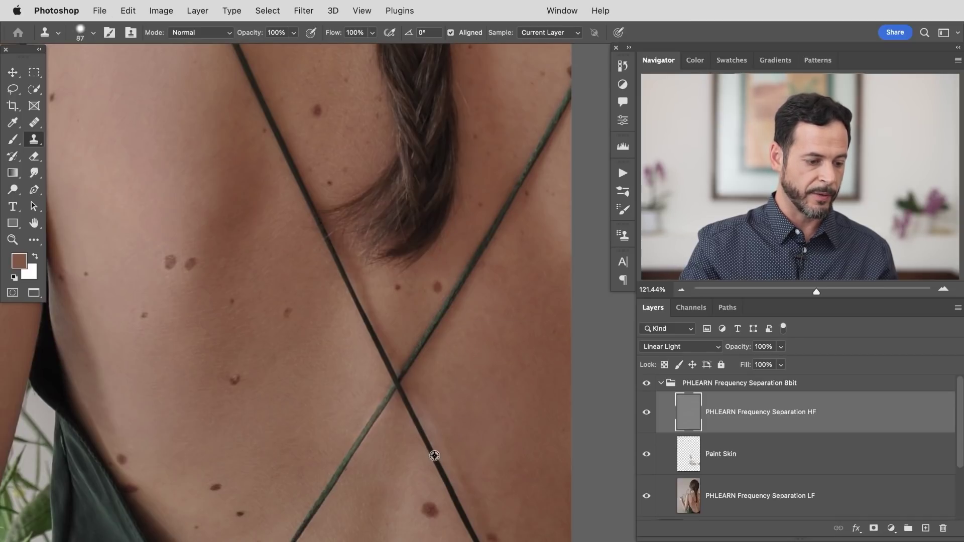
{"action": "left_click", "coordinate": [434, 455], "text": "alt"}
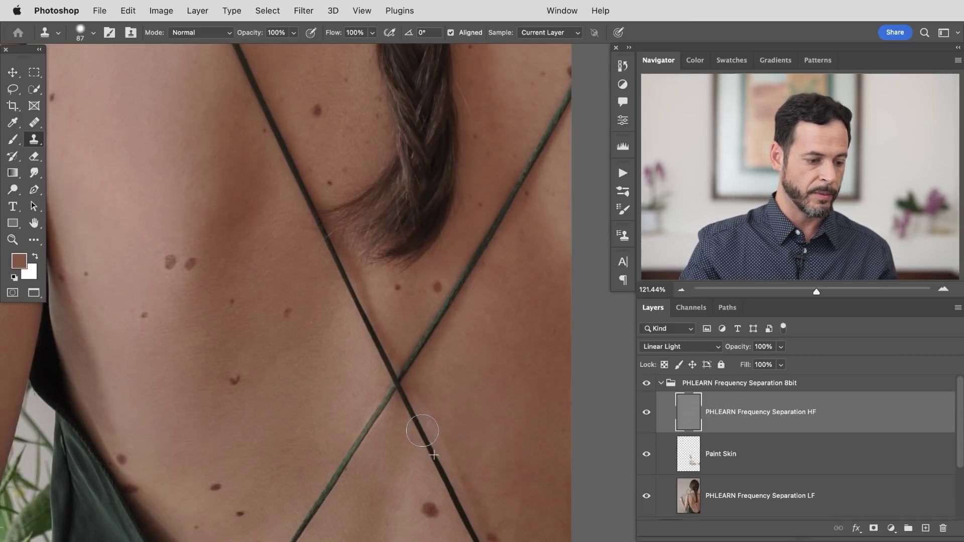
- Collapse the frequency separation group and examine the lower back skin close up with the group hidden and shown
{"action": "scroll", "coordinate": [265, 474], "scroll_direction": "up", "scroll_amount": 5}
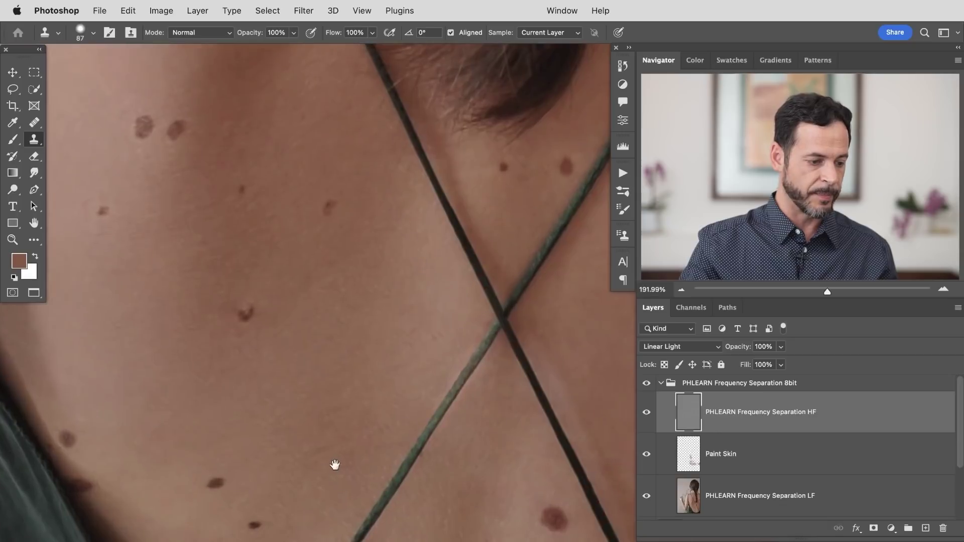
{"action": "left_click_drag", "start_coordinate": [335, 465], "coordinate": [426, 465]}
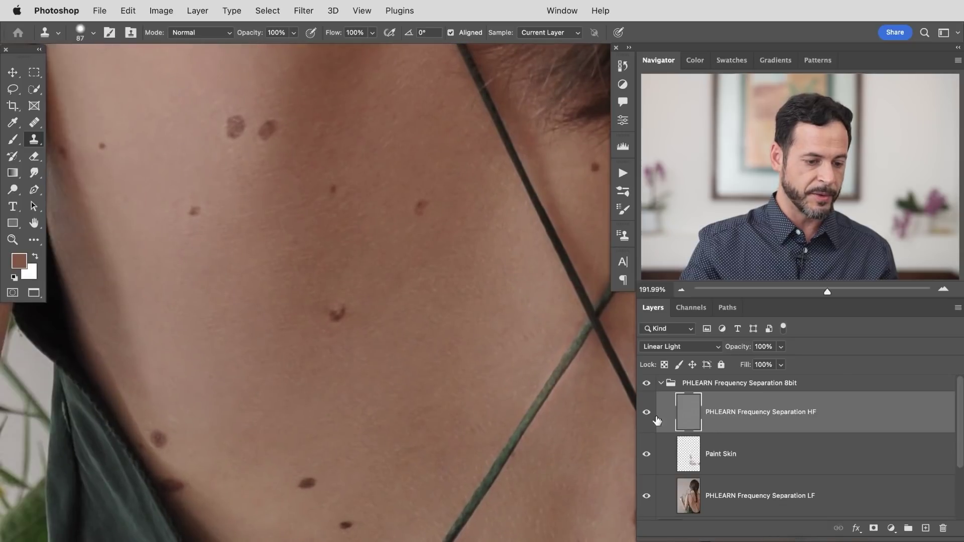
{"action": "left_click", "coordinate": [659, 384]}
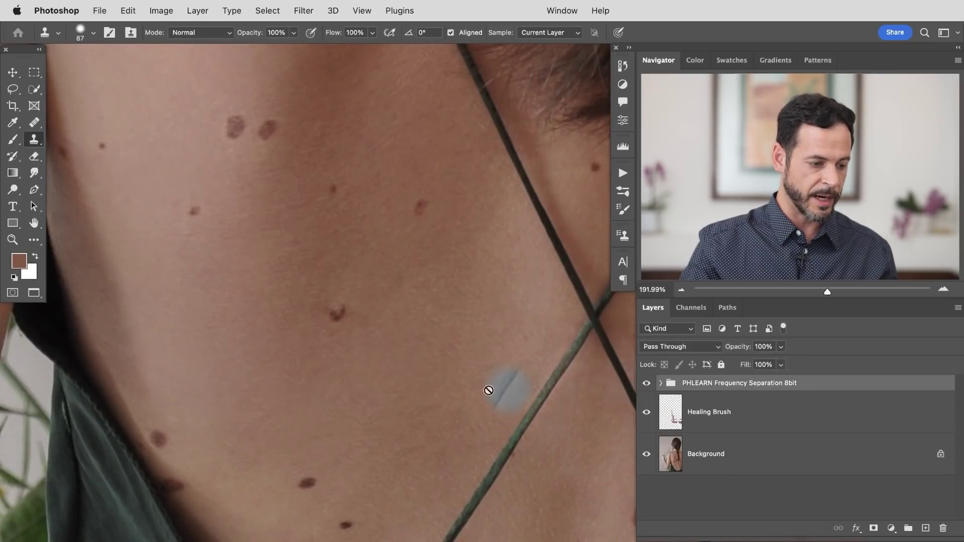
{"action": "key", "text": "v"}
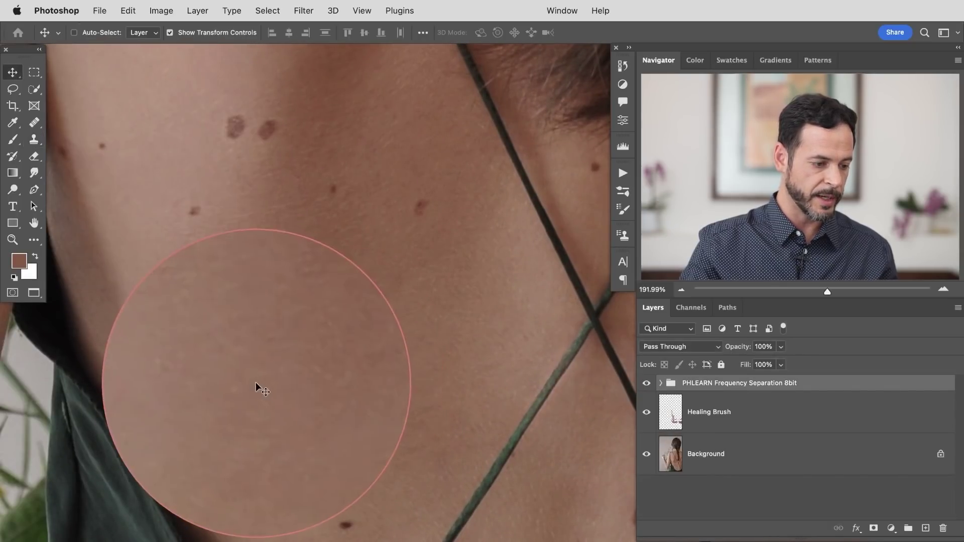
{"action": "left_click", "coordinate": [646, 383]}
{"action": "left_click", "coordinate": [647, 384]}
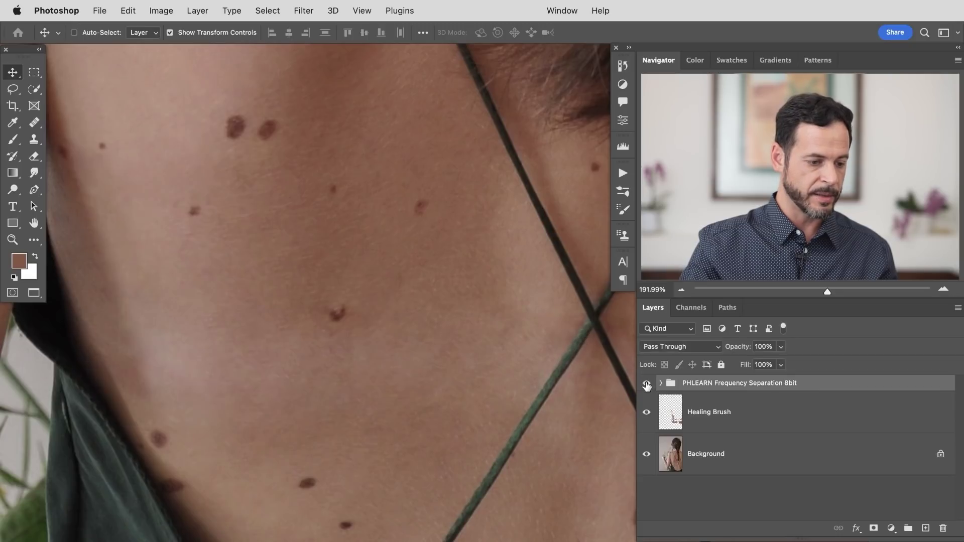
{"action": "left_click", "coordinate": [646, 384]}
{"action": "left_click", "coordinate": [647, 384]}
{"action": "scroll", "coordinate": [519, 387], "scroll_direction": "down", "scroll_amount": 5}
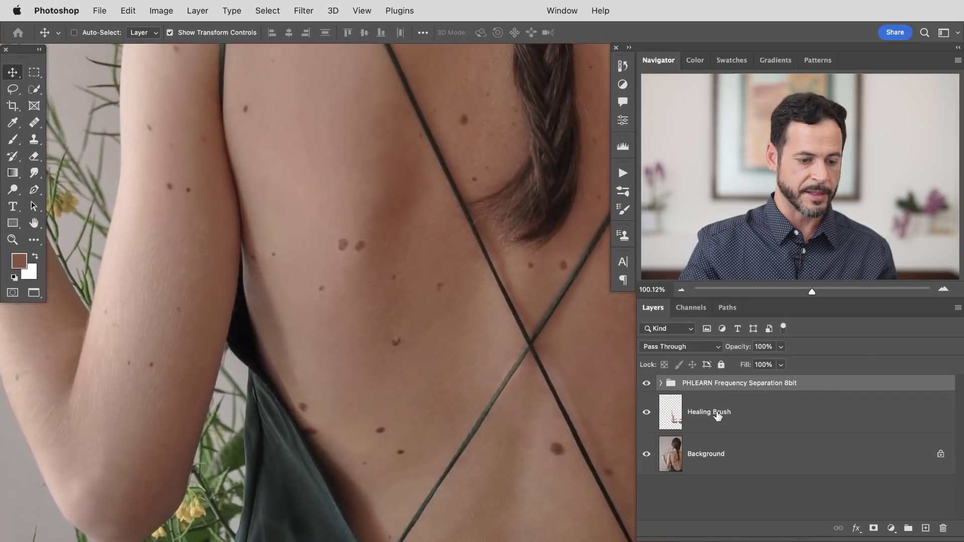
- Group the PHLEARN Frequency Separation 8bit group with the Healing Brush layer, and compare the retouch with the combined group hidden
{"action": "left_click", "coordinate": [710, 415], "text": "shift"}
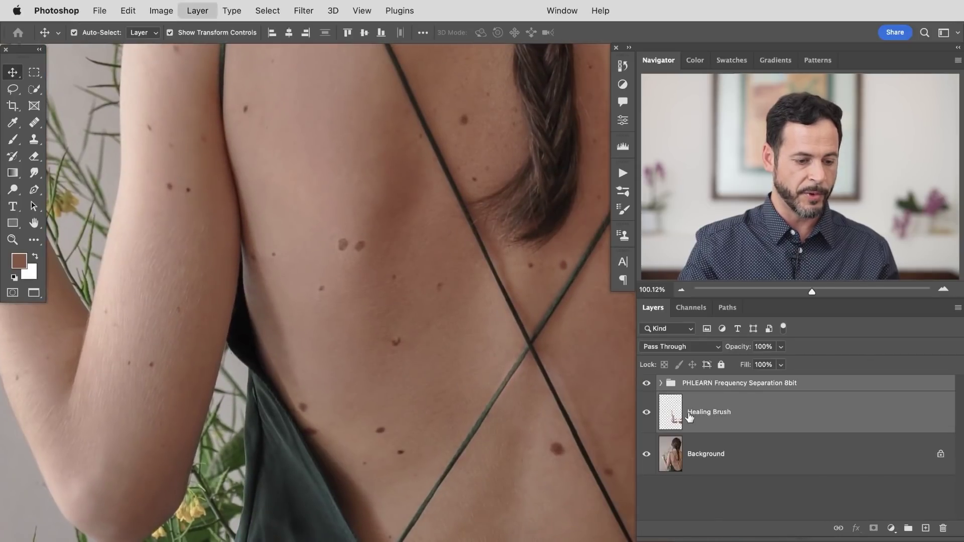
{"action": "key", "text": "ctrl+g"}
{"action": "scroll", "coordinate": [514, 393], "scroll_direction": "up", "scroll_amount": 5}
{"action": "left_click", "coordinate": [646, 385]}
{"action": "left_click", "coordinate": [647, 386]}
{"action": "left_click", "coordinate": [647, 386]}
{"action": "left_click", "coordinate": [647, 386]}
- Compare the shoulder, the upper back and the paired moles close up with Group 1 hidden and shown
{"action": "left_click_drag", "start_coordinate": [351, 289], "coordinate": [506, 440]}
{"action": "left_click", "coordinate": [647, 384]}
{"action": "left_click", "coordinate": [646, 384]}
{"action": "left_click", "coordinate": [646, 384]}
{"action": "left_click", "coordinate": [647, 384]}
{"action": "left_click", "coordinate": [646, 385]}
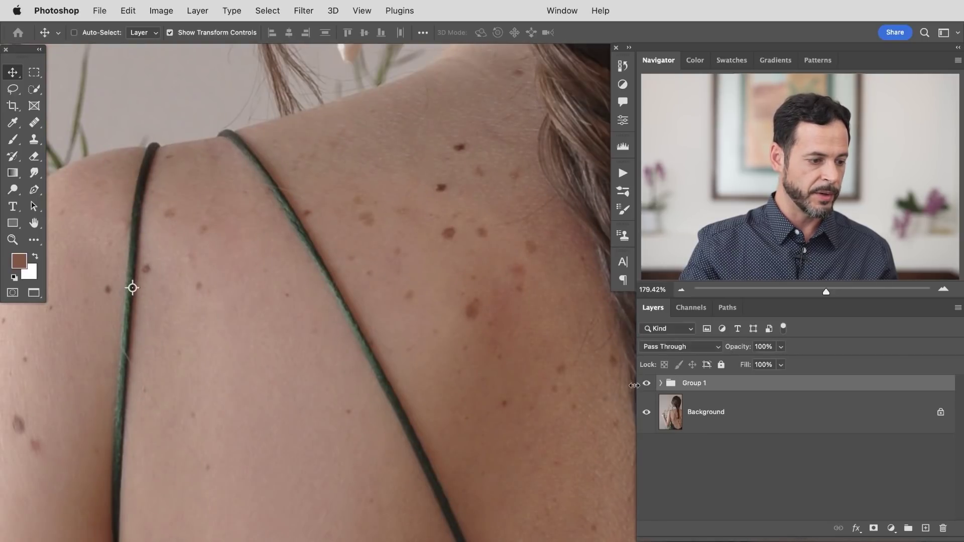
{"action": "left_click_drag", "start_coordinate": [402, 519], "coordinate": [452, 351]}
{"action": "left_click", "coordinate": [647, 383]}
{"action": "left_click", "coordinate": [647, 384]}
{"action": "left_click", "coordinate": [647, 383]}
{"action": "left_click", "coordinate": [386, 483], "text": "super"}
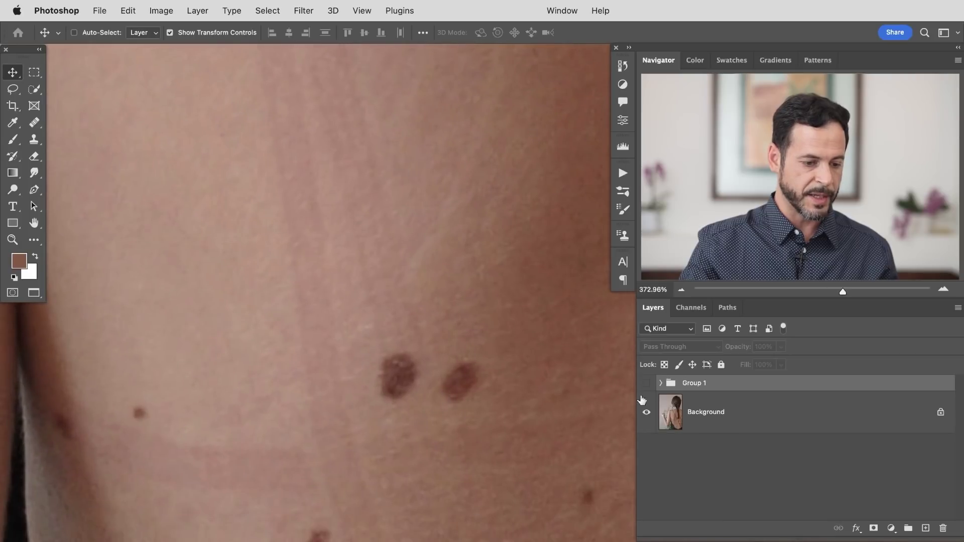
{"action": "left_click", "coordinate": [647, 385]}
{"action": "left_click", "coordinate": [646, 385]}
{"action": "left_click", "coordinate": [648, 387]}
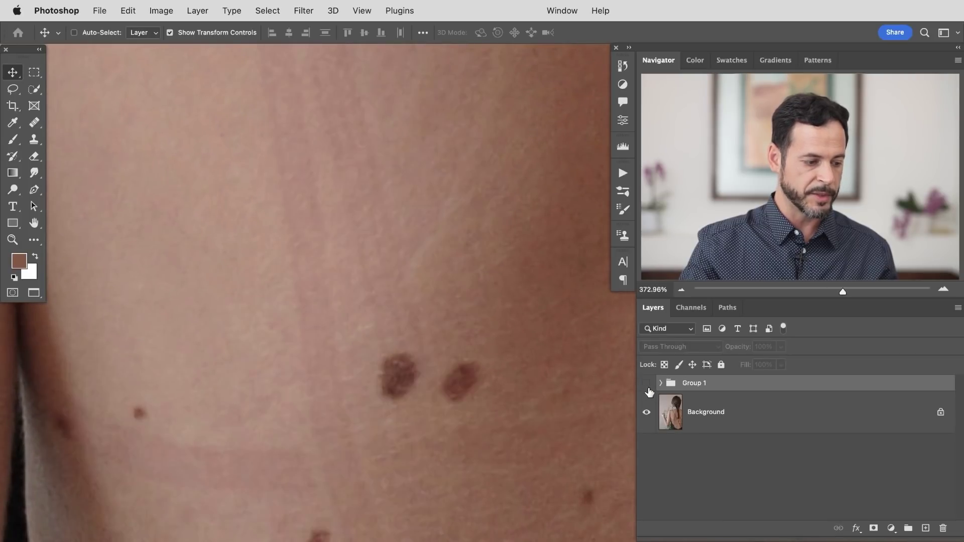
{"action": "left_click", "coordinate": [646, 384]}
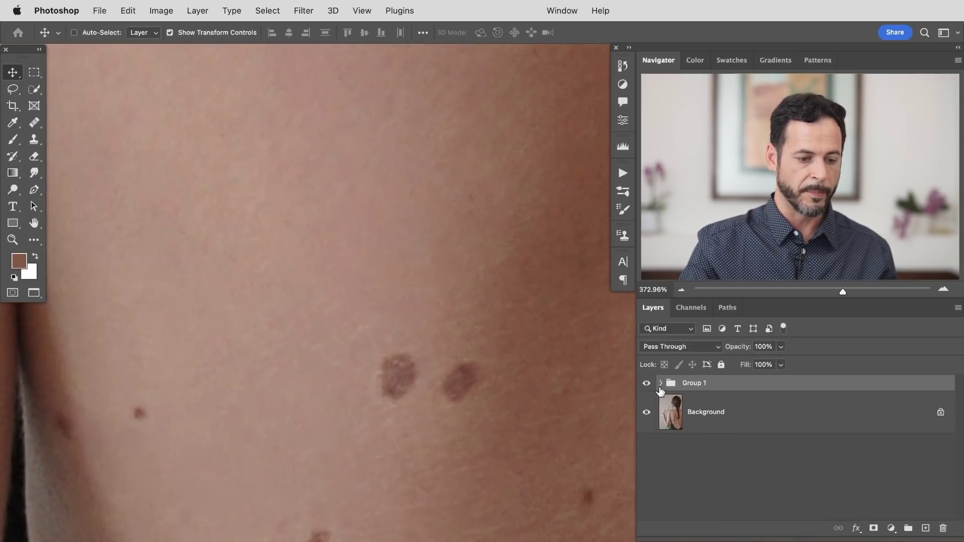
- Add a mask to Group 1 and paint black over the paired moles with a 24 px brush at 70% flow to restore them
{"action": "left_click", "coordinate": [873, 528]}
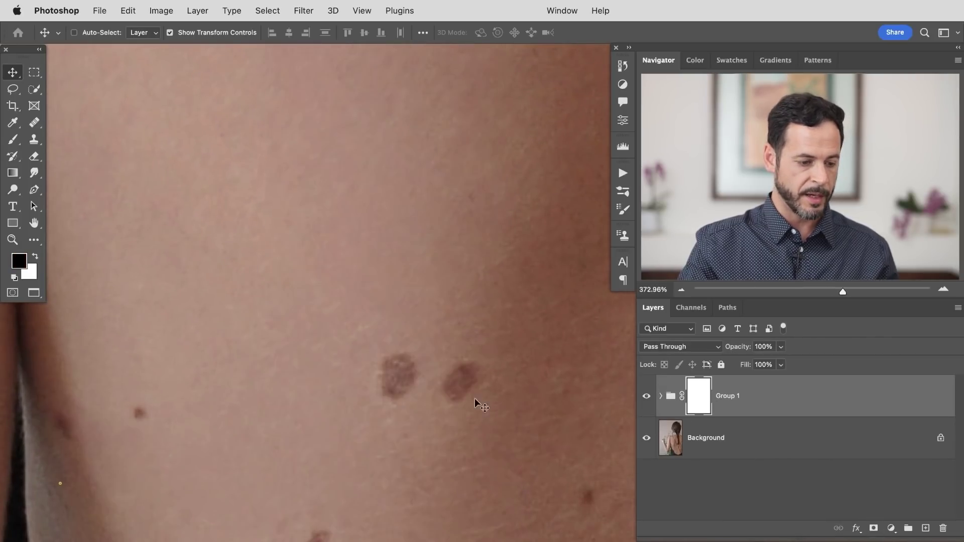
{"action": "key", "text": "b"}
{"action": "left_click_drag", "start_coordinate": [418, 391], "coordinate": [5, 391]}
{"action": "mouse_move", "coordinate": [395, 376]}
{"action": "left_mouse_down"}
{"action": "mouse_move", "coordinate": [419, 380]}
{"action": "mouse_move", "coordinate": [409, 380]}
{"action": "left_mouse_up"}
{"action": "key", "text": "shift+7"}
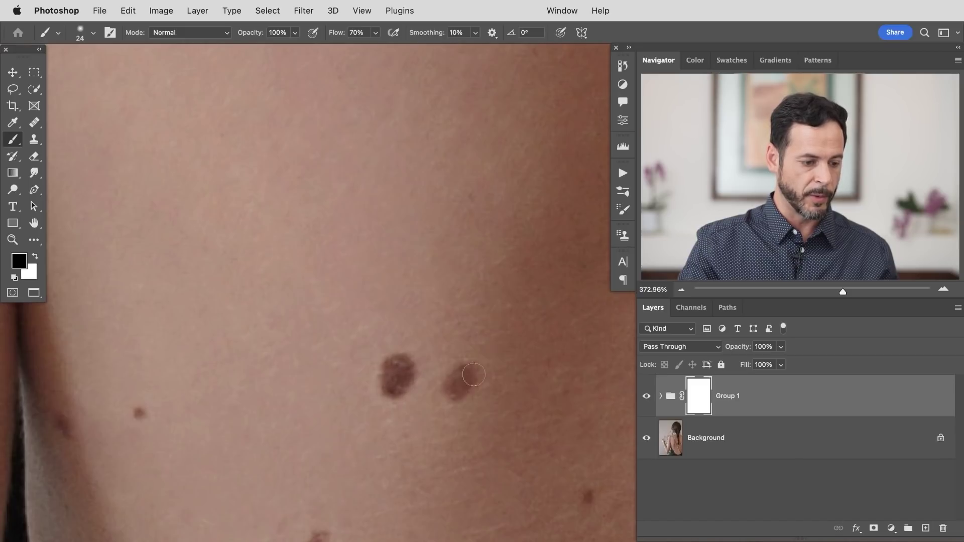
{"action": "left_click", "coordinate": [647, 396]}
{"action": "left_click", "coordinate": [647, 396]}
- Restore the smaller moles below the pair in black on the Group 1 mask, comparing with the group hidden
{"action": "left_click_drag", "start_coordinate": [342, 510], "coordinate": [414, 396]}
{"action": "left_click_drag", "start_coordinate": [602, 487], "coordinate": [374, 388]}
{"action": "left_click", "coordinate": [647, 395]}
{"action": "left_click", "coordinate": [646, 396]}
{"action": "left_click", "coordinate": [647, 396]}
{"action": "left_click", "coordinate": [646, 396]}
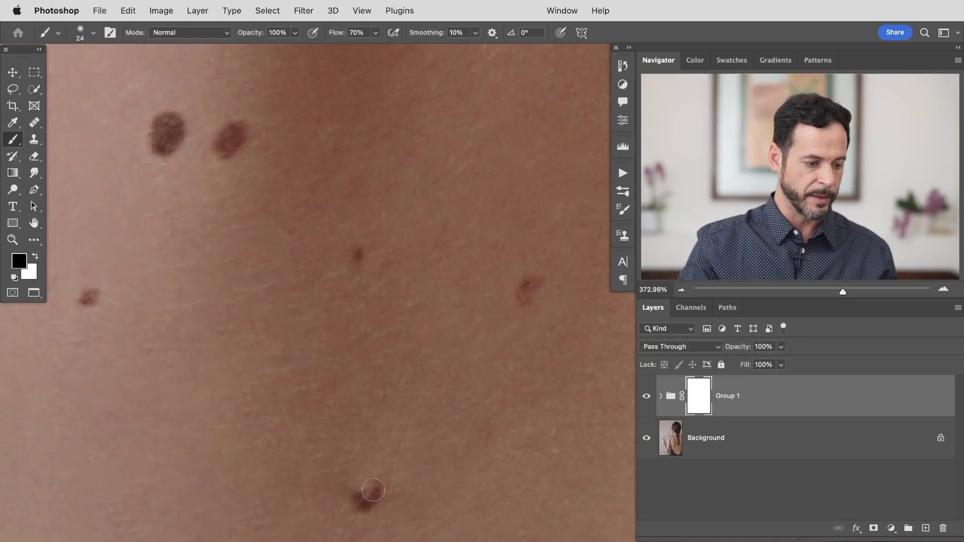
{"action": "left_click_drag", "start_coordinate": [522, 363], "coordinate": [443, 223]}
{"action": "left_click_drag", "start_coordinate": [442, 365], "coordinate": [494, 331]}
- Compare the strap marks and moles on the lower back beside the dress with Group 1 hidden and shown
{"action": "left_click", "coordinate": [646, 396]}
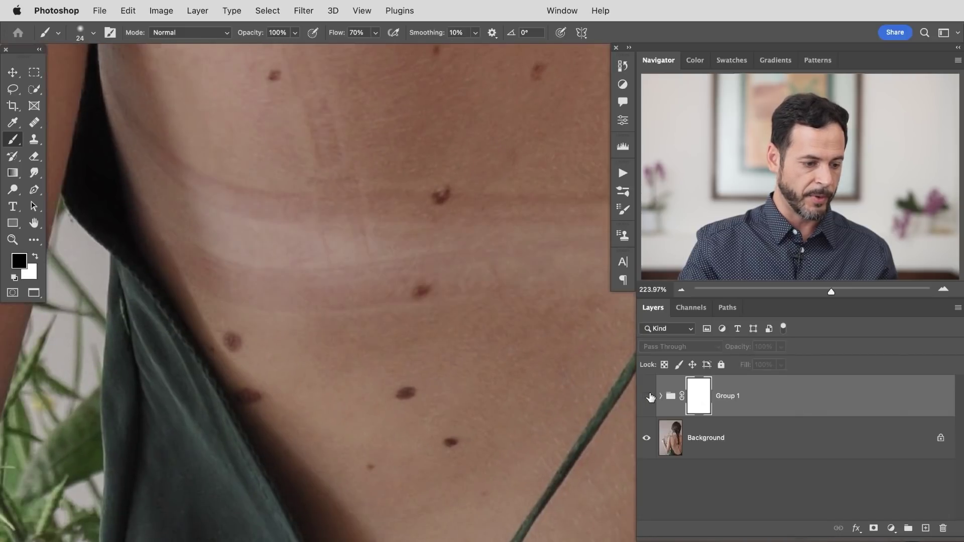
{"action": "left_click", "coordinate": [646, 396]}
{"action": "left_click", "coordinate": [647, 396]}
{"action": "left_click", "coordinate": [648, 396]}
{"action": "left_click", "coordinate": [647, 397]}
{"action": "left_click", "coordinate": [647, 396]}
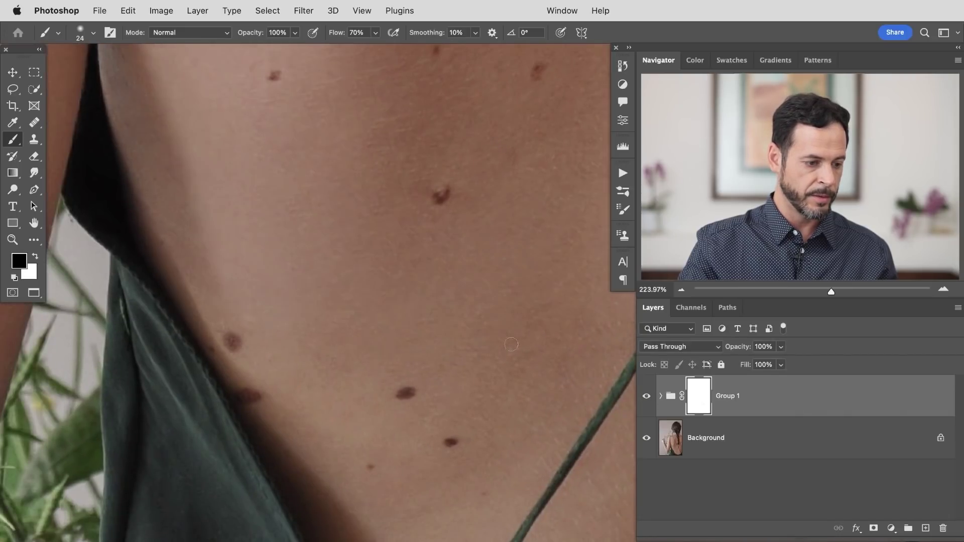
{"action": "left_click", "coordinate": [647, 396]}
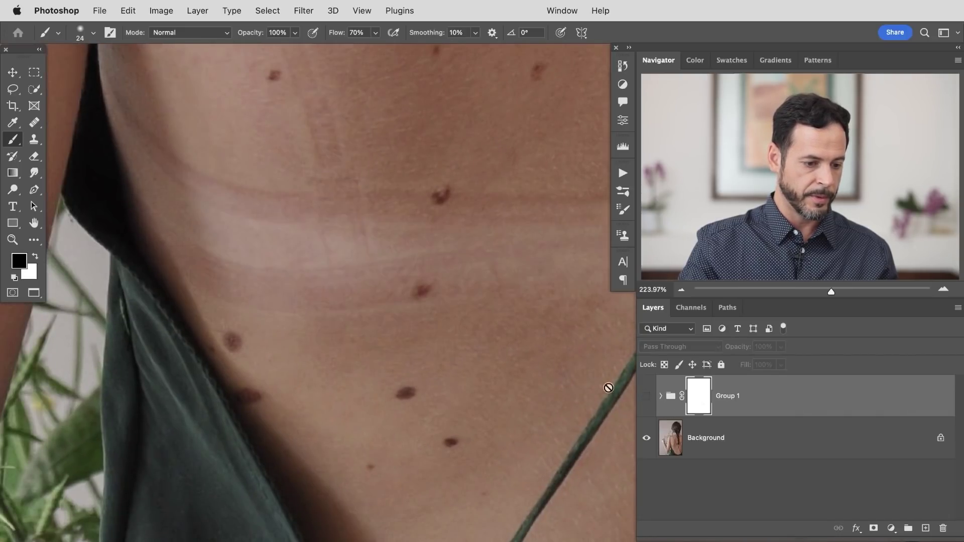
- Show Group 1 and paint black on its mask over the faded lower-back mole and the upper mole right of the strap crossing
{"action": "left_click", "coordinate": [646, 399]}
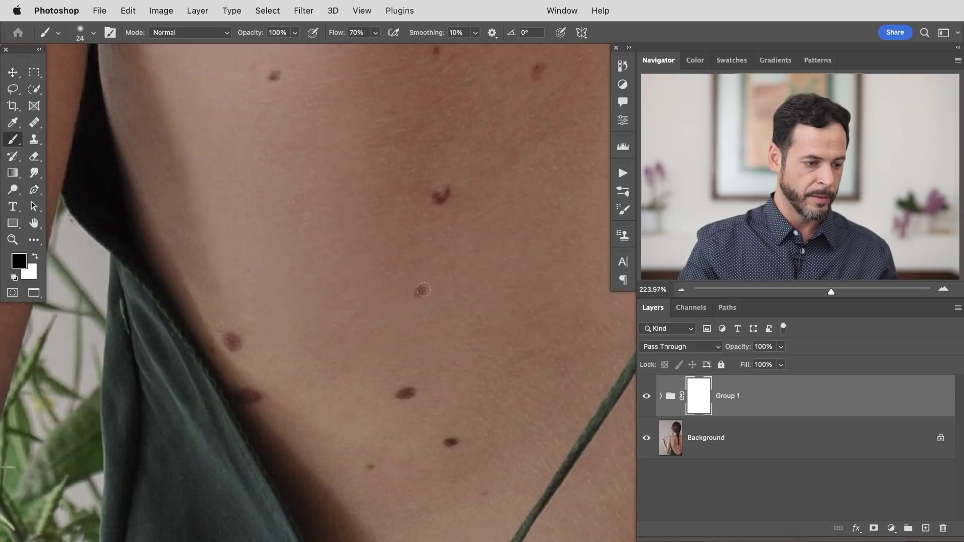
{"action": "left_click_drag", "start_coordinate": [540, 372], "coordinate": [304, 426]}
{"action": "left_click", "coordinate": [652, 395]}
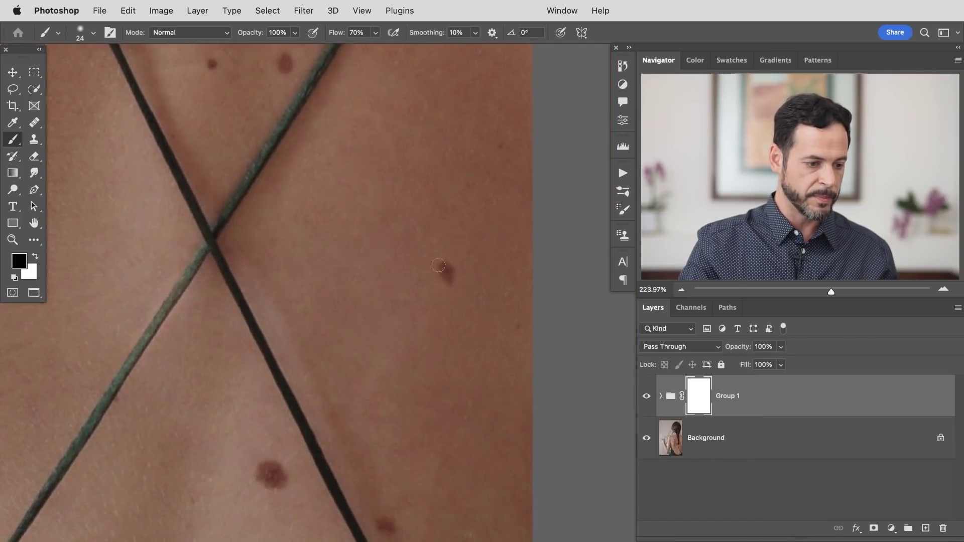
{"action": "key", "text": "x"}
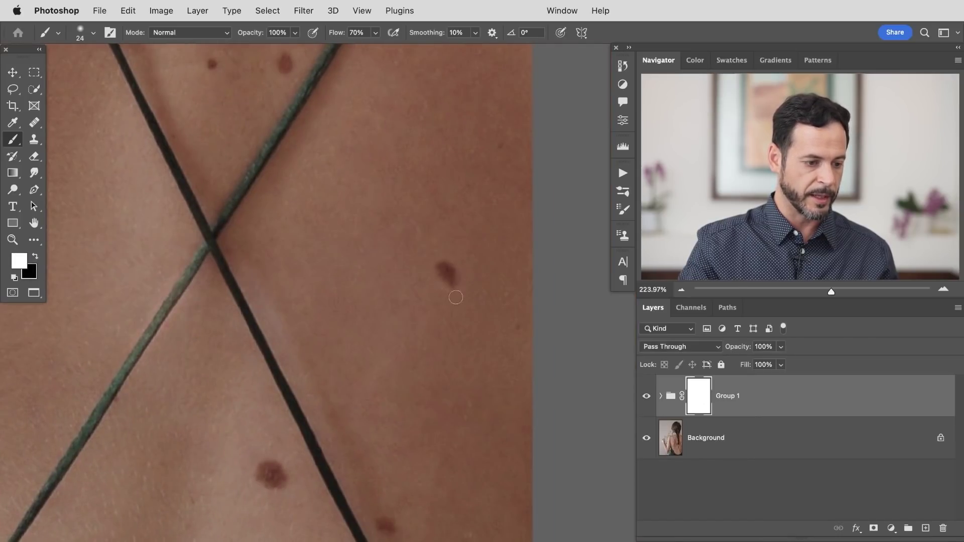
- Restore the small mole and the lower mole right of the strap crossing in black on the Group 1 mask, comparing with the group hidden
{"action": "left_click", "coordinate": [646, 396]}
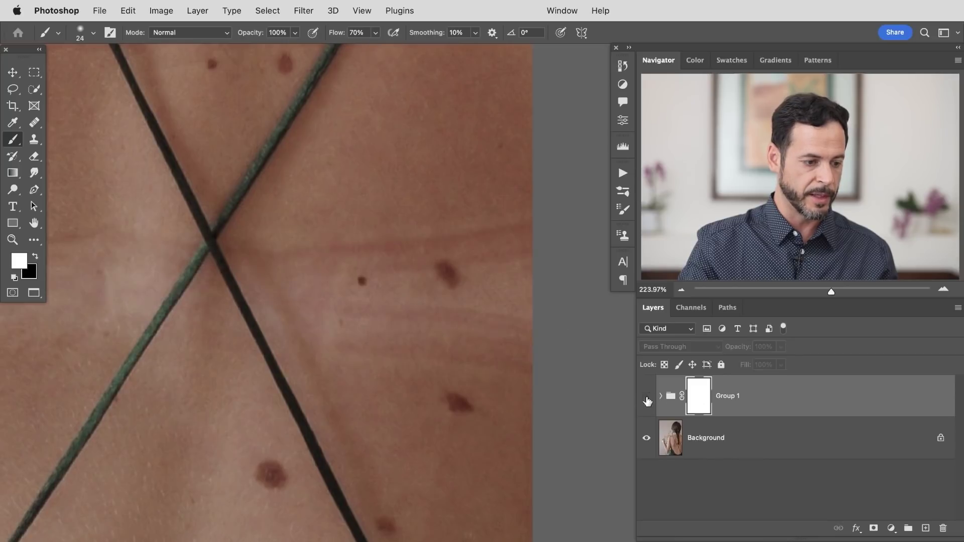
{"action": "key", "text": "x"}
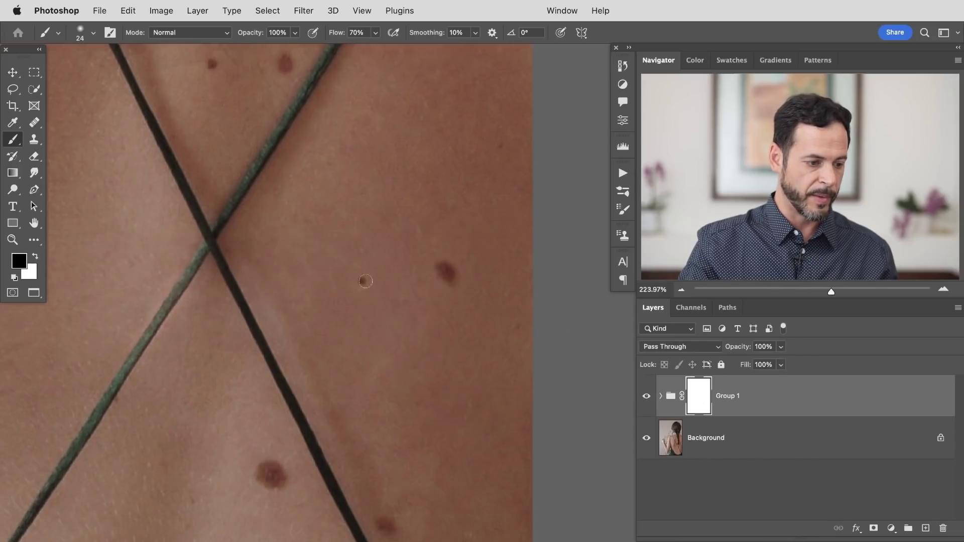
{"action": "key", "text": "x"}
{"action": "key", "text": "x"}
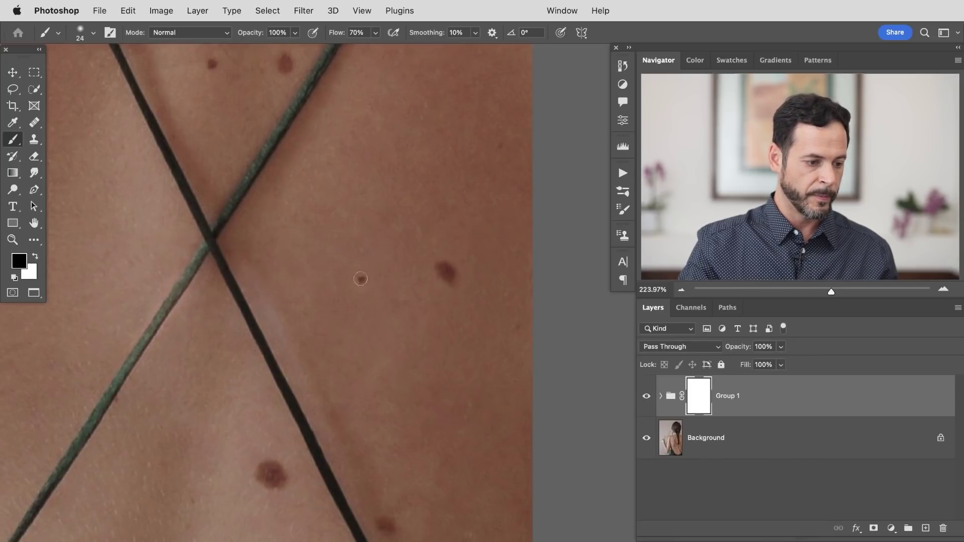
{"action": "left_click", "coordinate": [646, 396]}
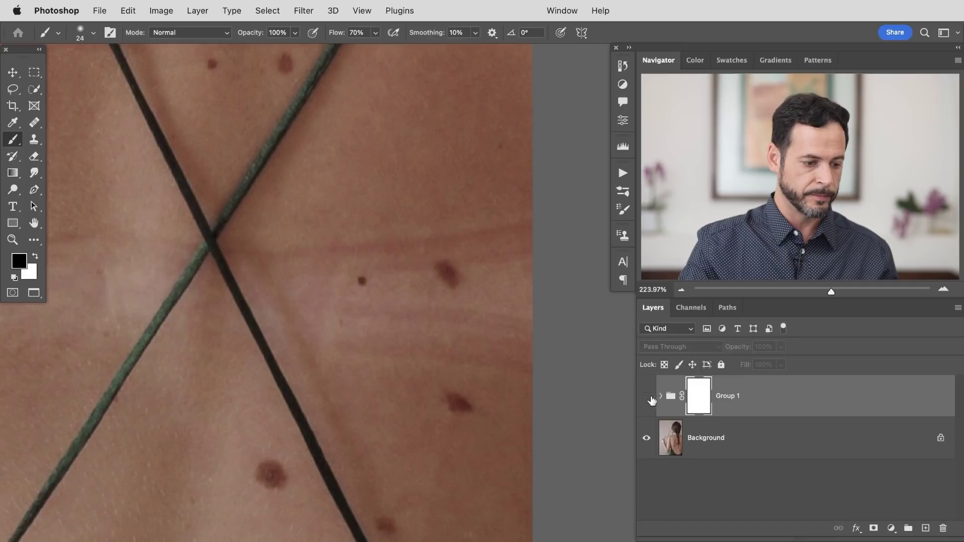
{"action": "left_click", "coordinate": [646, 396]}
{"action": "key", "text": "x"}
{"action": "key", "text": "x"}
{"action": "left_click_drag", "start_coordinate": [454, 401], "coordinate": [459, 406]}
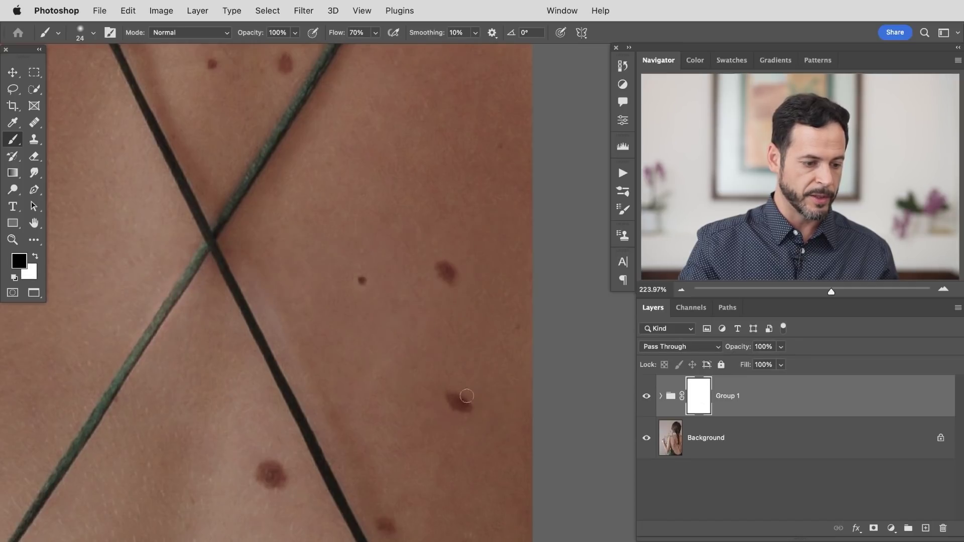
{"action": "key", "text": "x"}
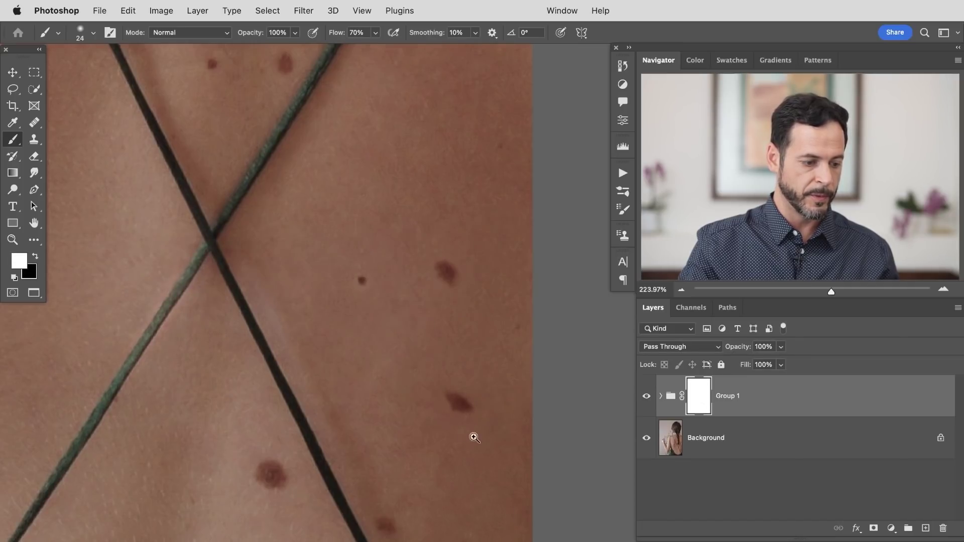
- Compare the strap marks and moles across the middle of the back with Group 1 hidden and shown
{"action": "scroll", "coordinate": [471, 437], "scroll_direction": "down", "scroll_amount": 5}
{"action": "left_click_drag", "start_coordinate": [413, 429], "coordinate": [447, 447]}
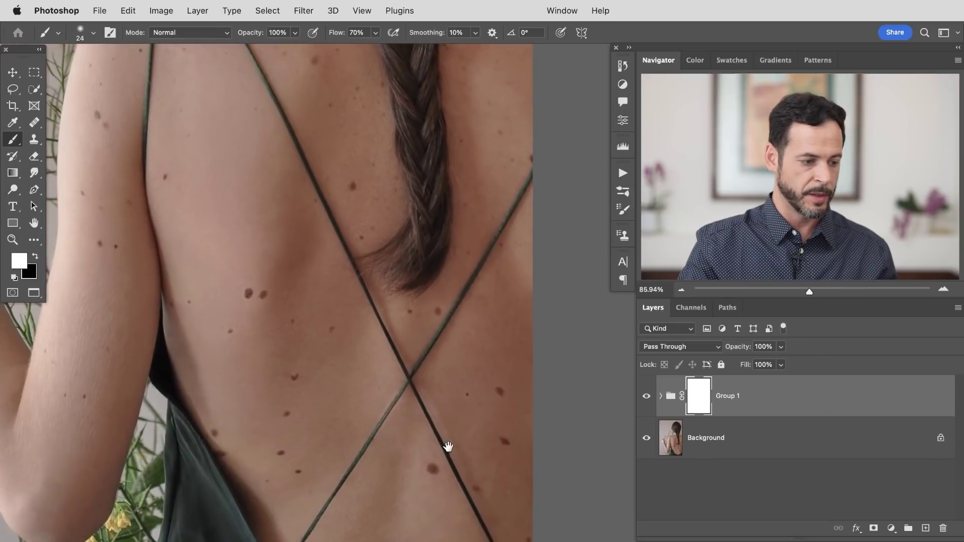
{"action": "left_click", "coordinate": [646, 395]}
{"action": "left_click", "coordinate": [645, 395]}
{"action": "left_click", "coordinate": [646, 397]}
{"action": "left_click", "coordinate": [646, 396]}
{"action": "left_click", "coordinate": [646, 396]}
{"action": "left_click", "coordinate": [646, 396]}
- Restore the mole at the back's right edge and the one left of the strap crossing in black on the mask, comparing with Group 1 hidden
{"action": "key", "text": "x"}
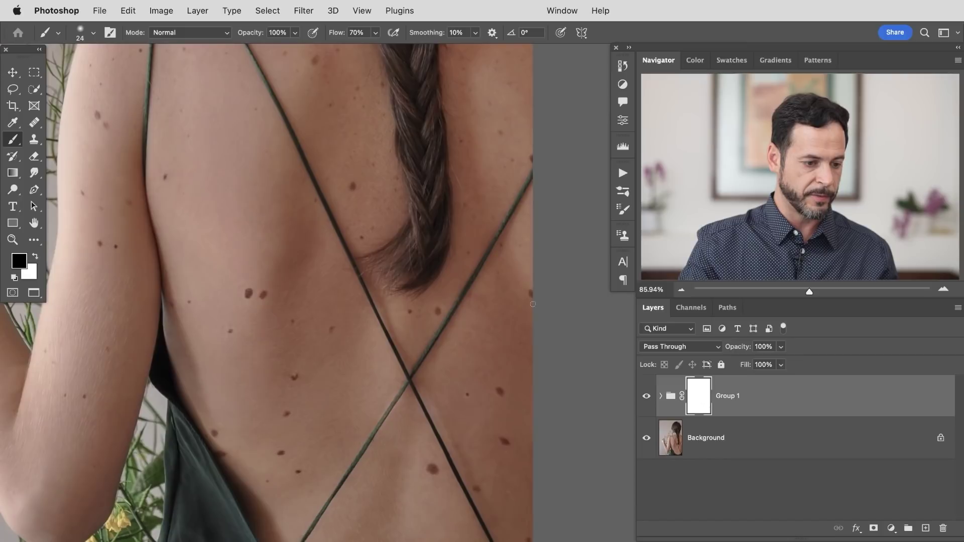
{"action": "left_click", "coordinate": [646, 396]}
{"action": "left_click", "coordinate": [646, 397]}
{"action": "left_click", "coordinate": [646, 397]}
{"action": "left_click", "coordinate": [646, 397]}
{"action": "left_click", "coordinate": [646, 396]}
{"action": "left_click", "coordinate": [649, 400]}
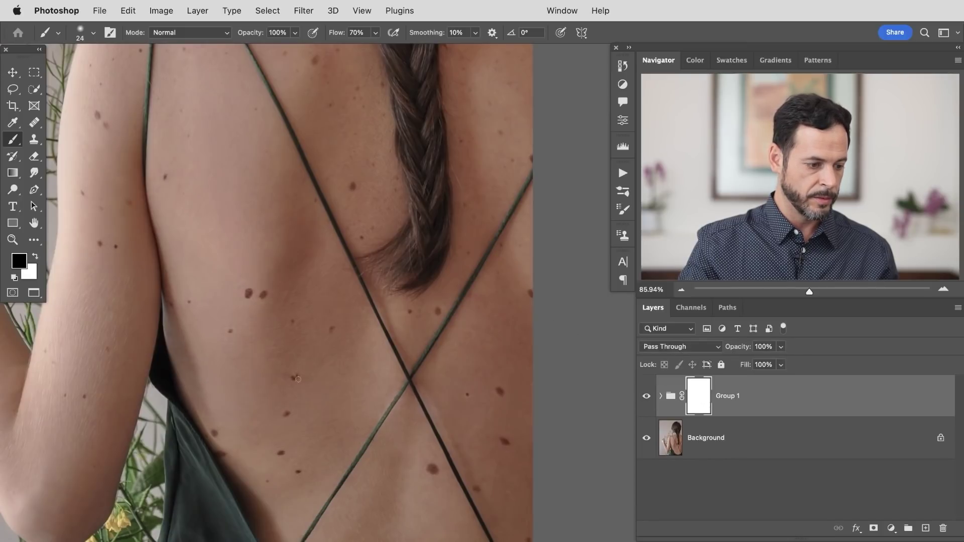
{"action": "key", "text": "x"}
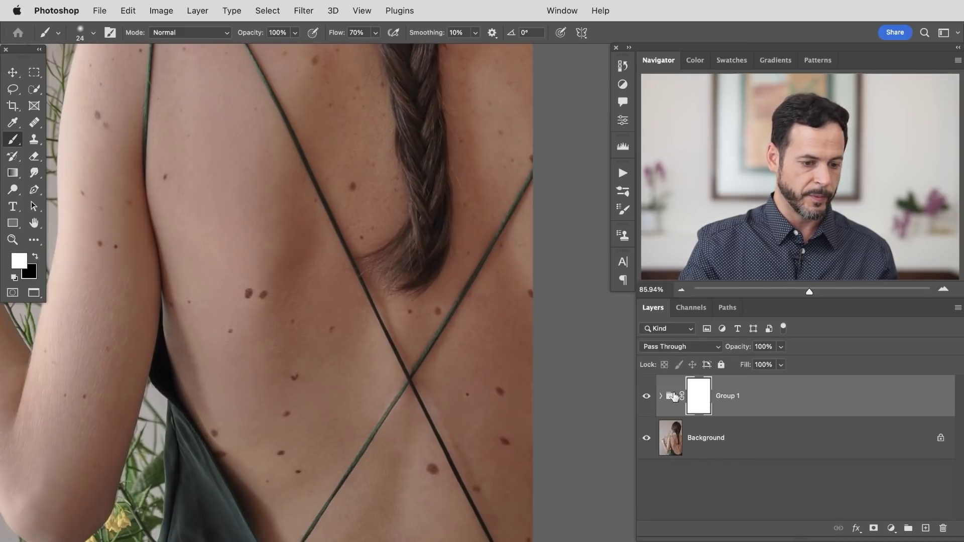
- Compare the retouched skin with the original by repeatedly hiding and showing Group 1, including a wider view of the whole back
{"action": "left_click", "coordinate": [647, 399]}
{"action": "left_click", "coordinate": [647, 399]}
{"action": "left_click", "coordinate": [647, 399]}
{"action": "left_click", "coordinate": [647, 399]}
{"action": "left_click", "coordinate": [647, 399]}
{"action": "left_click", "coordinate": [648, 402]}
{"action": "left_click", "coordinate": [648, 402]}
{"action": "left_click", "coordinate": [648, 403]}
{"action": "left_click", "coordinate": [649, 404]}
{"action": "left_click", "coordinate": [650, 406]}
{"action": "scroll", "coordinate": [460, 408], "scroll_direction": "down", "scroll_amount": 5}
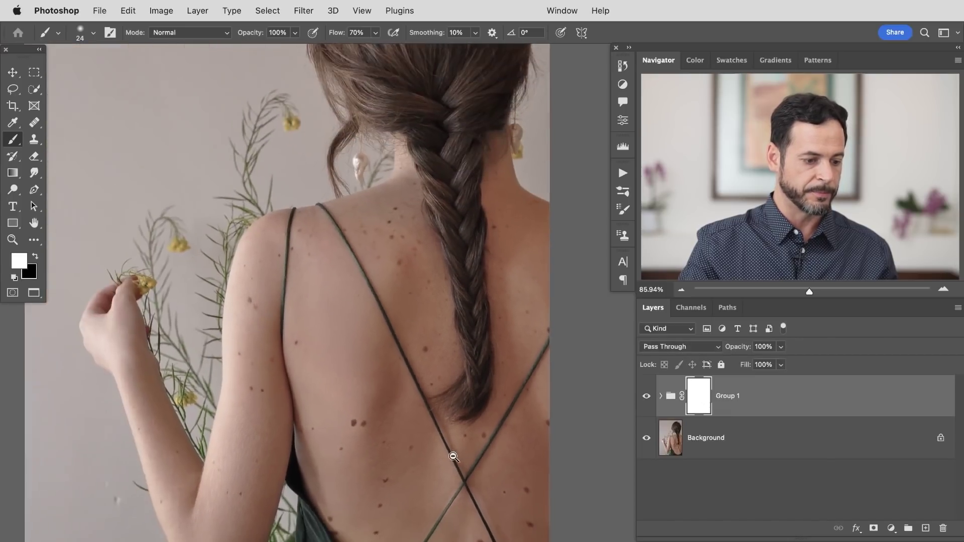
{"action": "left_click_drag", "start_coordinate": [461, 408], "coordinate": [462, 399]}
{"action": "left_click", "coordinate": [647, 397]}
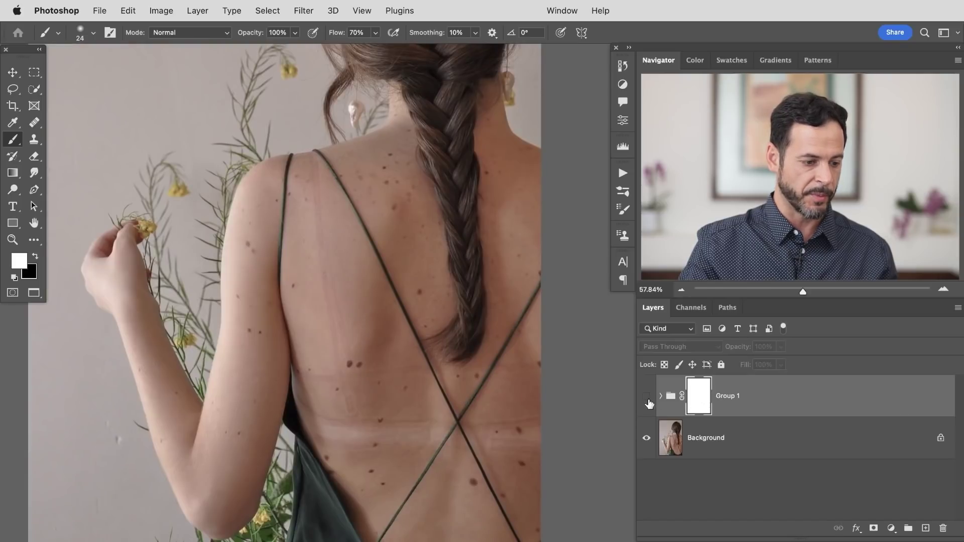
- Examine the skin texture and moles around the strap crossing close up with Group 1 hidden and shown
{"action": "scroll", "coordinate": [478, 439], "scroll_direction": "up", "scroll_amount": 10}
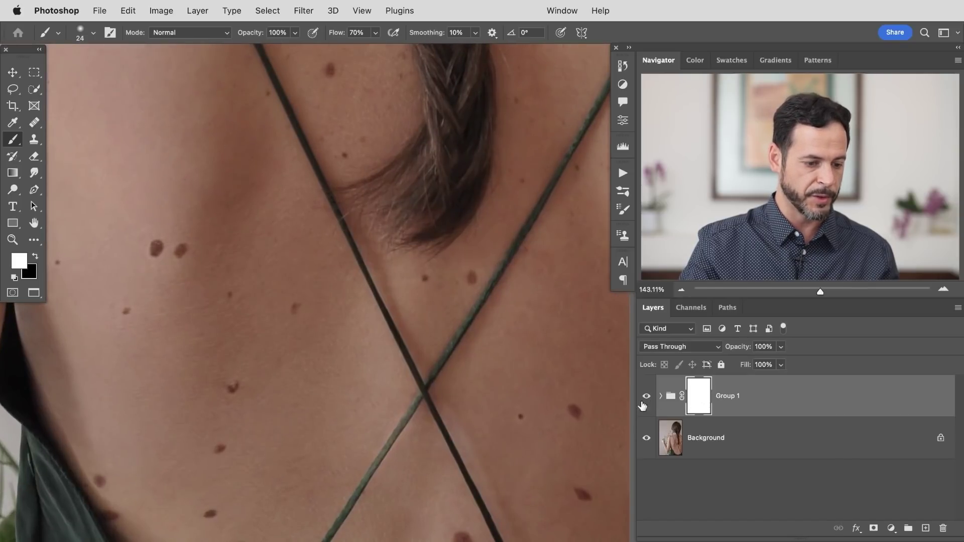
{"action": "left_click", "coordinate": [648, 397]}
{"action": "left_click", "coordinate": [647, 396]}
{"action": "left_click", "coordinate": [648, 397]}
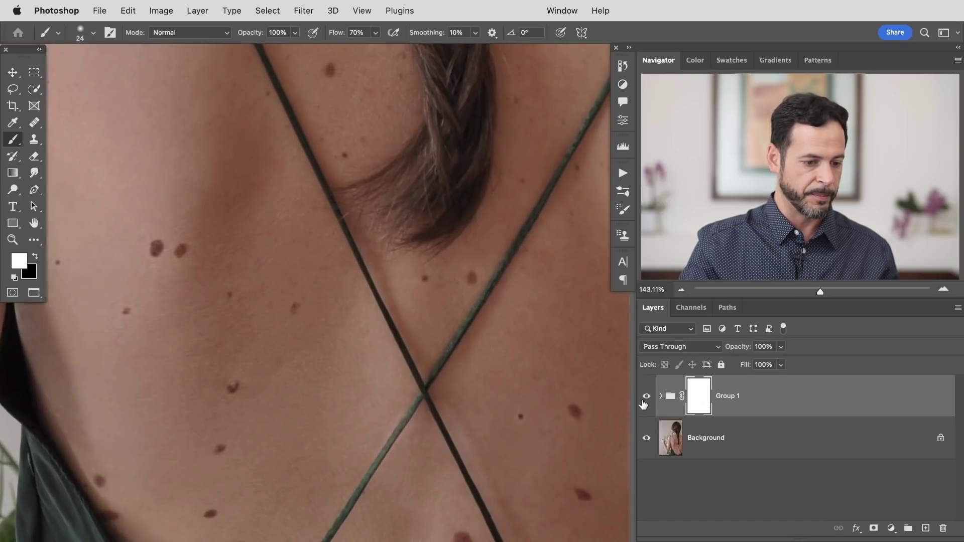
{"action": "left_click_drag", "start_coordinate": [348, 337], "coordinate": [441, 501]}
{"action": "scroll", "coordinate": [406, 387], "scroll_direction": "down", "scroll_amount": 5}
{"action": "scroll", "coordinate": [424, 403], "scroll_direction": "up", "scroll_amount": 6}
{"action": "left_click", "coordinate": [647, 396]}
{"action": "left_click", "coordinate": [647, 397]}
{"action": "scroll", "coordinate": [489, 405], "scroll_direction": "down", "scroll_amount": 5}
{"action": "scroll", "coordinate": [396, 261], "scroll_direction": "up", "scroll_amount": 4}
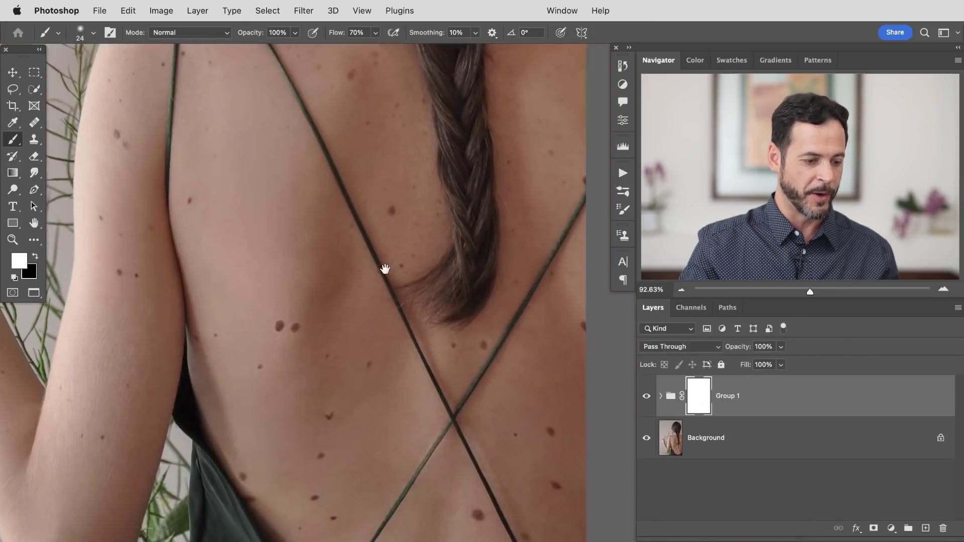